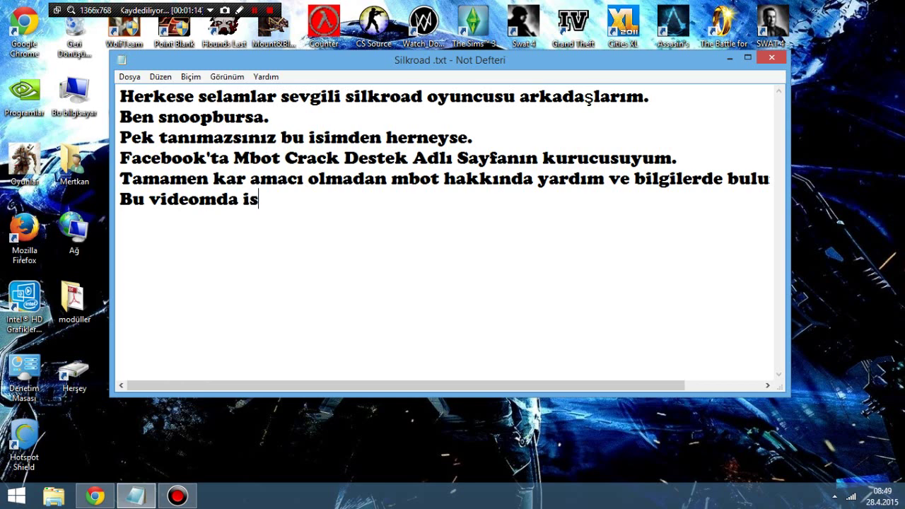
# Step: Continue the 'Bu videomda' intro line with 'ise w'
pyautogui.write('w')
# Step: Write 'Win8 de mbot çalıştırmayı göstereceğim' and begin the next 'Ayrıca' line
pyautogui.press('BackSpace')
pyautogui.write('Win8 ')
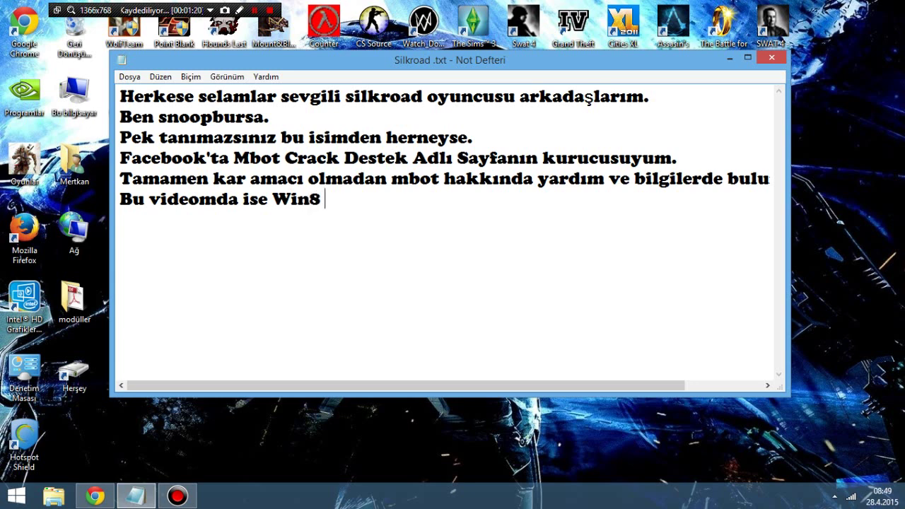
pyautogui.write('de mbot')
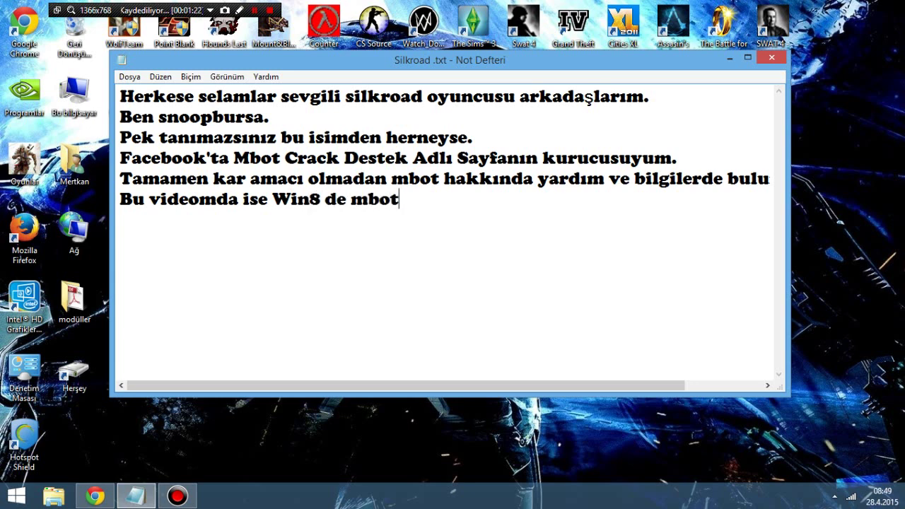
pyautogui.write(' çalıştırm')
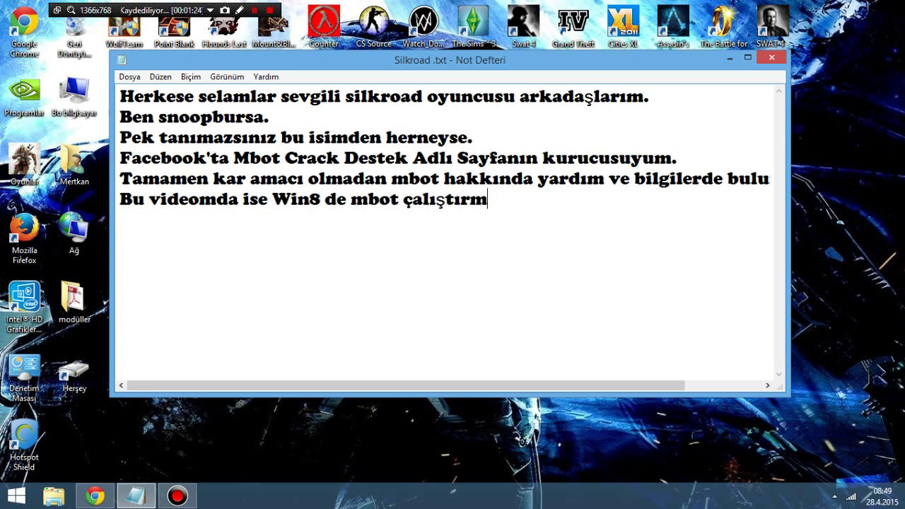
pyautogui.write('ayı göstereceğim.')
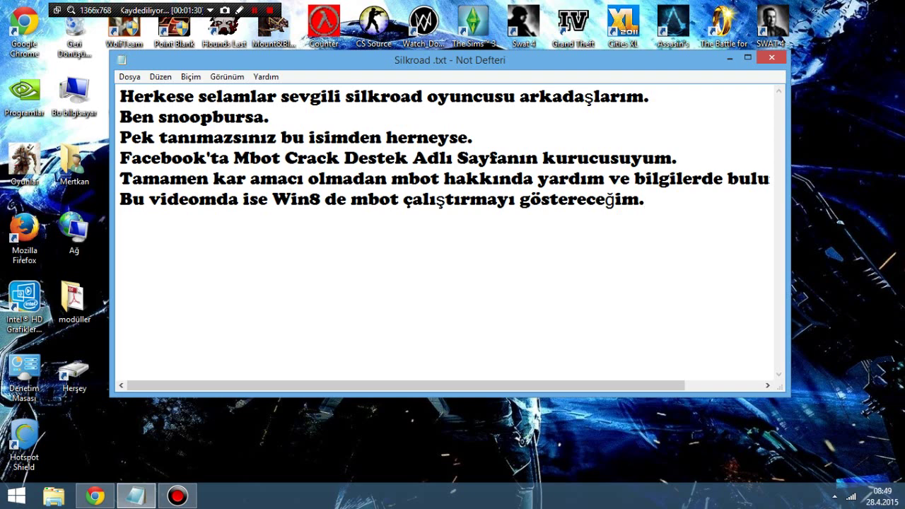
pyautogui.write('Ayrıc')
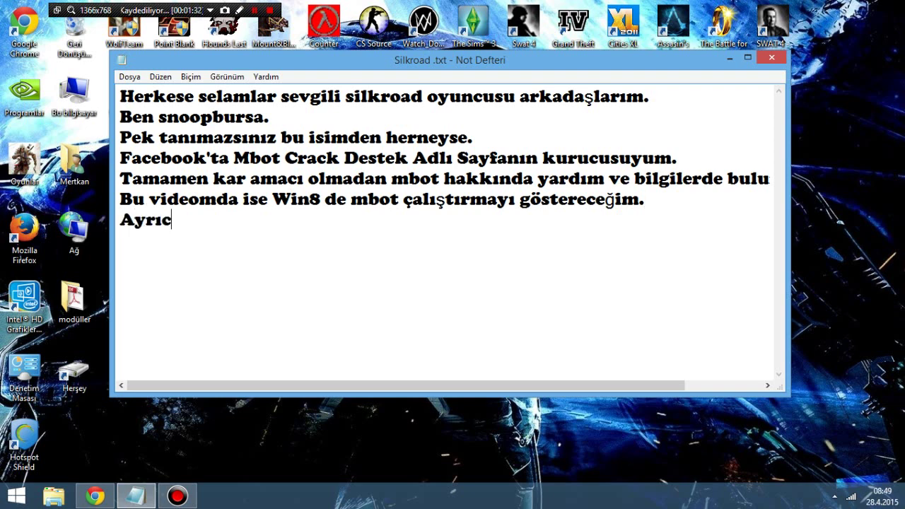
pyautogui.write('a SİSTE')
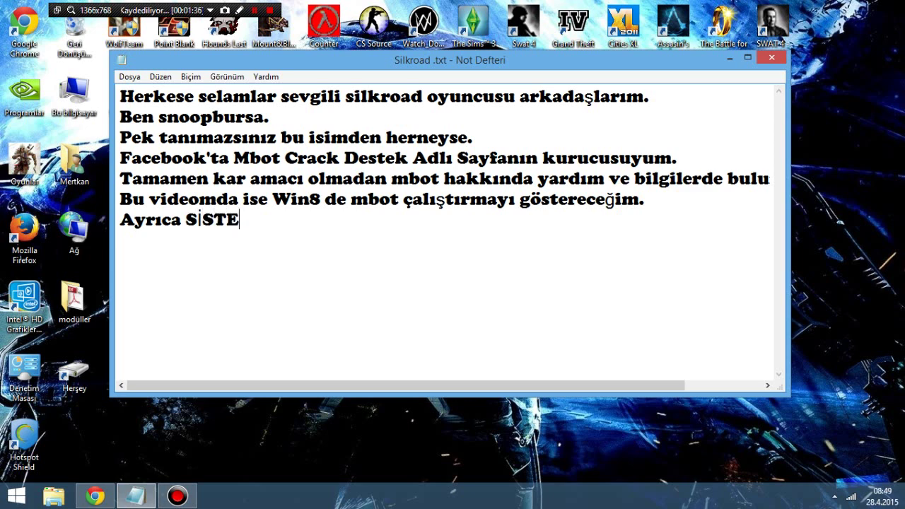
# Step: Finish the line 'Ayrıca SİSTEME AYRILAN VERİ çok küçük hatasınında bu sebepten olduğunu anlayacaksınız.'
pyautogui.write('ME AYRILAN ')
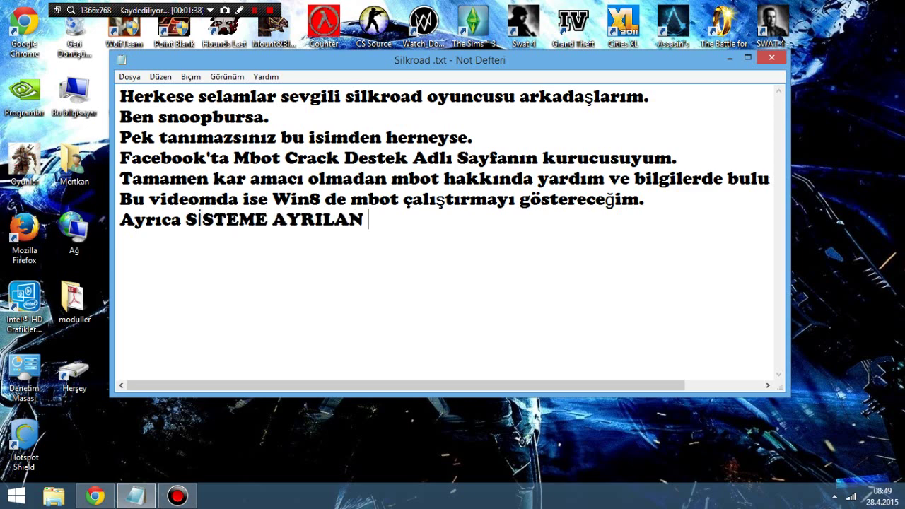
pyautogui.write('VERİ .OK')
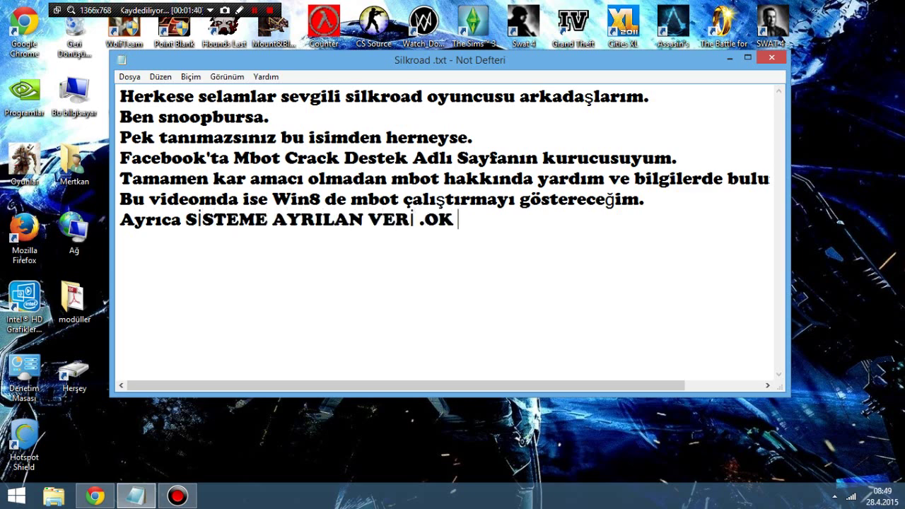
pyautogui.press('BackSpace')
pyautogui.press('BackSpace')
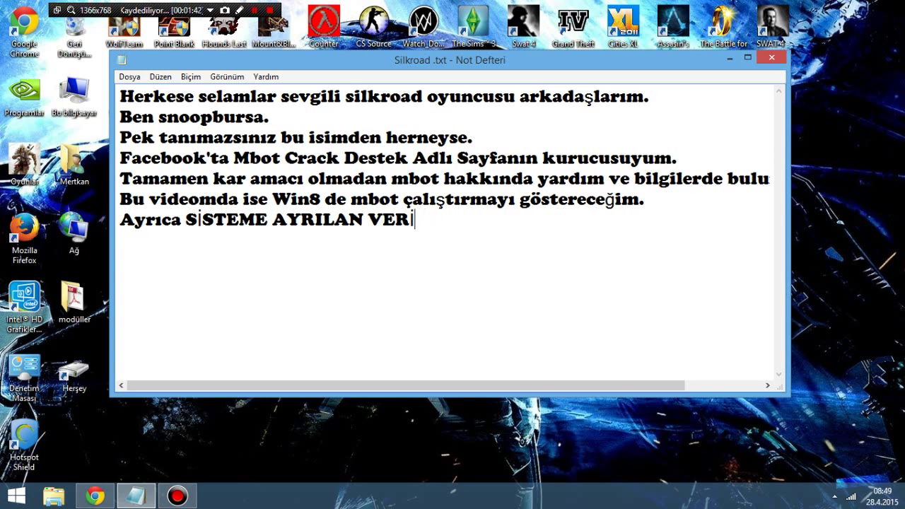
pyautogui.write('çok kü.ü')
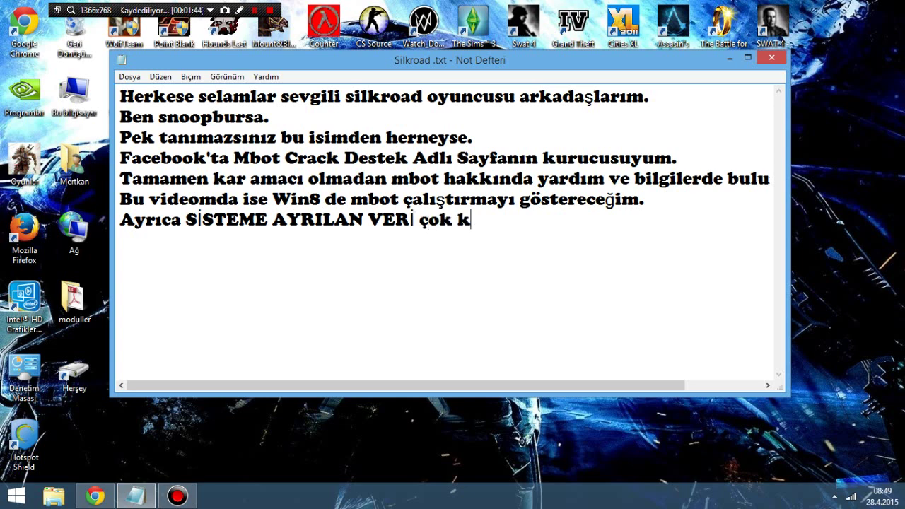
pyautogui.press('BackSpace')
pyautogui.press('BackSpace')
pyautogui.write('çük hatasını')
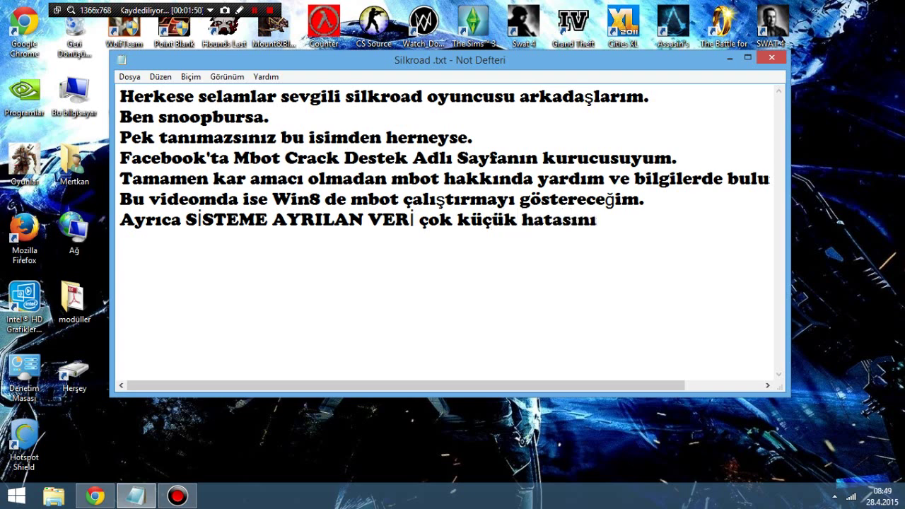
pyautogui.write('nda bu sebe')
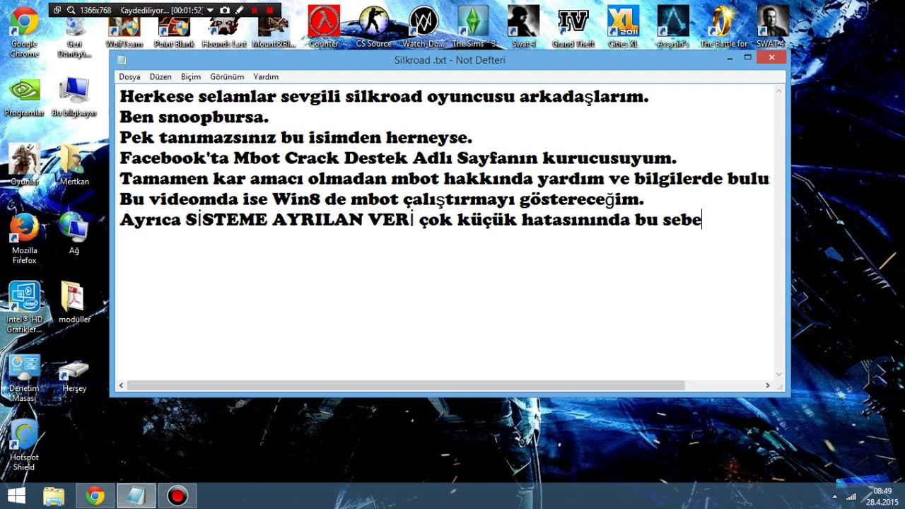
pyautogui.write('pten olduğ')
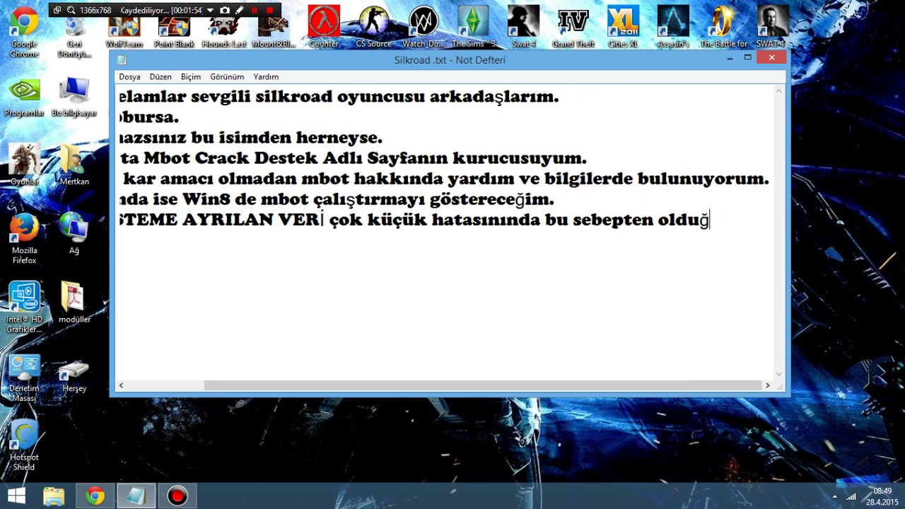
pyautogui.write('unu anlayac')
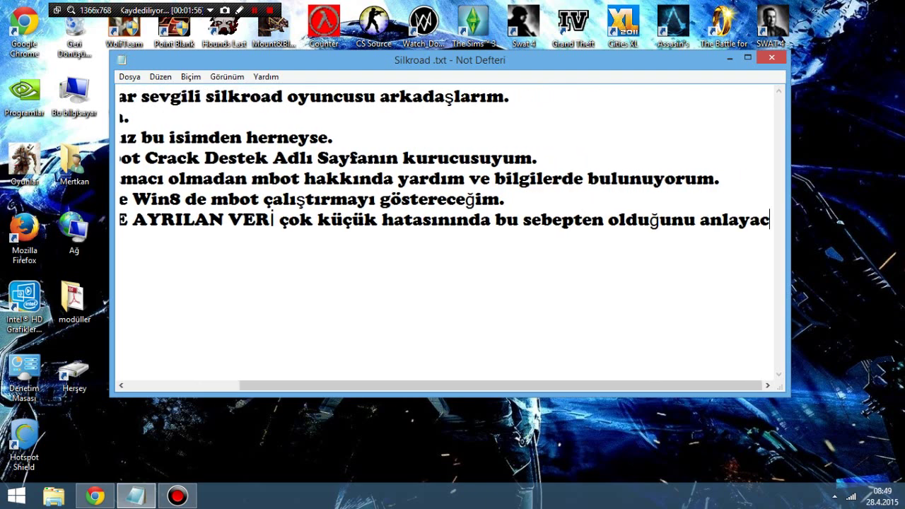
pyautogui.write('aksınız.')
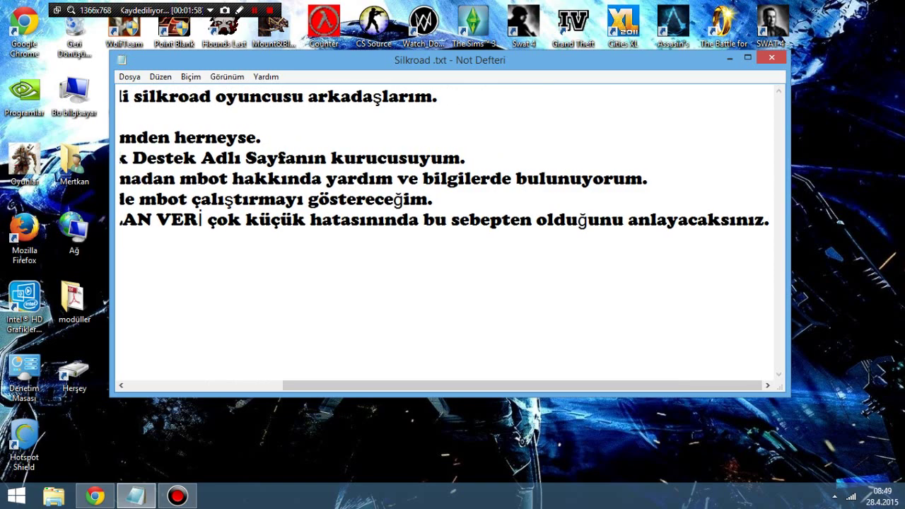
# Step: Minimize the Silkroad note and refresh the desktop with Yenile
pyautogui.moveTo(695, 382); pyautogui.dragTo(538, 382)
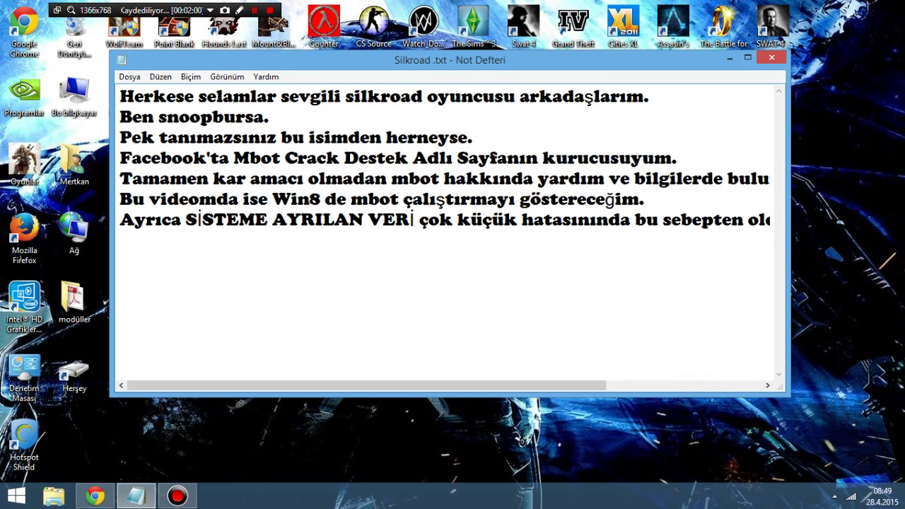
pyautogui.click(731, 58)
pyautogui.rightClick(644, 235)
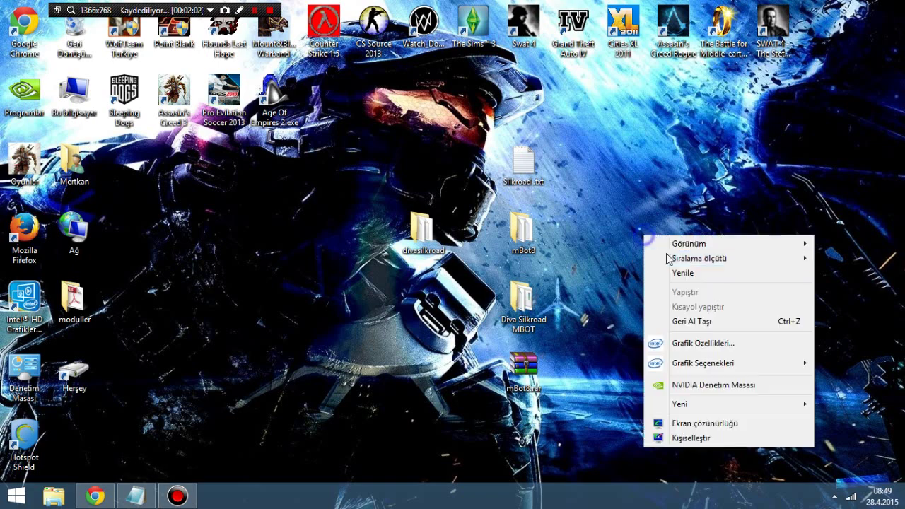
pyautogui.click(685, 275)
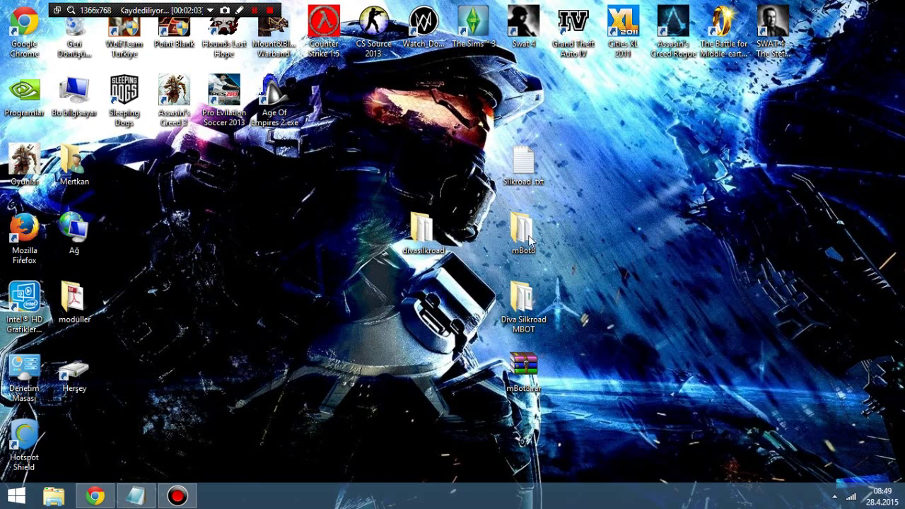
# Step: Open the Diva Silkroad MBOT folder, then bring the Silkroad note back into focus
pyautogui.click(504, 316)
pyautogui.click(505, 315)
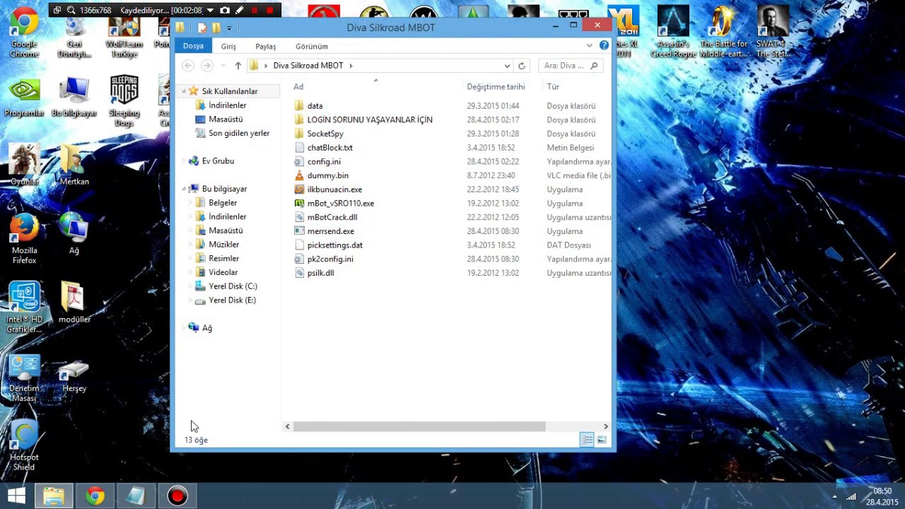
pyautogui.click(136, 495)
pyautogui.click(393, 297)
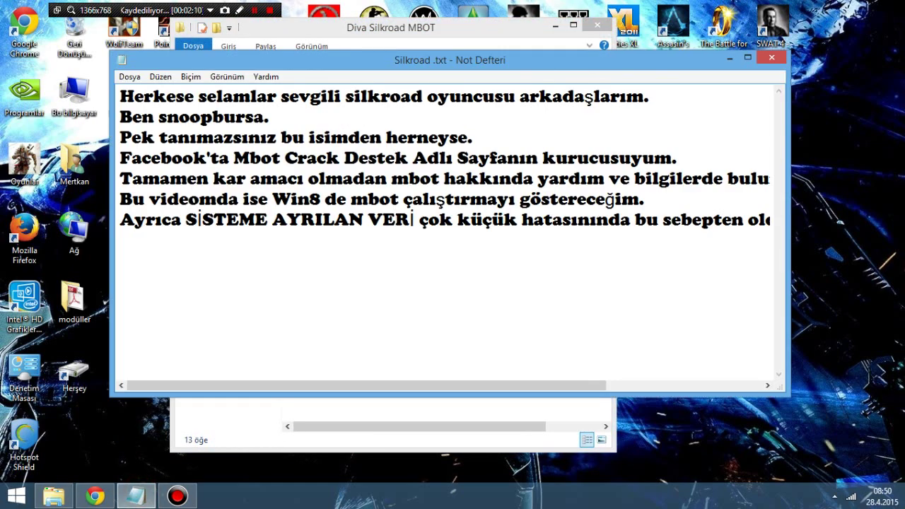
# Step: Clear the note and write 'ilk olarak başka bir mbotu indirdim yani diva silkroad adlı serverin botunu indirdim denedim ve bakın ne oldu'
pyautogui.hotkey('ctrl', 'a')
pyautogui.press('BackSpace')
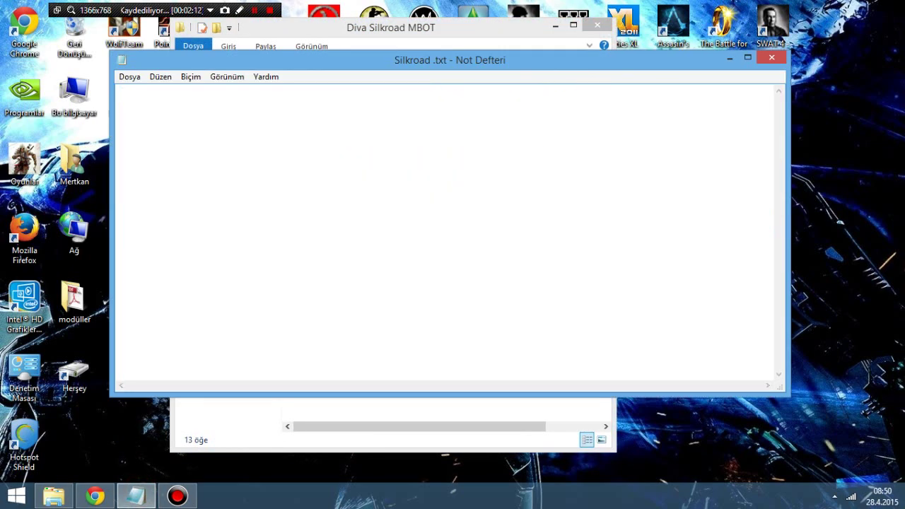
pyautogui.write('ilk olarak')
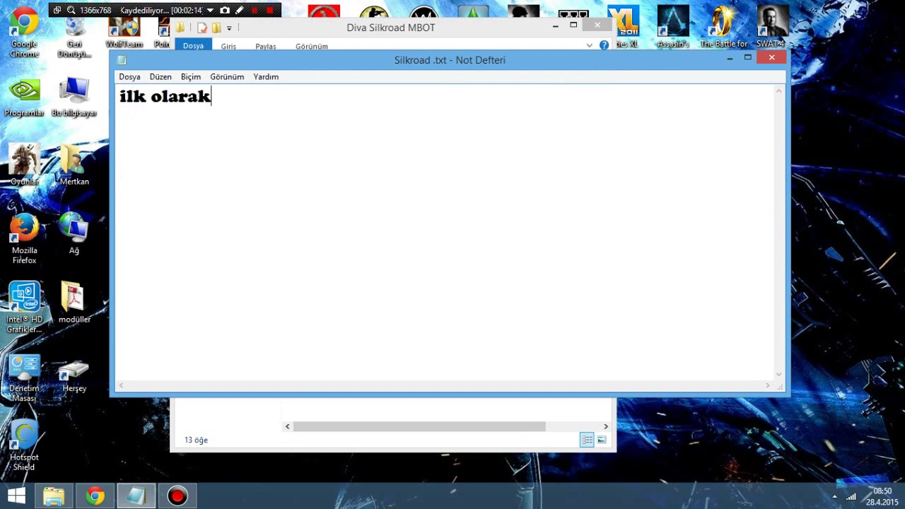
pyautogui.write(' başk')
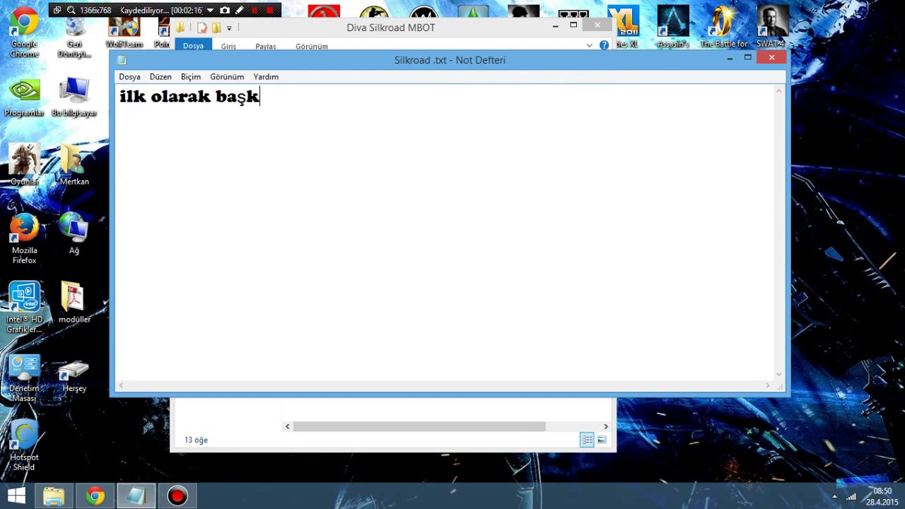
pyautogui.write('a bir mb')
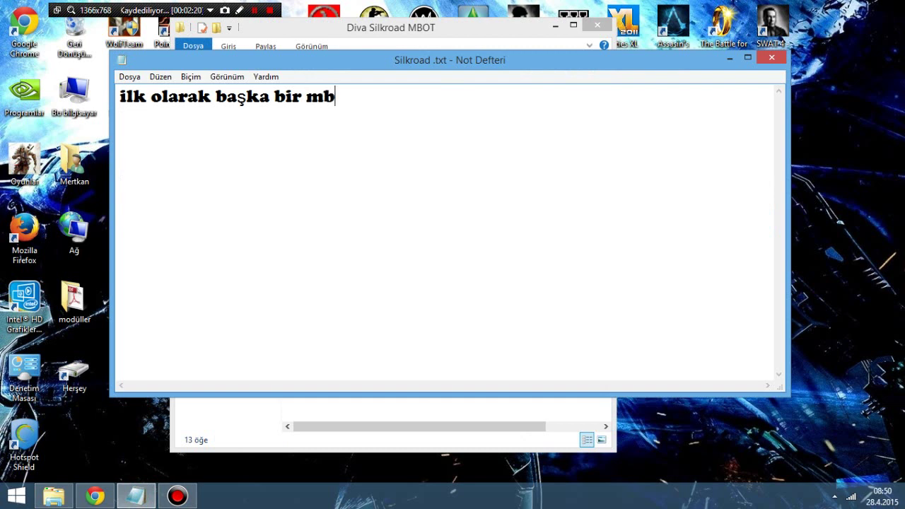
pyautogui.write('otu indirdim')
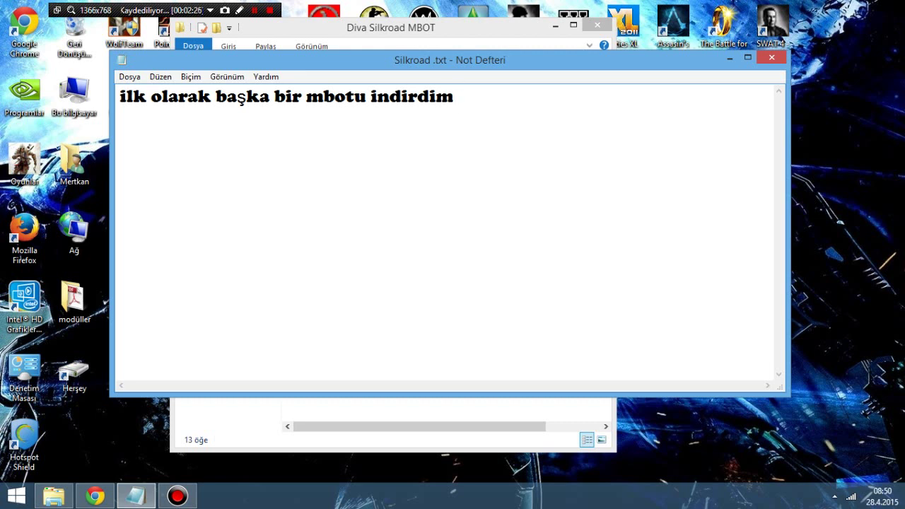
pyautogui.write(' yani')
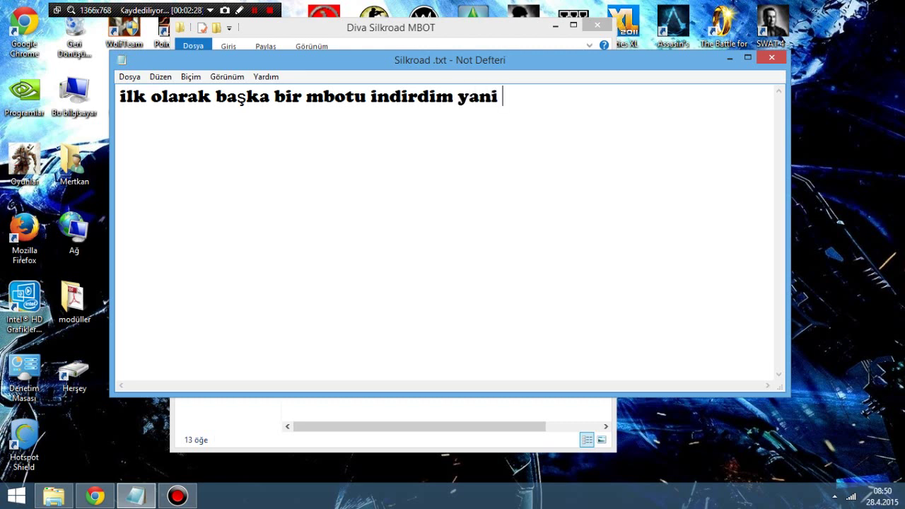
pyautogui.write(' diva silk')
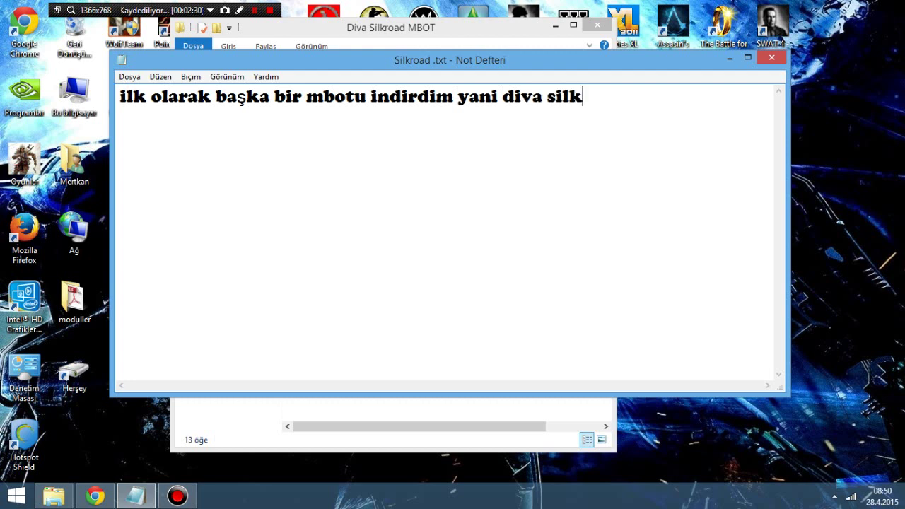
pyautogui.write('road add')
pyautogui.press('BackSpace')
pyautogui.write('l')
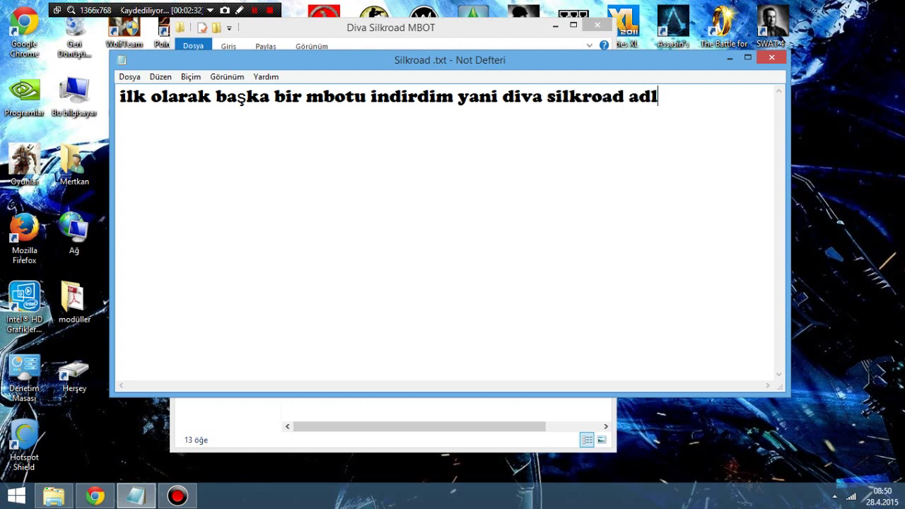
pyautogui.write('ı serverin')
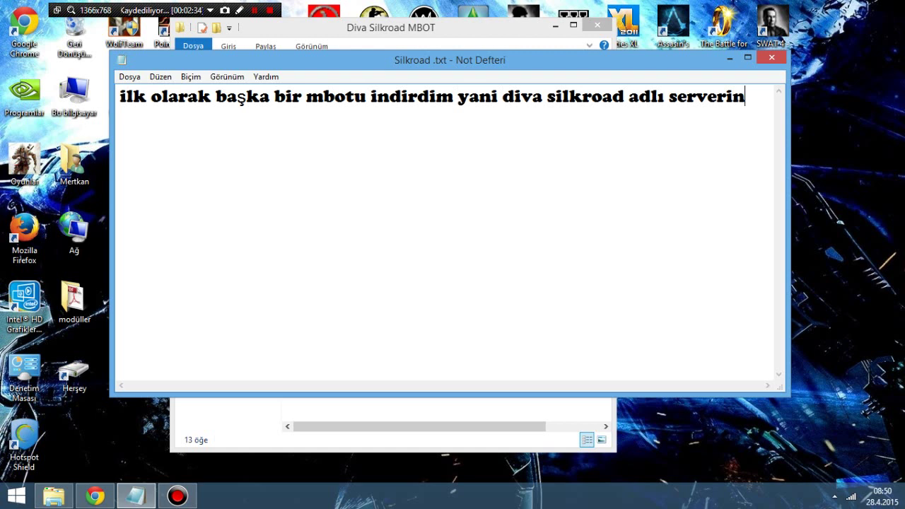
pyautogui.write(' botu')
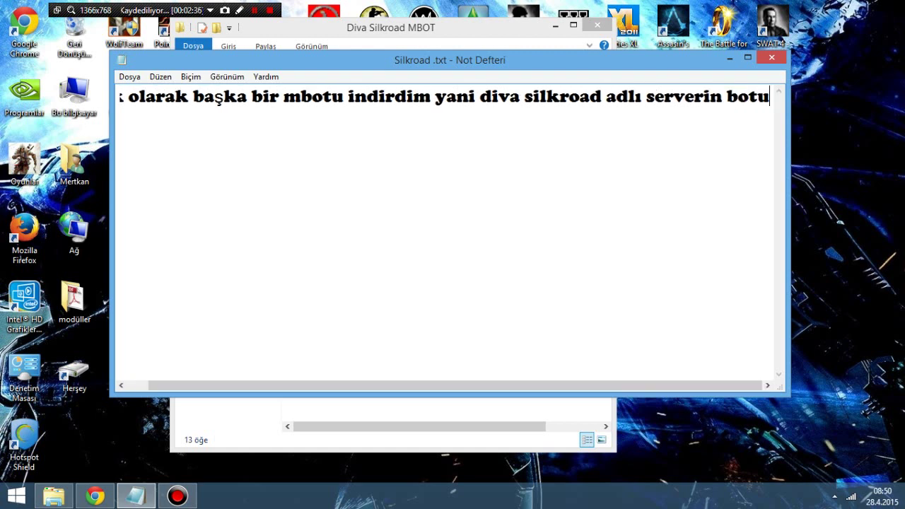
pyautogui.write('nu ')
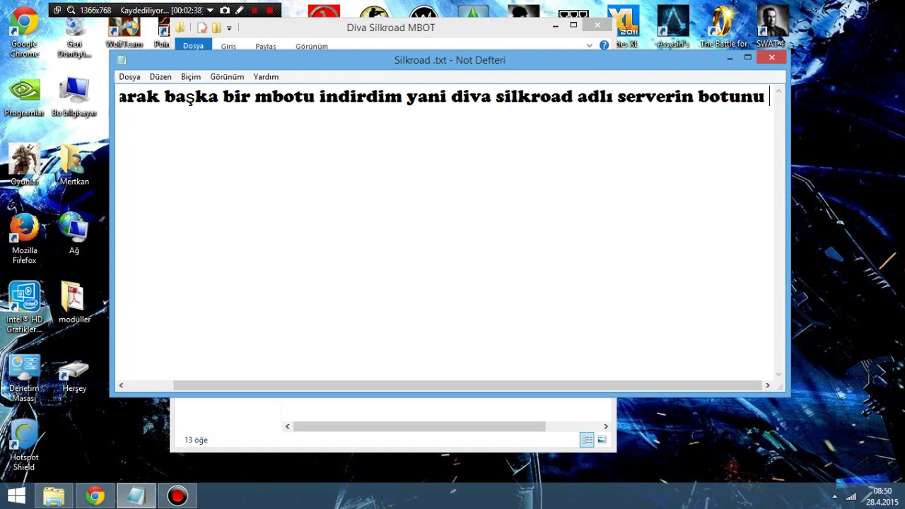
pyautogui.write('indird')
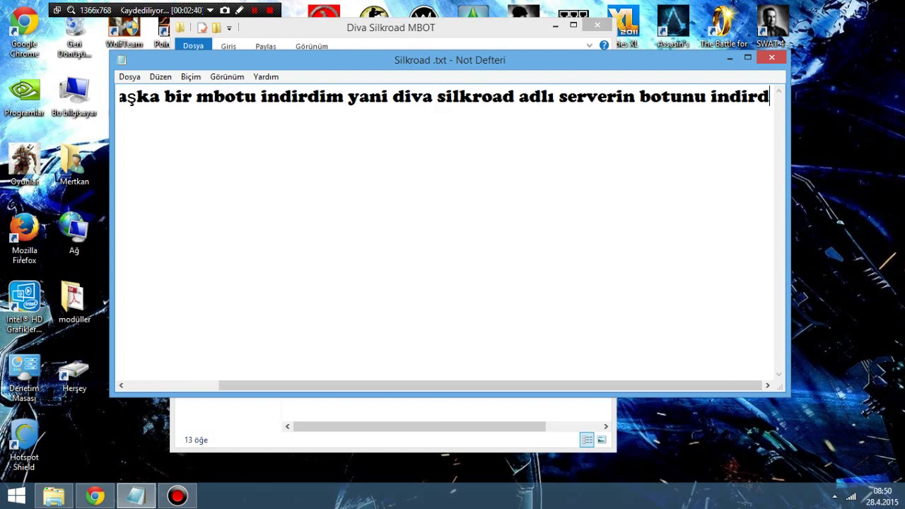
pyautogui.write('im denedim ')
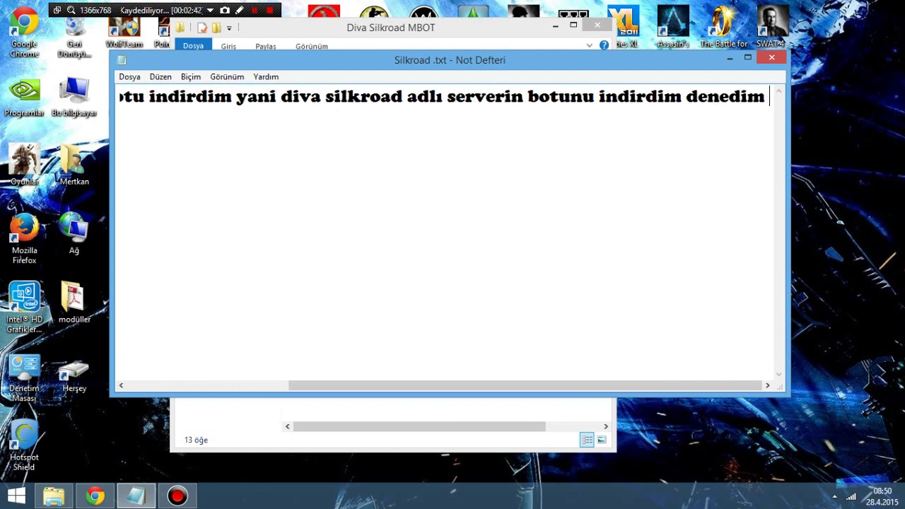
pyautogui.write('ve bakın ne oldu')
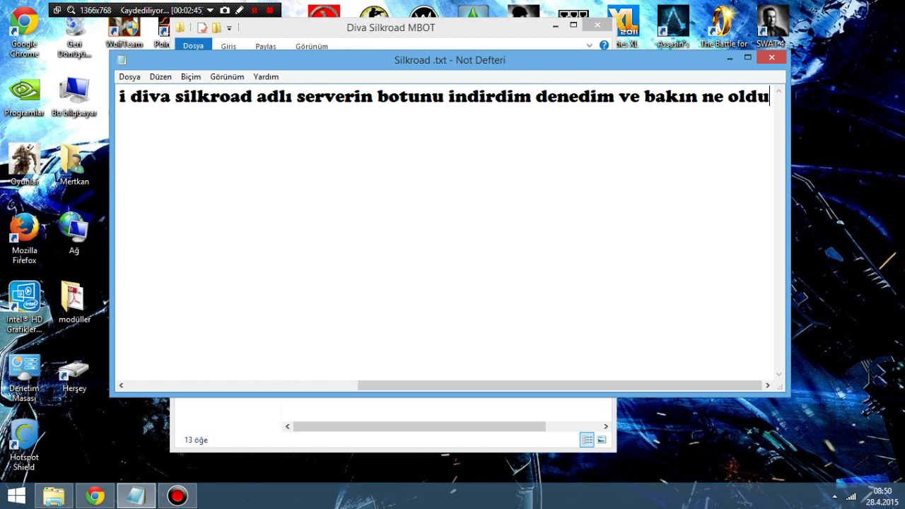
pyautogui.press('Home')
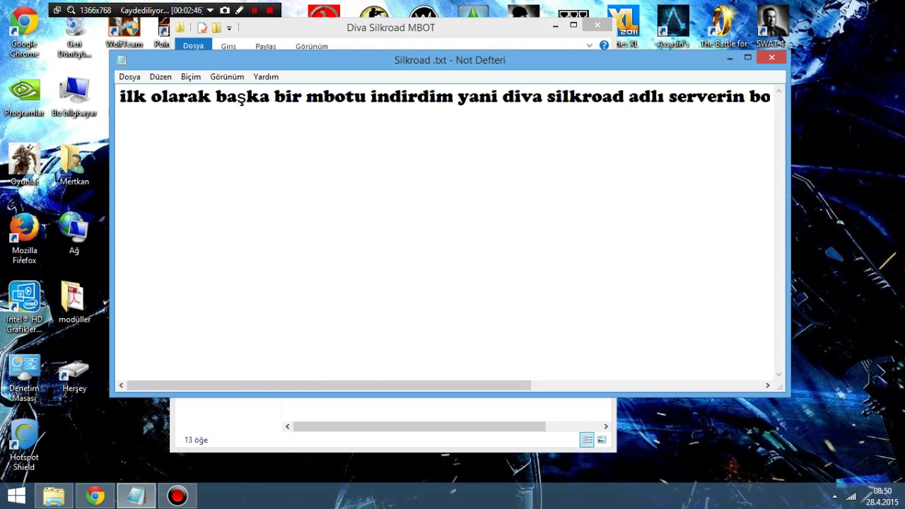
# Step: Minimize Notepad, launch ilkbunuacin.exe normally and dismiss its launch error
pyautogui.click(524, 384)
pyautogui.click(732, 61)
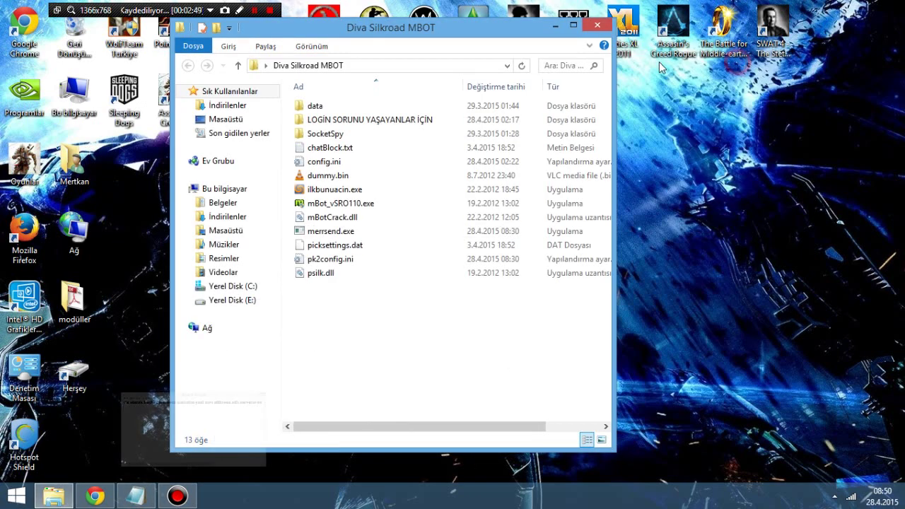
pyautogui.doubleClick(366, 191)
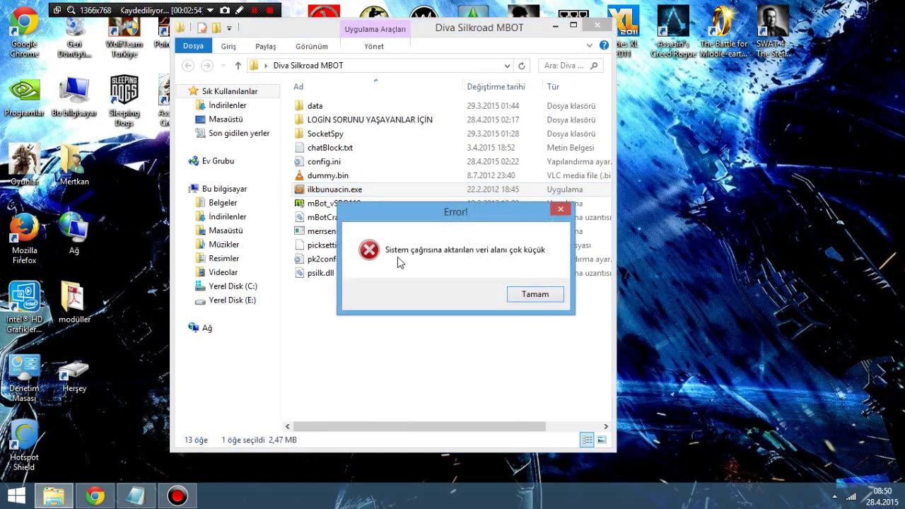
pyautogui.click(542, 295)
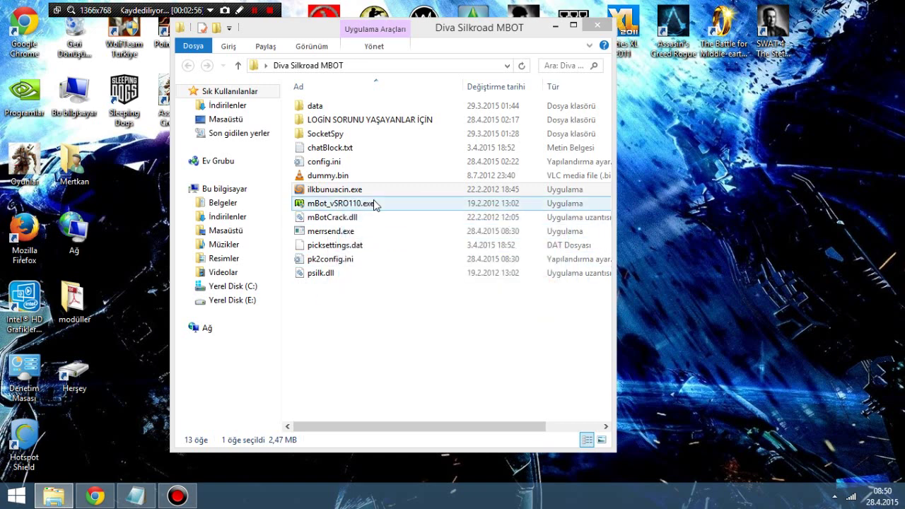
# Step: Run ilkbunuacin.exe as administrator with Yönetici olarak çalıştır
pyautogui.doubleClick(356, 193)
pyautogui.rightClick(355, 188)
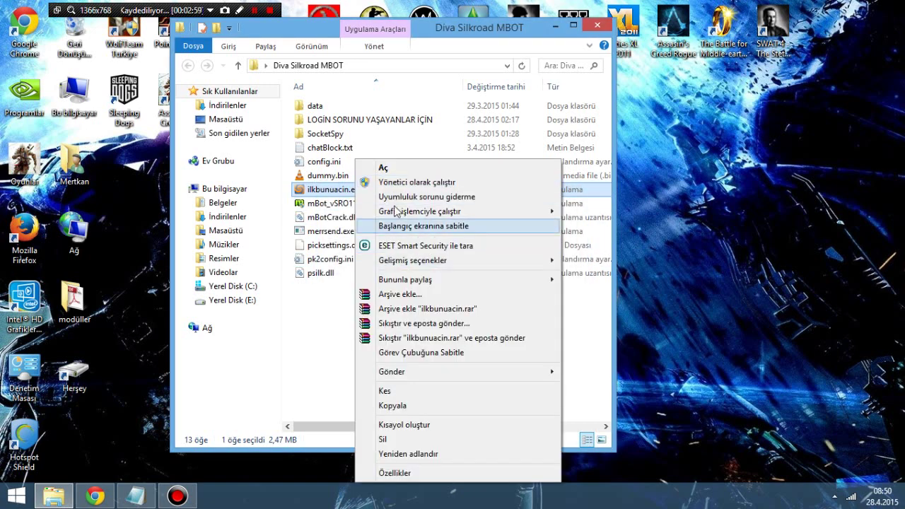
pyautogui.click(399, 183)
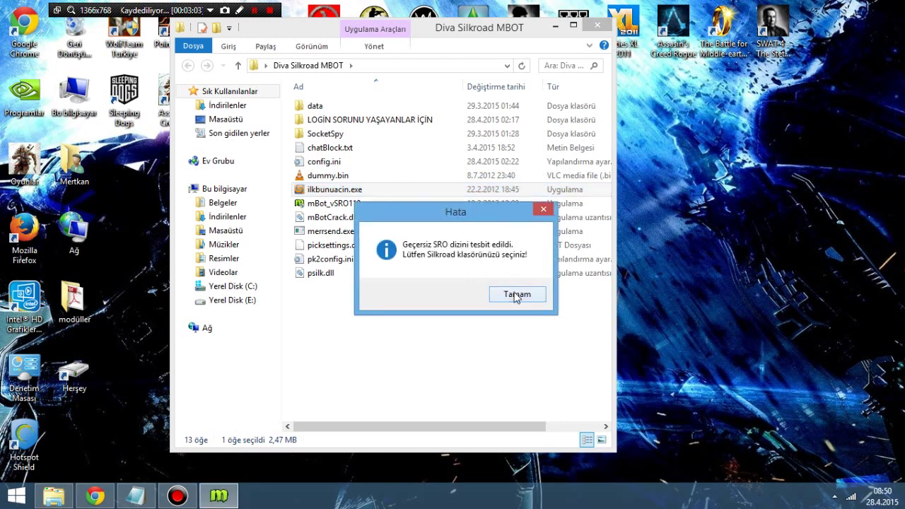
# Step: Dismiss the invalid SRO directory warning and pick Diva Silkroad MBOT in Klasöre Gözat
pyautogui.click(516, 296)
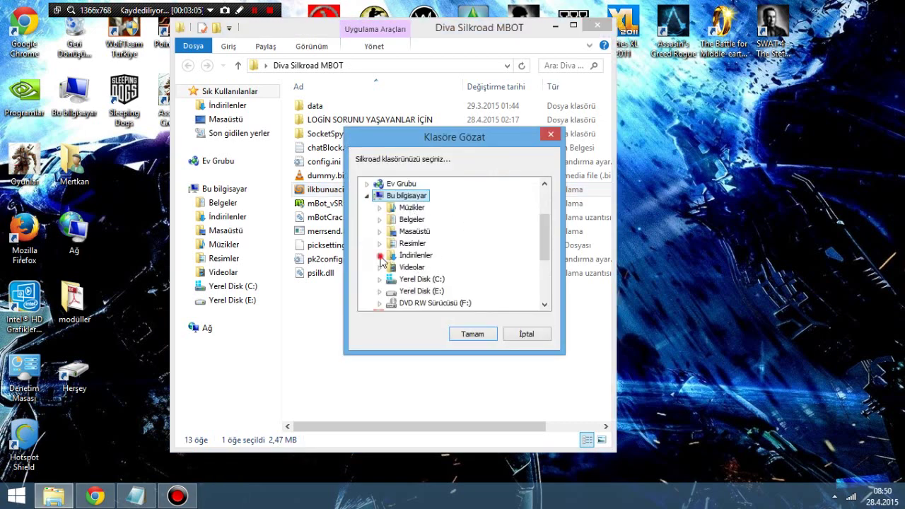
pyautogui.click(380, 256)
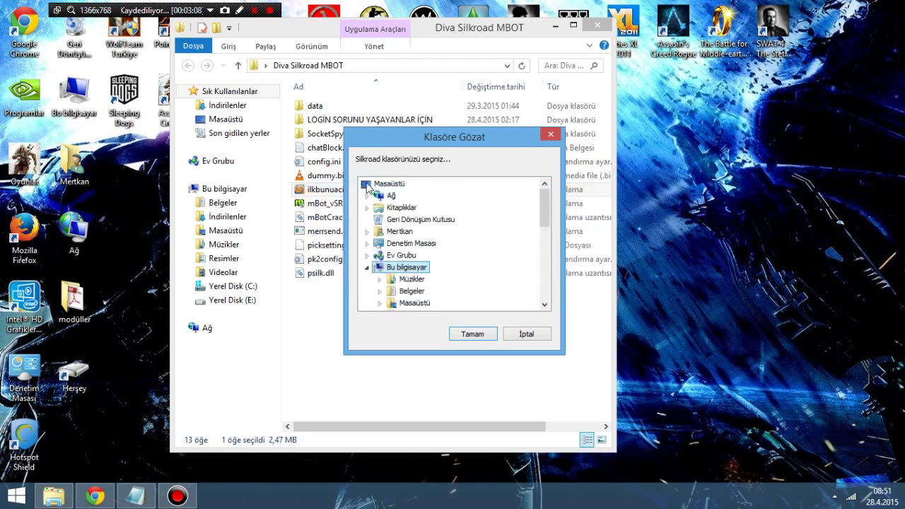
pyautogui.doubleClick(368, 185)
pyautogui.doubleClick(372, 190)
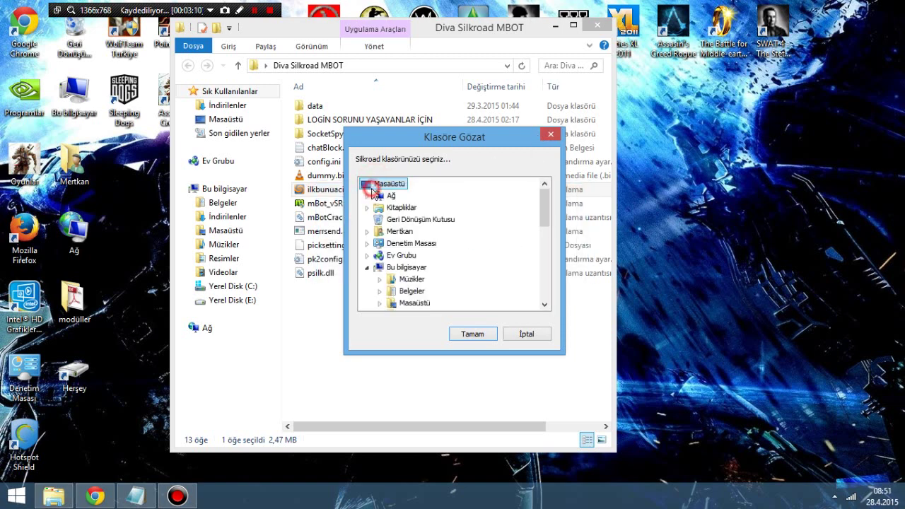
pyautogui.scroll(-6, 425, 248)
pyautogui.click(433, 268)
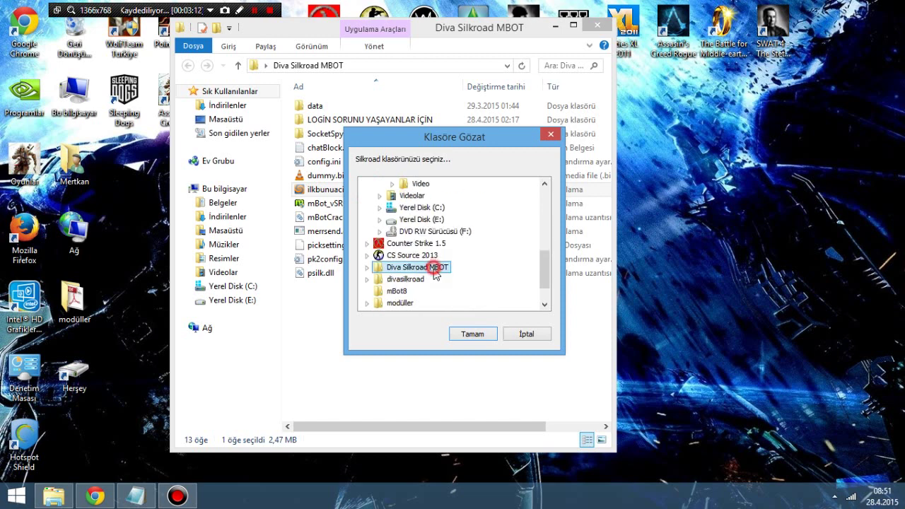
pyautogui.click(471, 333)
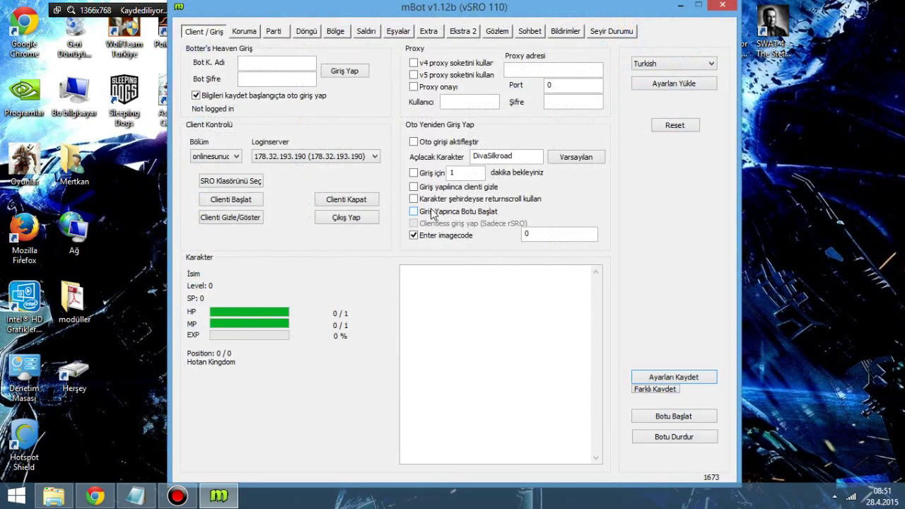
# Step: Enter the bot account name and password in mBot and sign in with Giriş Yap
pyautogui.click(272, 65)
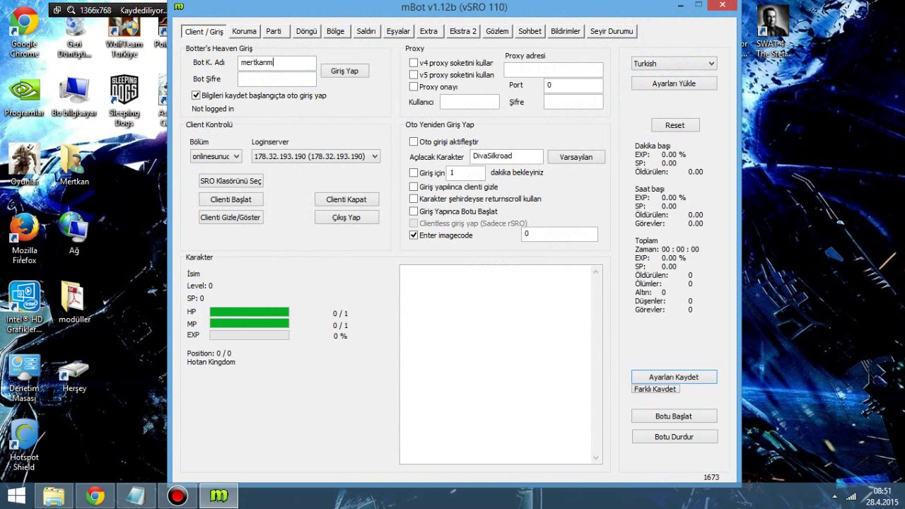
pyautogui.click(283, 78)
pyautogui.write('12')
pyautogui.click(345, 71)
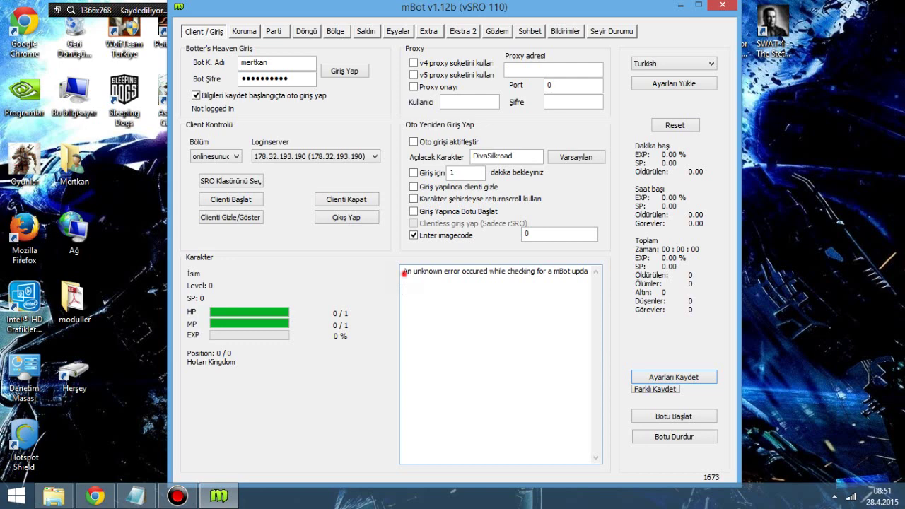
# Step: Select the update-check error line in the log and minimise mBot
pyautogui.moveTo(405, 273); pyautogui.dragTo(600, 271)
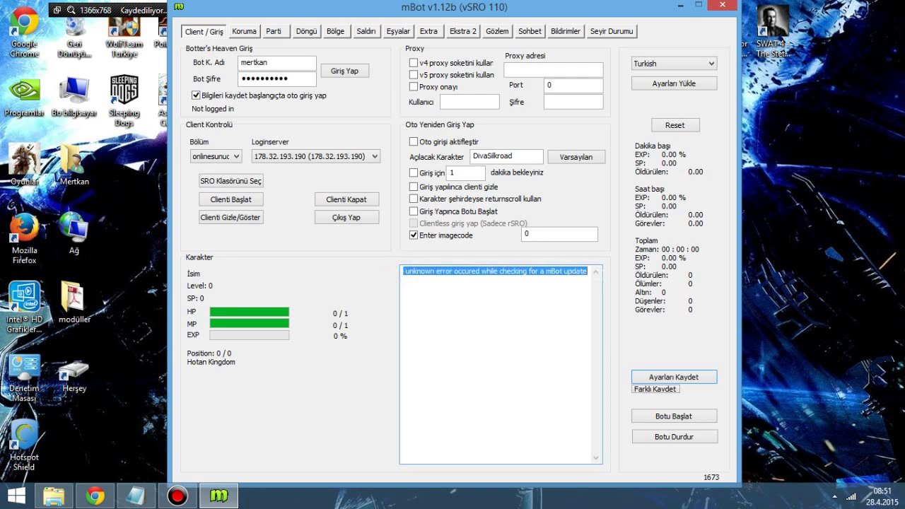
pyautogui.click(699, 5)
pyautogui.click(100, 497)
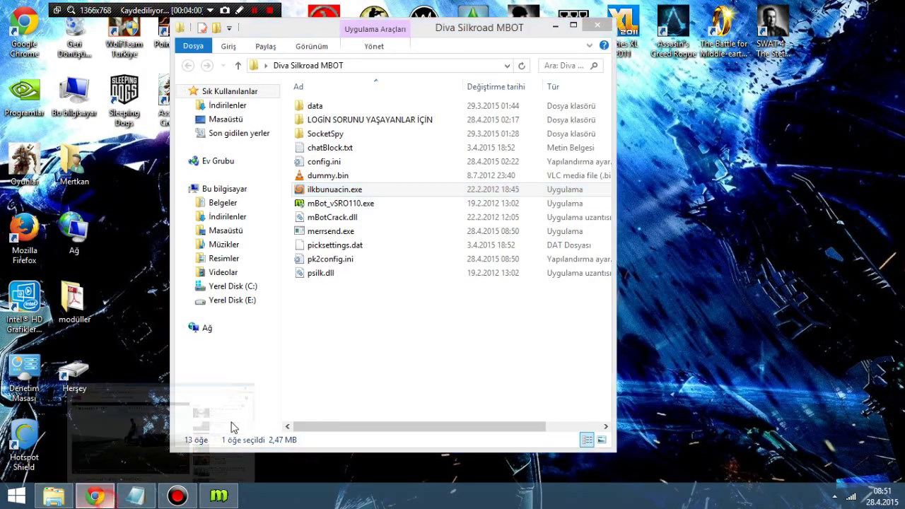
# Step: Clear the note and write 'Gördünüğünüz gibi arkadaşlar an update hatası alıyorum diyer bir deyişle not logged in.'
pyautogui.click(96, 497)
pyautogui.click(136, 498)
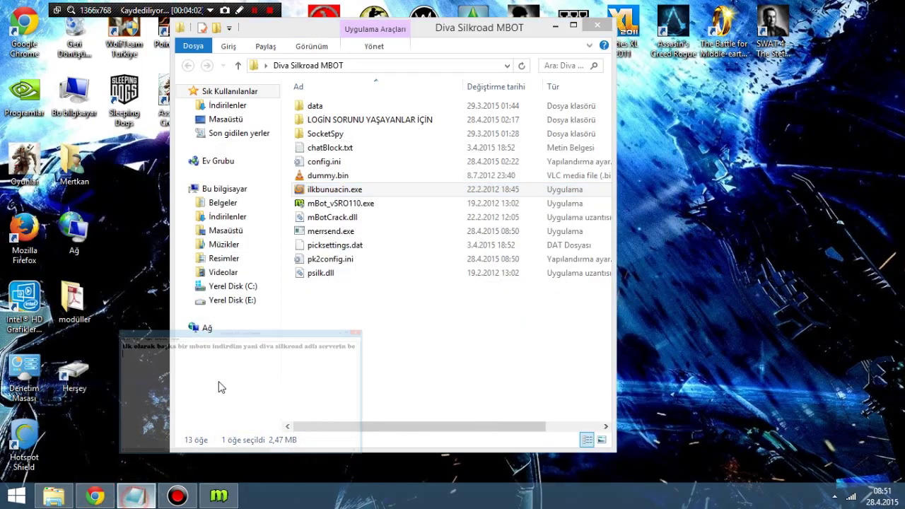
pyautogui.hotkey('ctrl', 'a')
pyautogui.press('Delete')
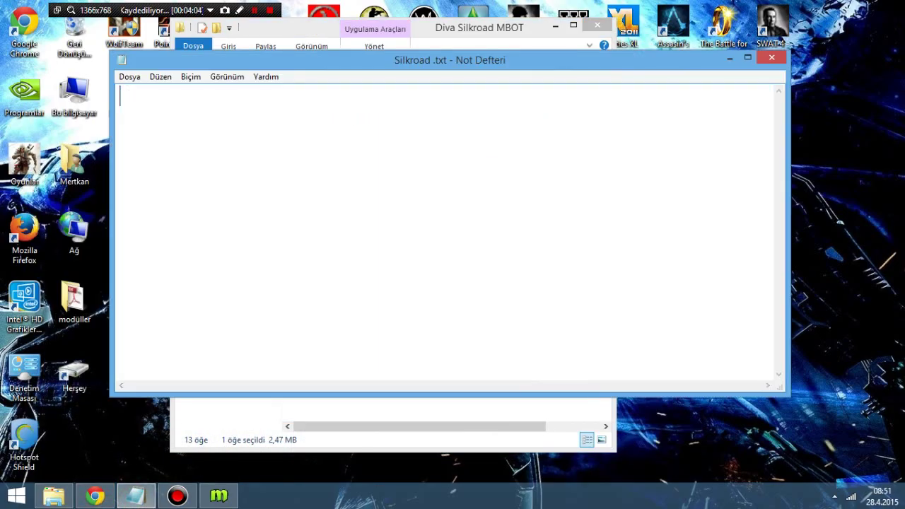
pyautogui.write('Görd')
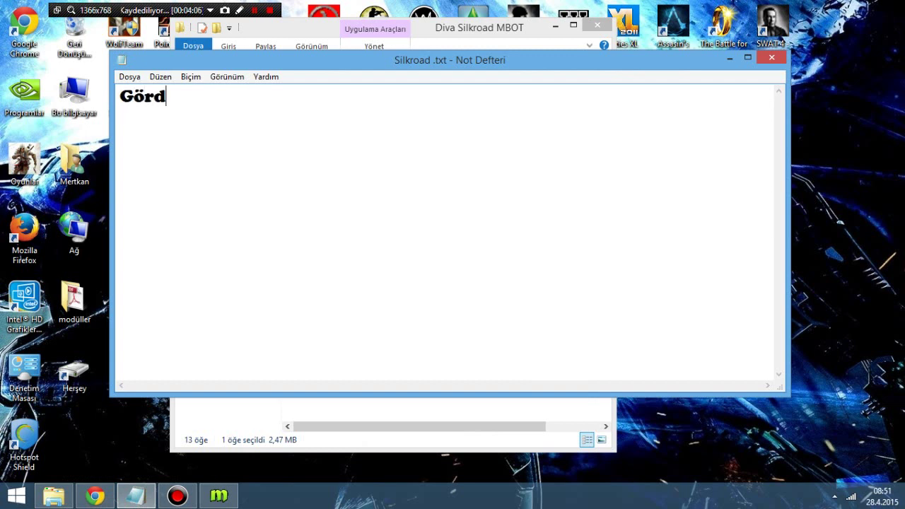
pyautogui.write('ünüğünüz ')
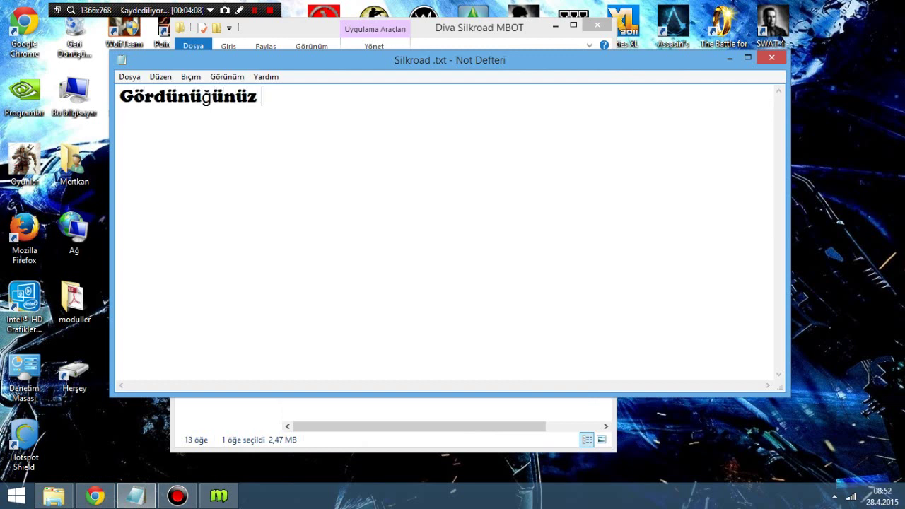
pyautogui.write('gibi arkadaşlar ')
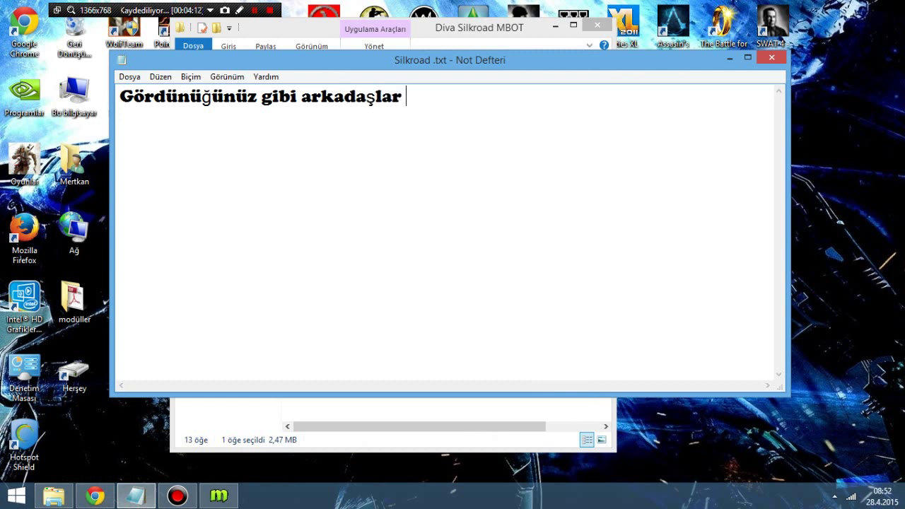
pyautogui.write('an update h')
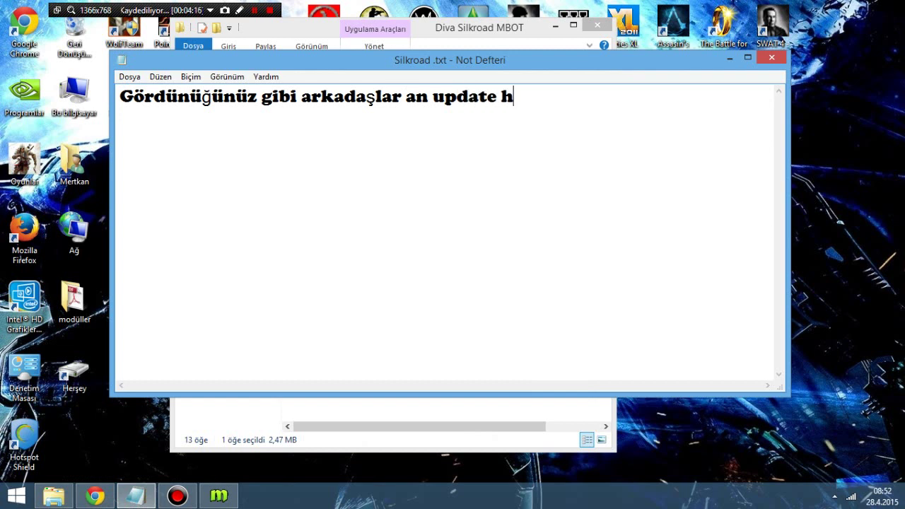
pyautogui.write('atası alı')
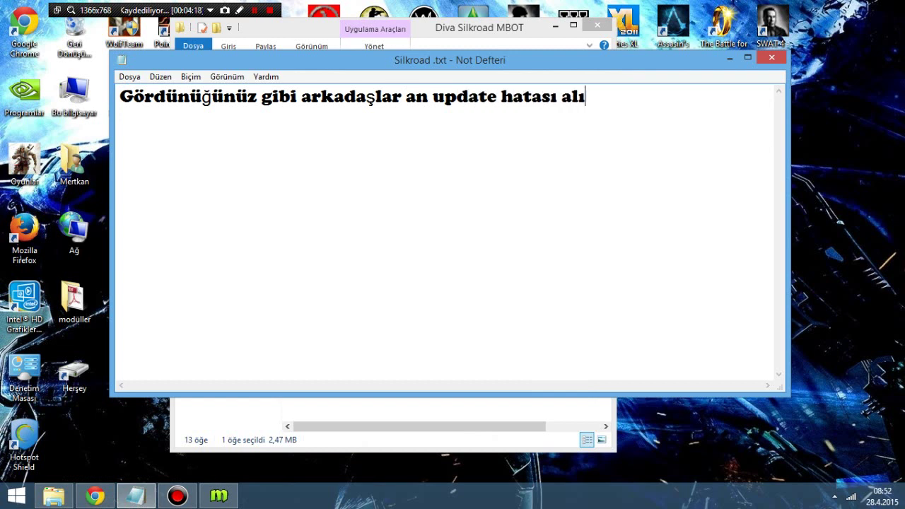
pyautogui.write('yorum diyer bir')
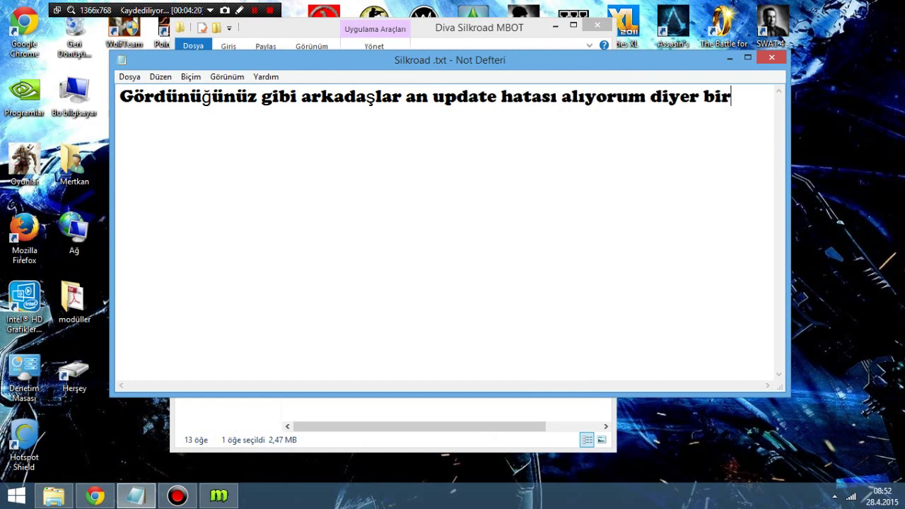
pyautogui.write(' deyişle ')
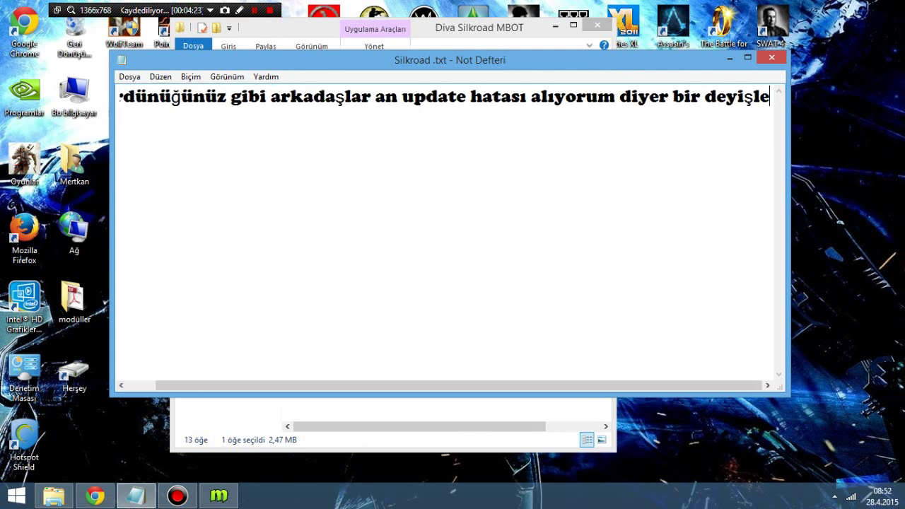
pyautogui.write('not lo')
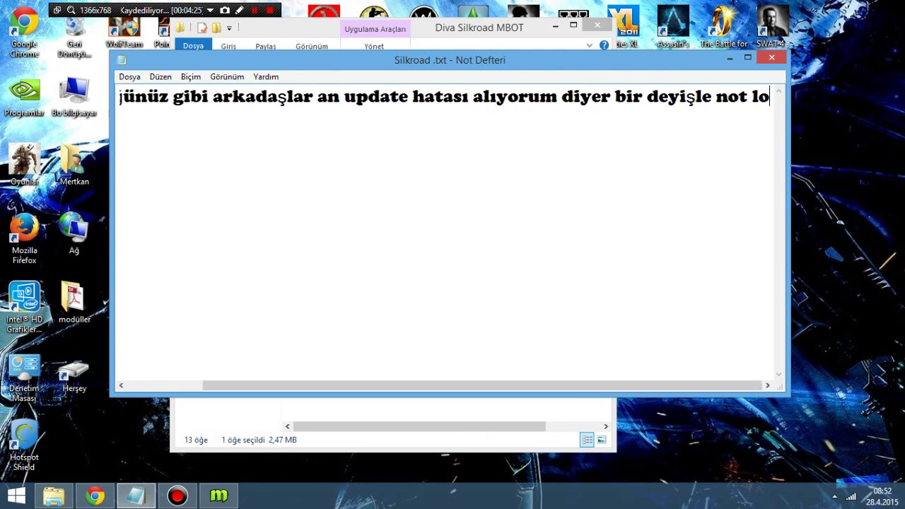
pyautogui.write('gged i')
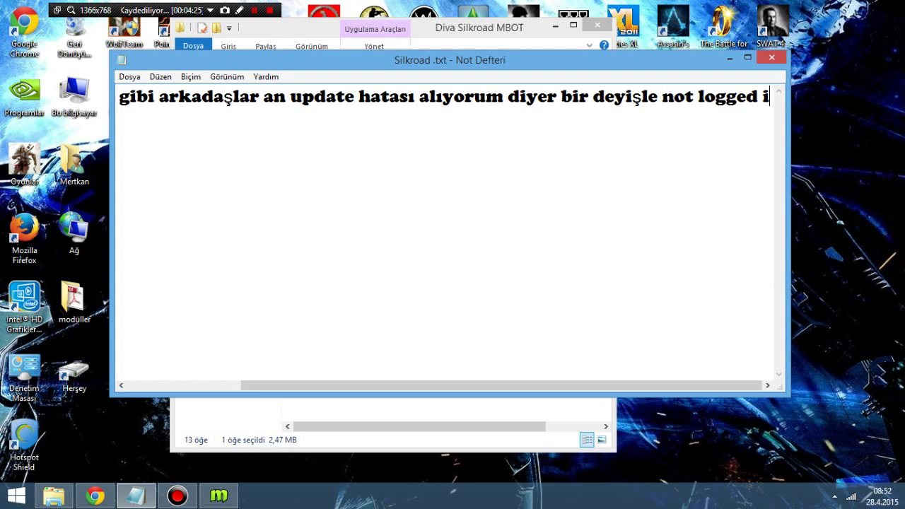
pyautogui.write('n.')
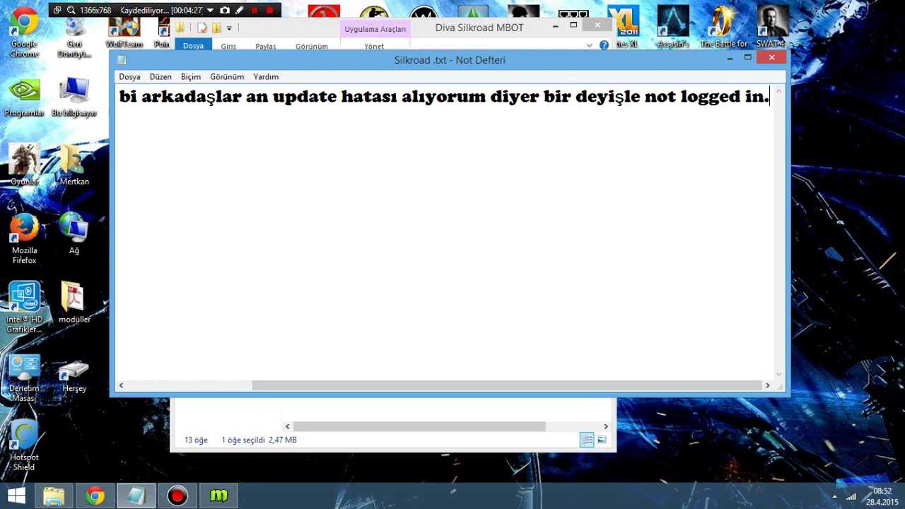
# Step: Replace the note with a sentence on running as administrator and fixing compatibility, then minimize Notepad
pyautogui.hotkey('ctrl', 'a')
pyautogui.press('BackSpace')
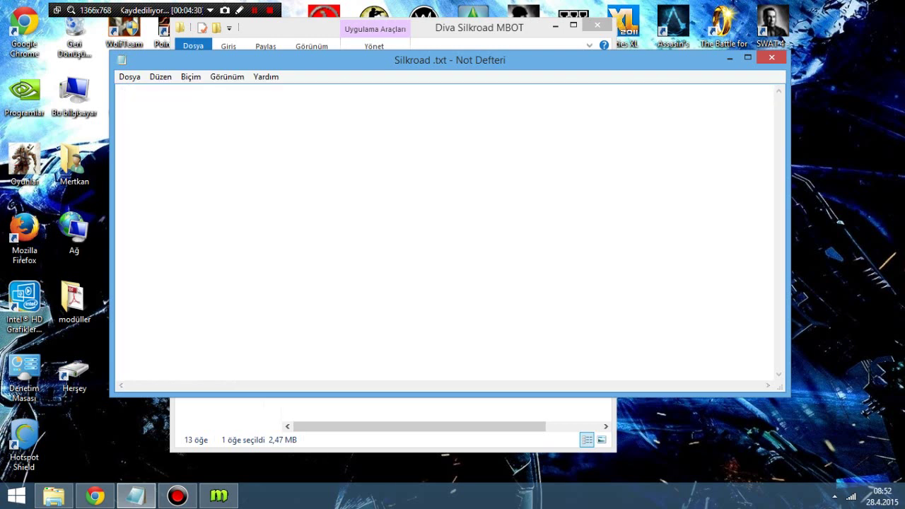
pyautogui.write('şimdi bu ')
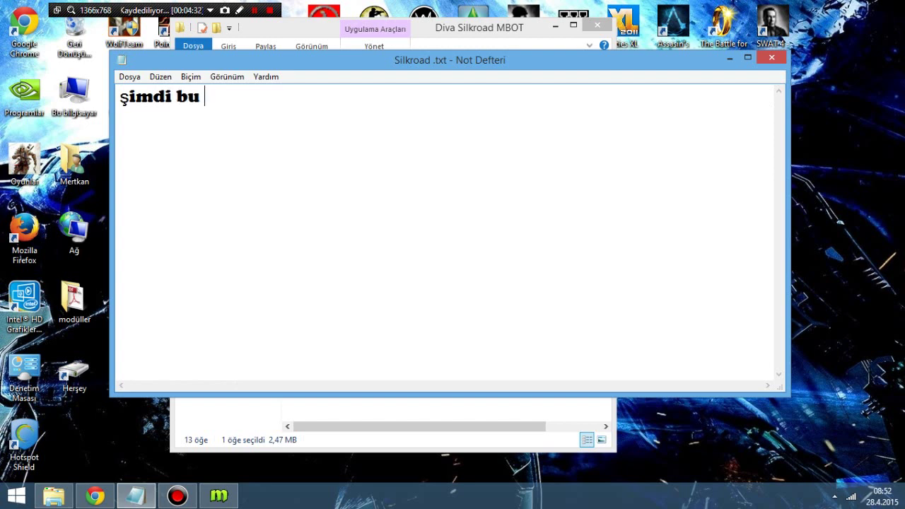
pyautogui.write('pr')
pyautogui.press('BackSpace')
pyautogui.write('un')
pyautogui.press('BackSpace')
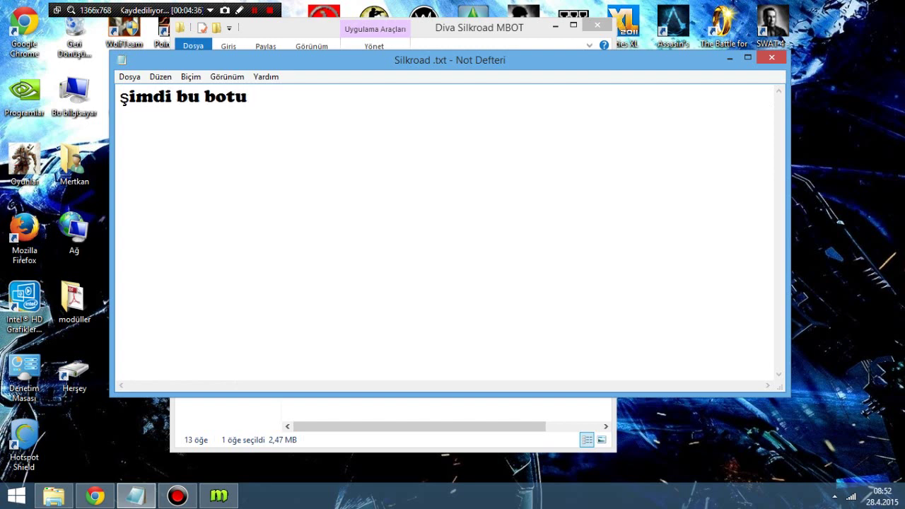
pyautogui.write('hem yöne')
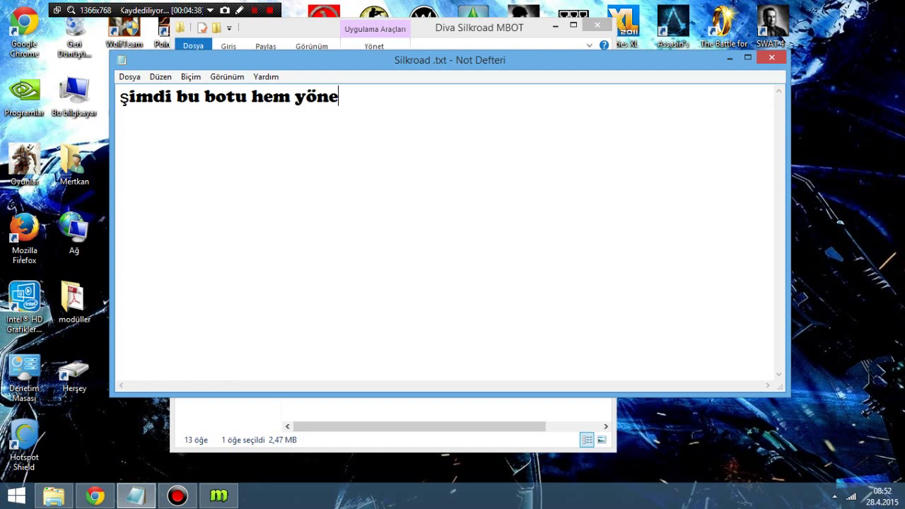
pyautogui.write('tici olarak ')
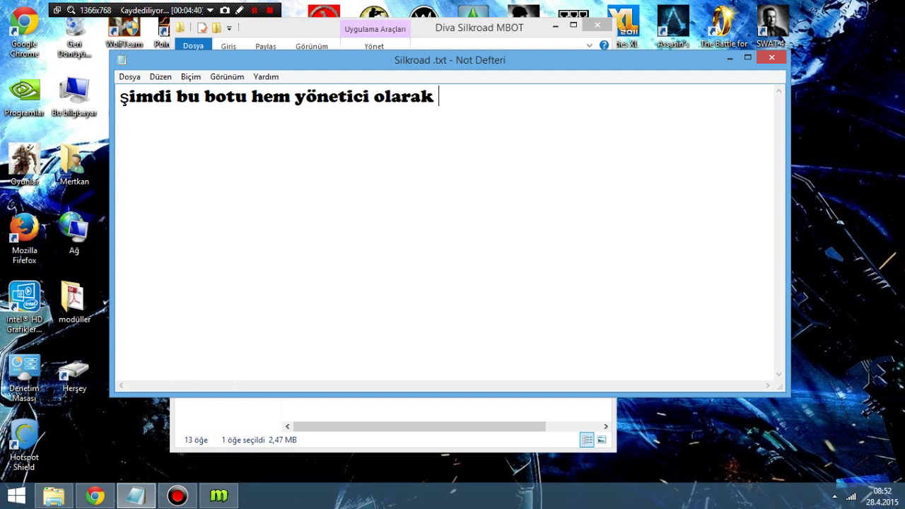
pyautogui.write('çalışı')
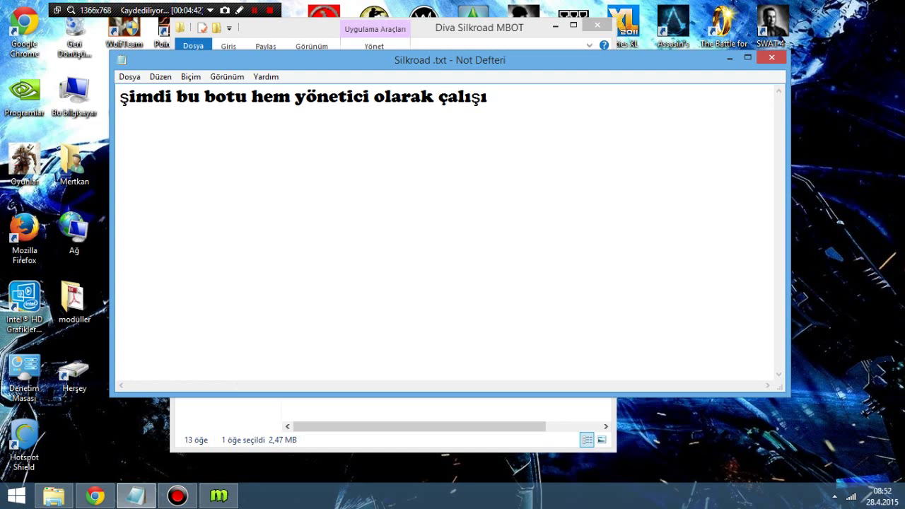
pyautogui.press('BackSpace')
pyautogui.write('tır diyeceğim ')
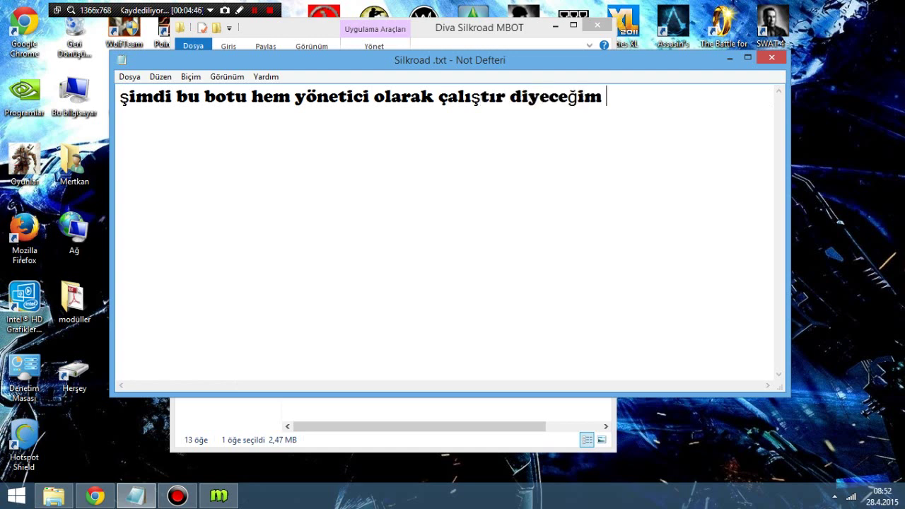
pyautogui.write('ve aynı zama')
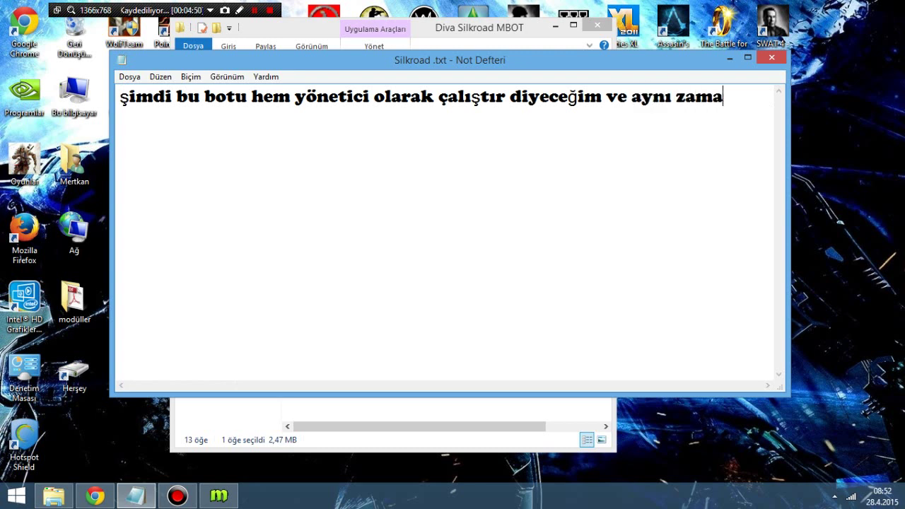
pyautogui.write('nda uyumluluk ')
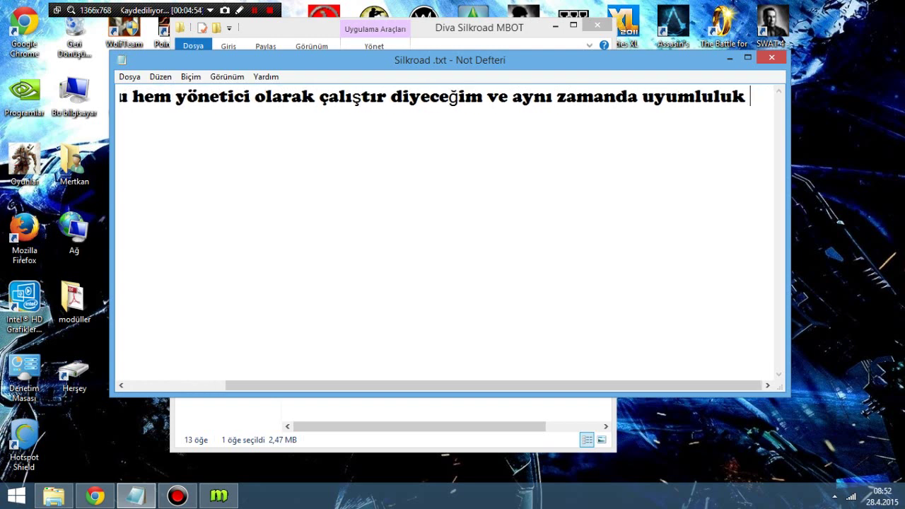
pyautogui.write('ssıkıntısını a')
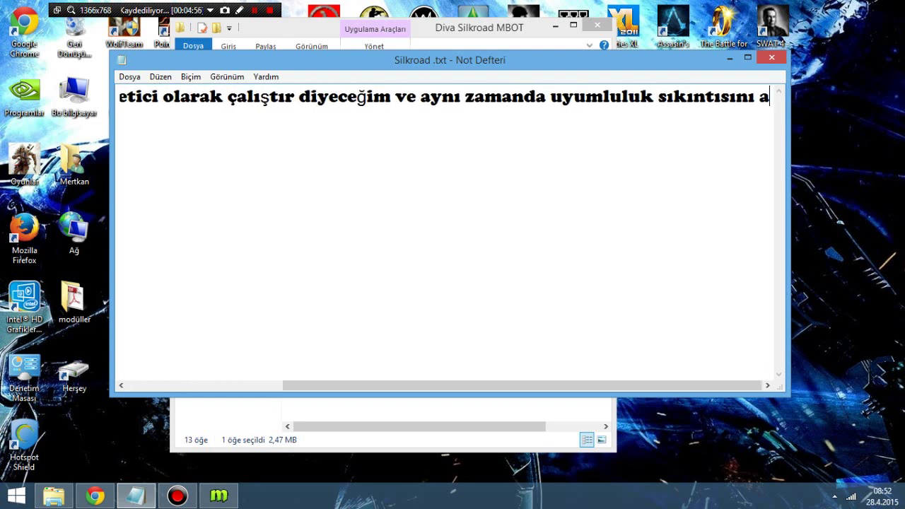
pyautogui.write('rtadan kal')
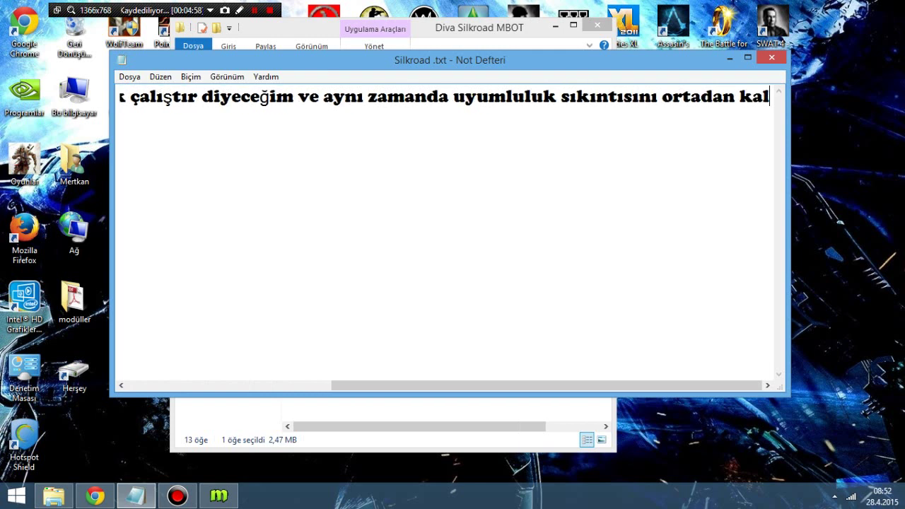
pyautogui.write('dıracağ')
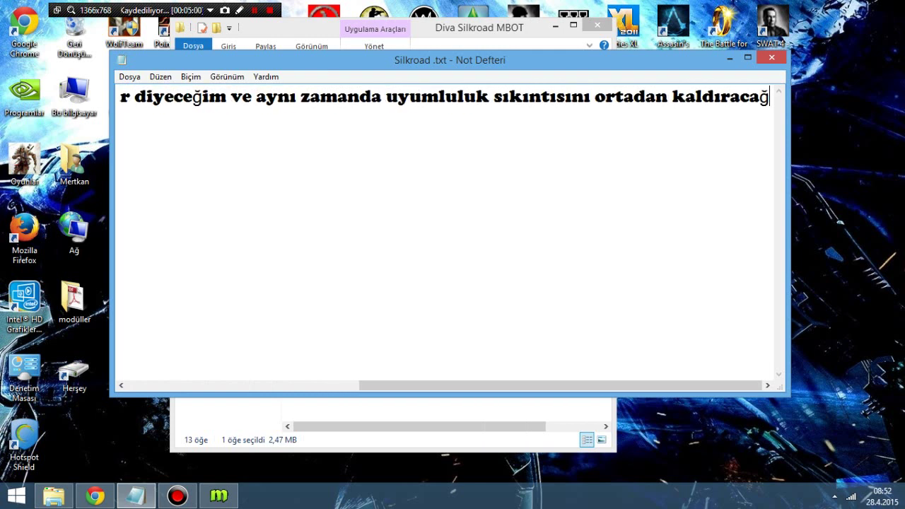
pyautogui.write('ım.')
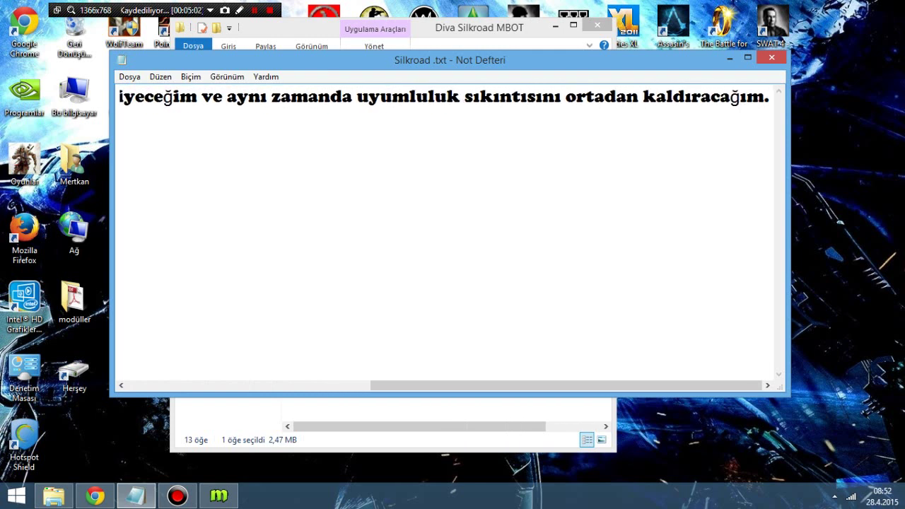
pyautogui.click(731, 58)
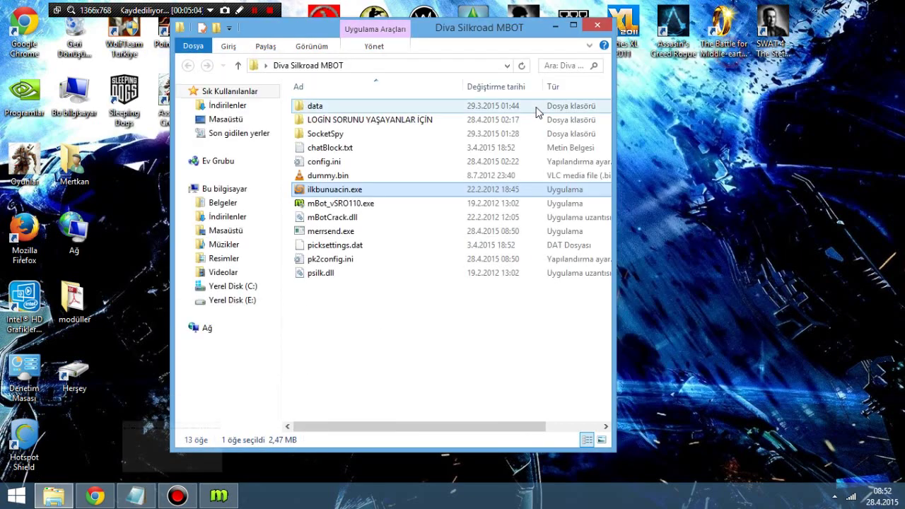
# Step: On ilkbunuacin.exe's Uyumluluk tab, enable Windows XP (Service Pack 2) mode and run as administrator
pyautogui.rightClick(367, 189)
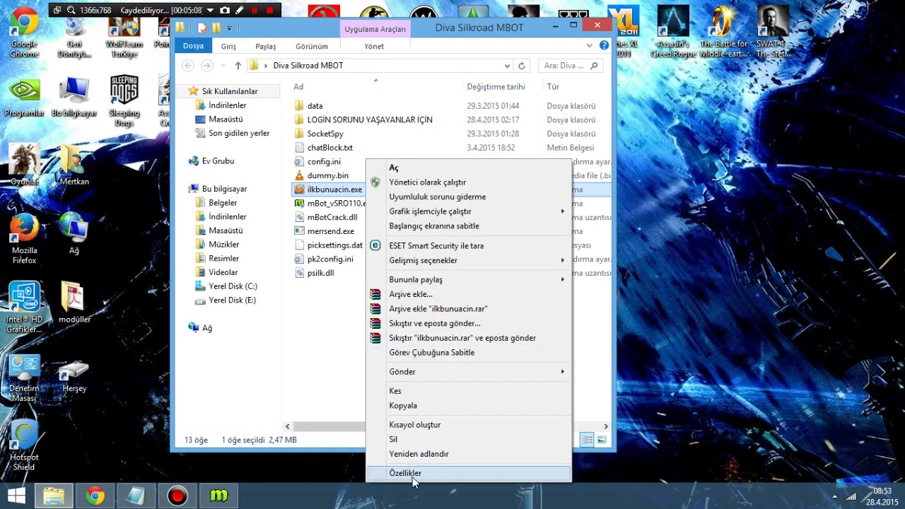
pyautogui.click(414, 474)
pyautogui.moveTo(437, 148); pyautogui.dragTo(423, 61)
pyautogui.click(410, 84)
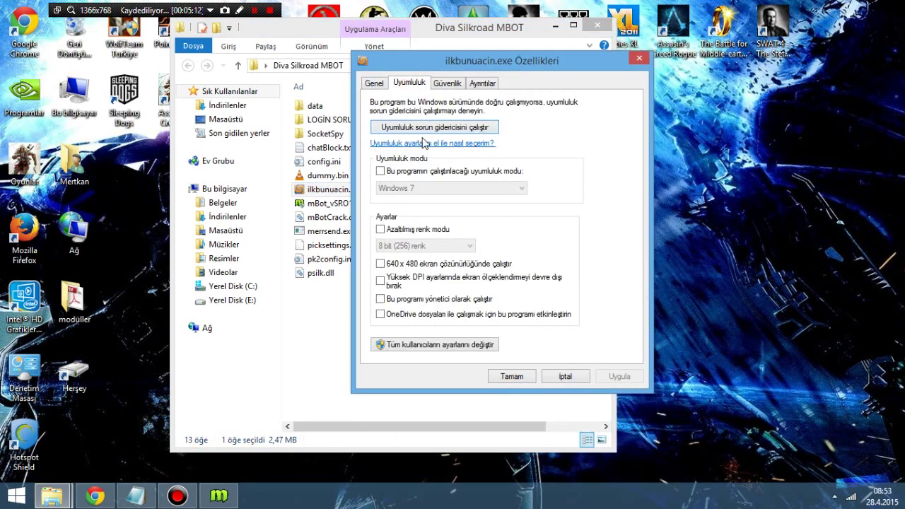
pyautogui.click(380, 171)
pyautogui.click(437, 187)
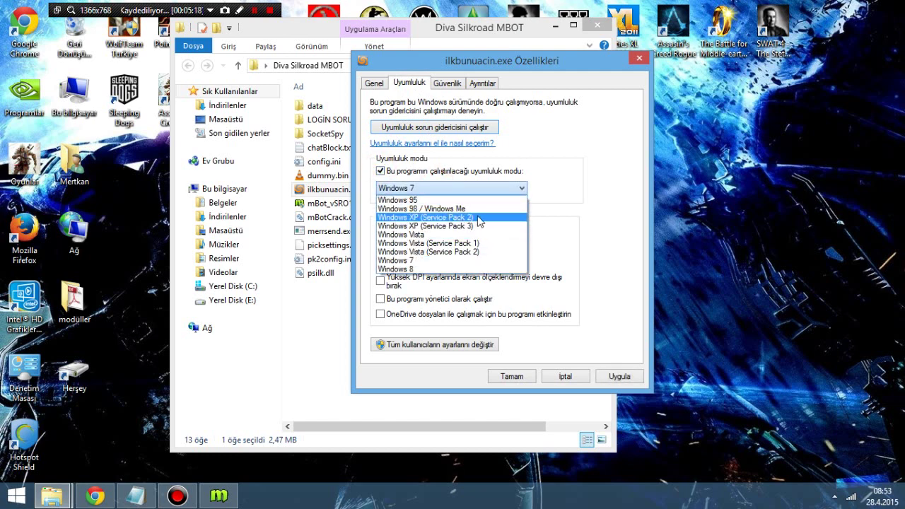
pyautogui.click(428, 220)
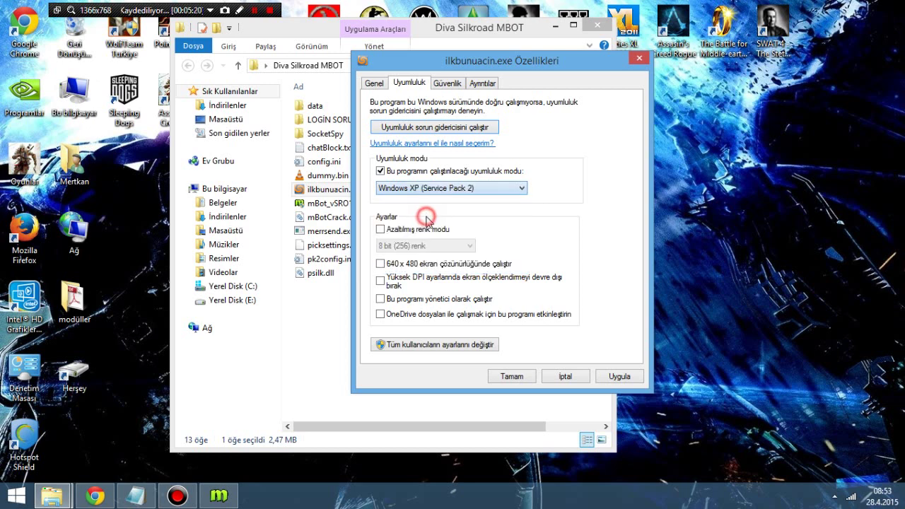
pyautogui.click(385, 301)
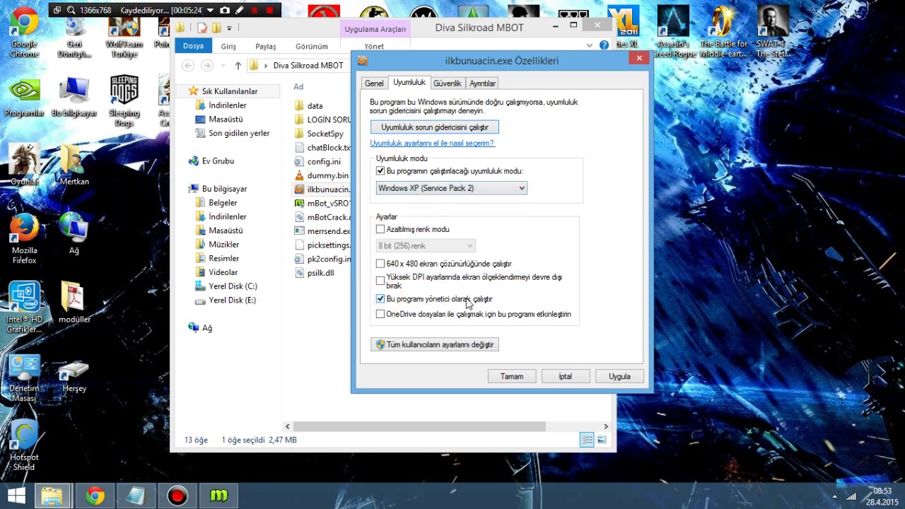
# Step: Apply the compatibility settings, launch ilkbunuacin.exe, and close the already-running mBot
pyautogui.click(623, 377)
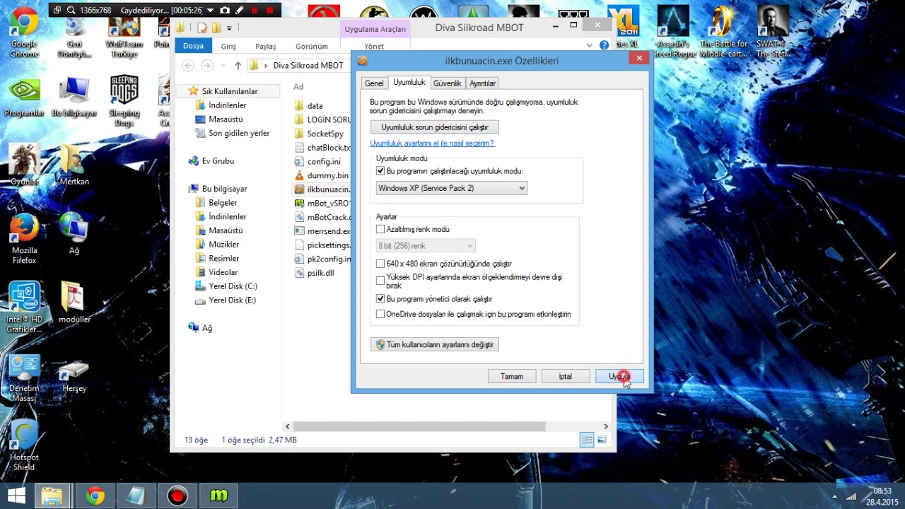
pyautogui.click(506, 377)
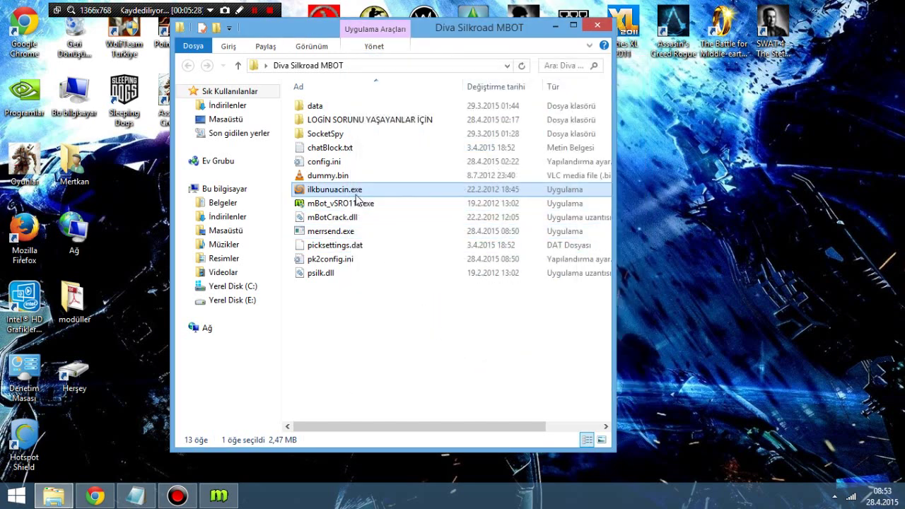
pyautogui.doubleClick(358, 192)
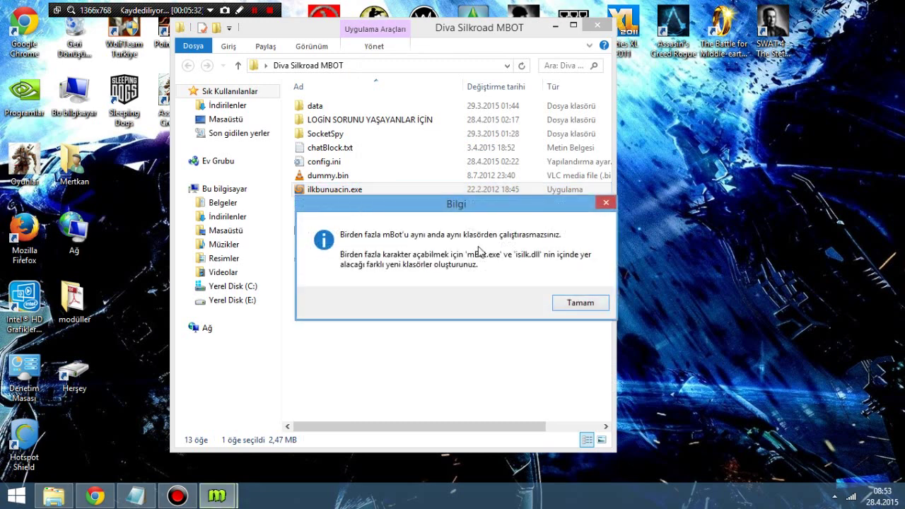
pyautogui.click(569, 309)
pyautogui.rightClick(220, 495)
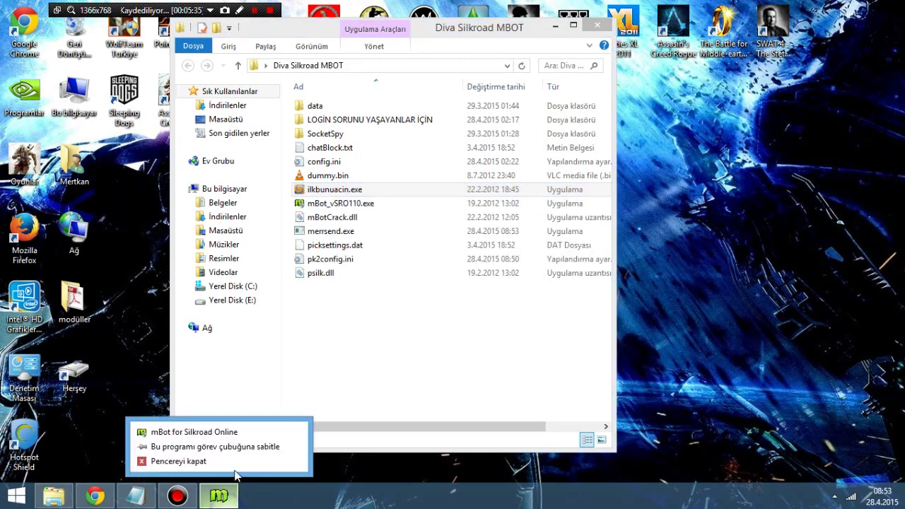
pyautogui.click(239, 471)
pyautogui.click(458, 300)
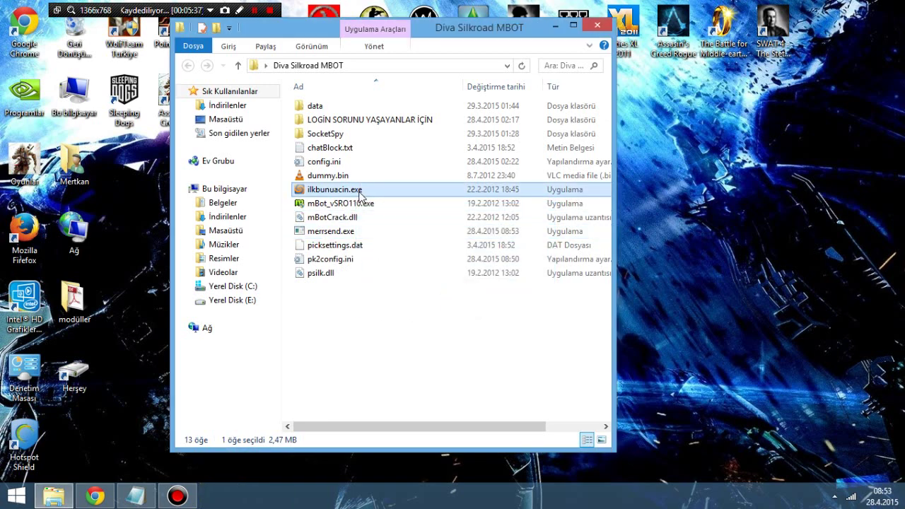
# Step: Relaunch ilkbunuacin.exe and pick the Silkroad folder in the folder browser to start the loader
pyautogui.doubleClick(362, 191)
pyautogui.click(517, 295)
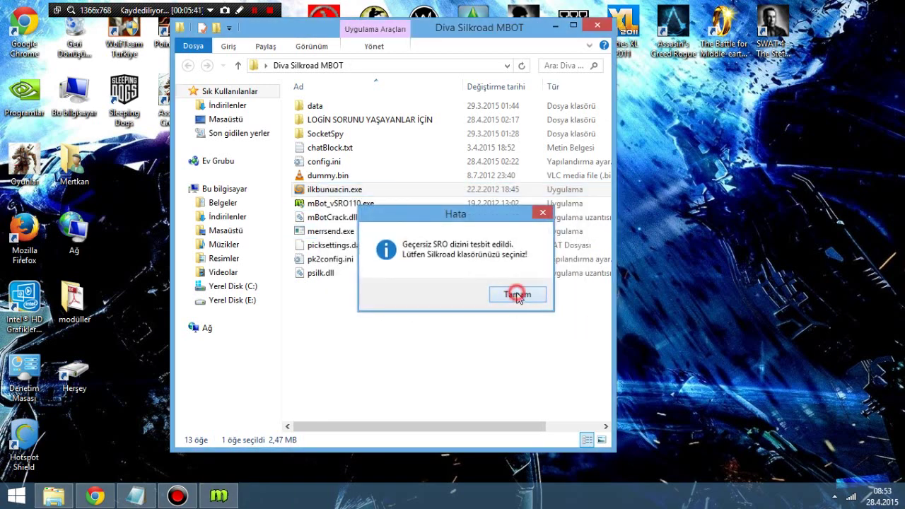
pyautogui.click(542, 236)
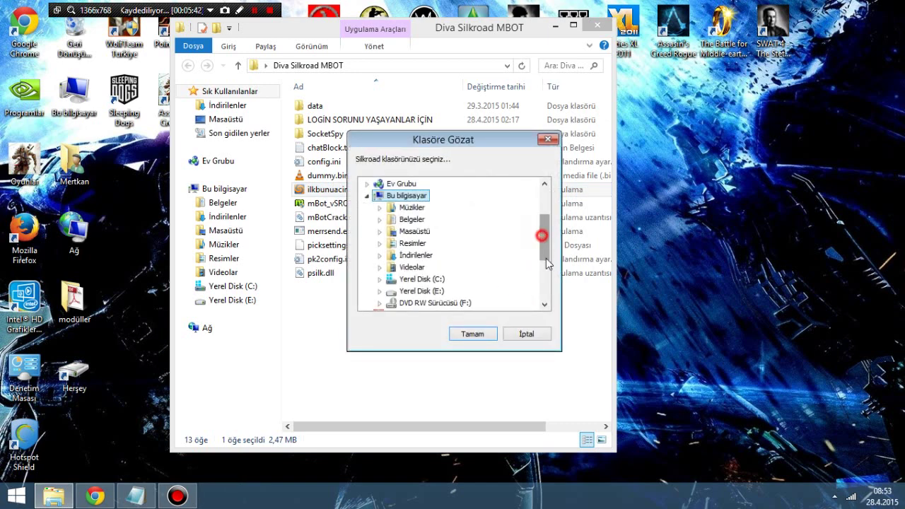
pyautogui.moveTo(547, 264); pyautogui.dragTo(547, 302)
pyautogui.click(400, 254)
pyautogui.click(472, 333)
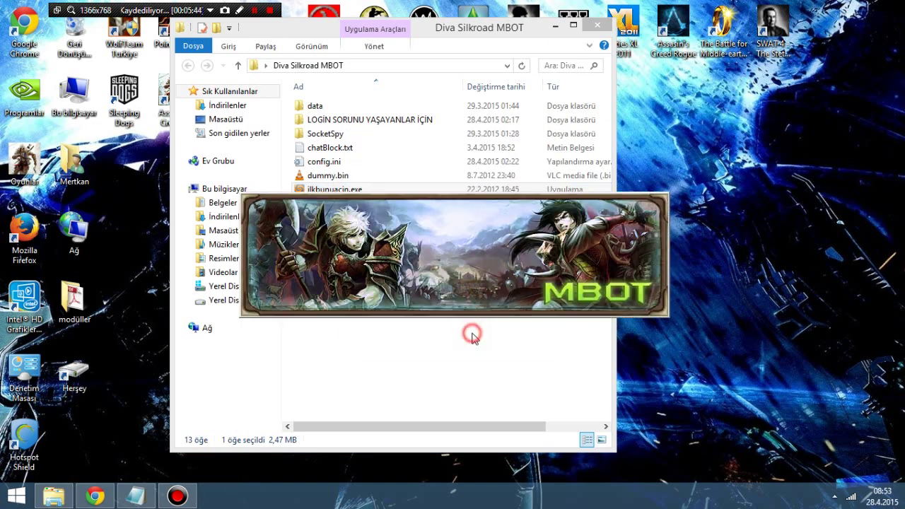
# Step: Close the MBOT folder window, enter the bot account name and password, and attempt the login
pyautogui.click(597, 25)
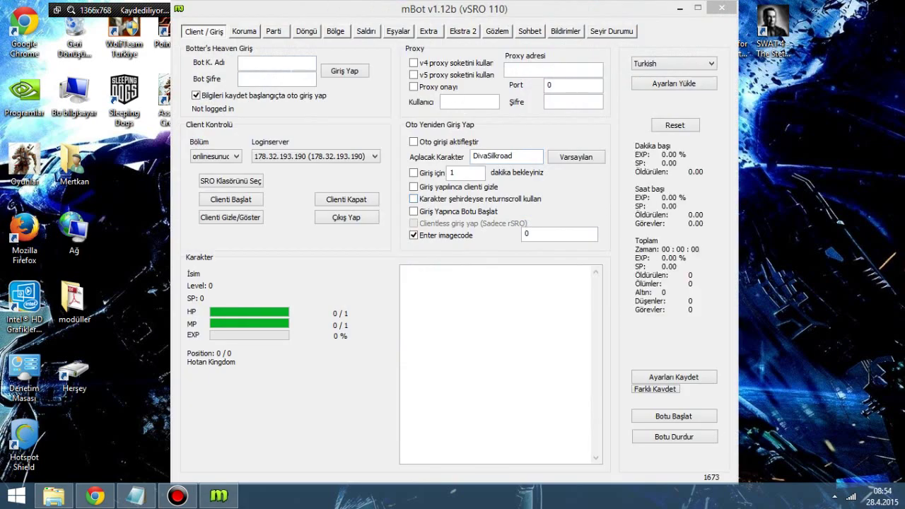
pyautogui.click(288, 68)
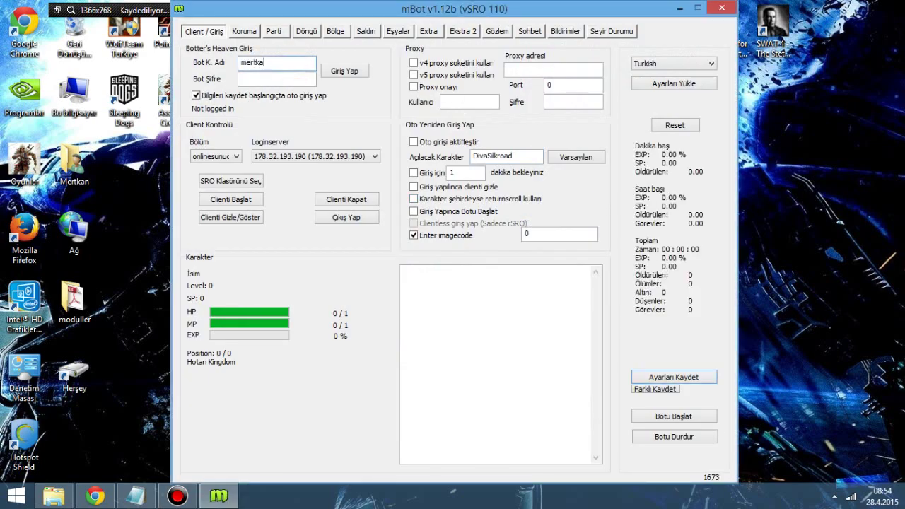
pyautogui.click(246, 78)
pyautogui.write('123')
pyautogui.click(346, 70)
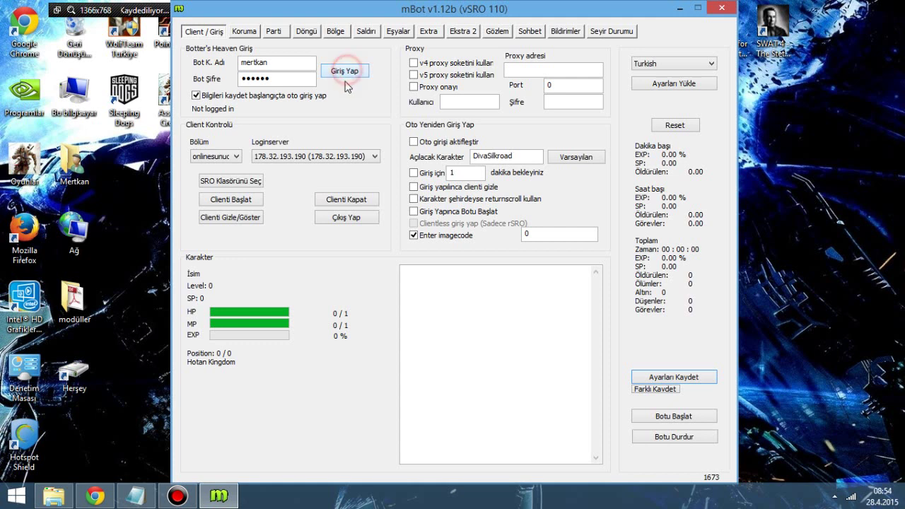
pyautogui.click(194, 114)
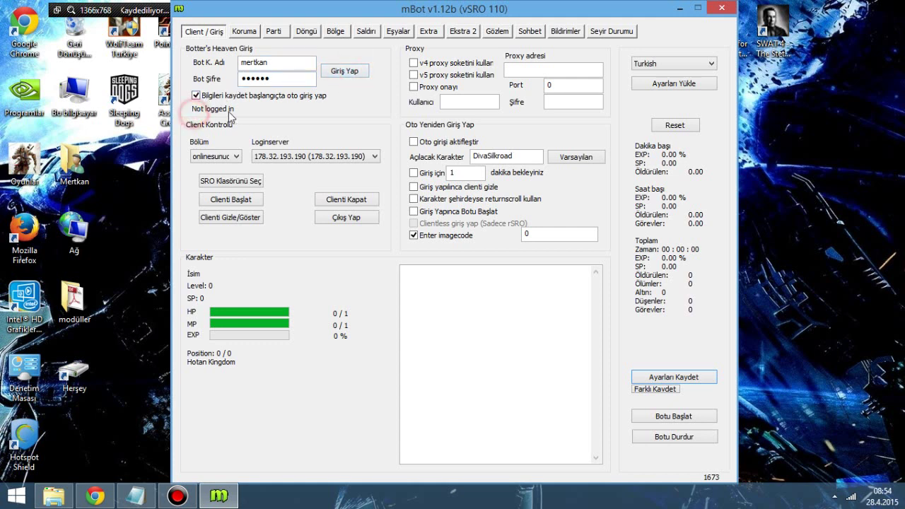
pyautogui.click(207, 113)
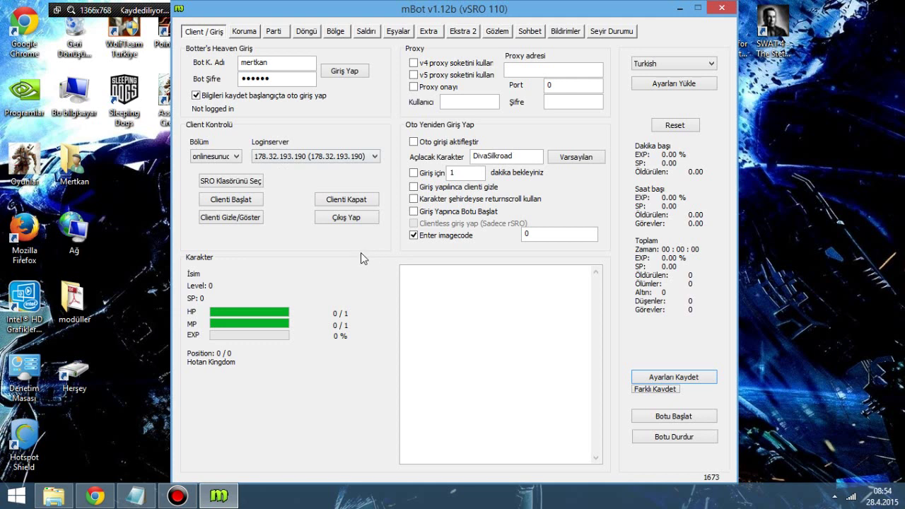
# Step: Select the update-check error in the log, close mBot confirming the exit, and return to Chrome
pyautogui.click(440, 277)
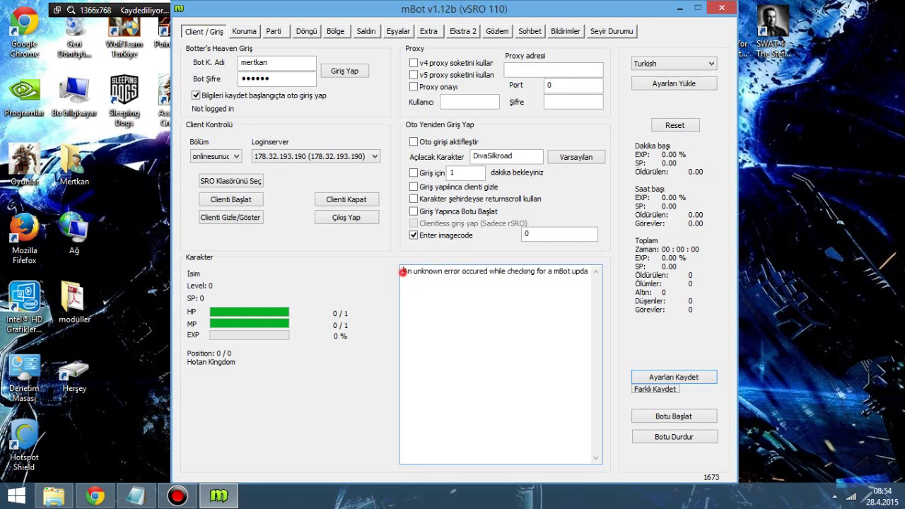
pyautogui.moveTo(402, 272); pyautogui.dragTo(588, 272)
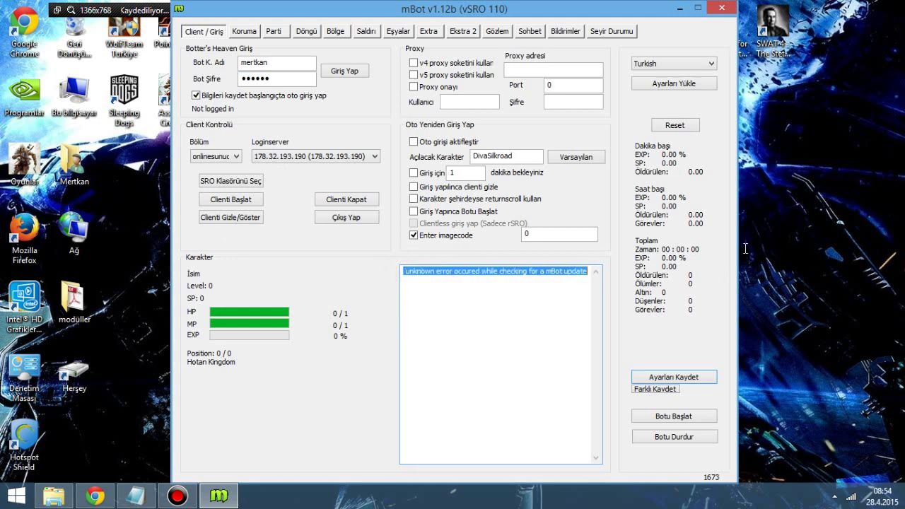
pyautogui.click(722, 8)
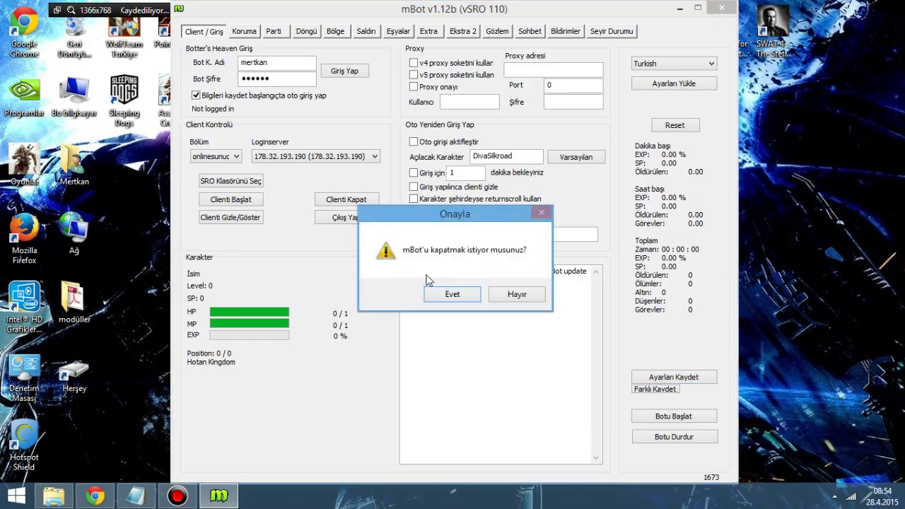
pyautogui.click(442, 290)
pyautogui.click(94, 496)
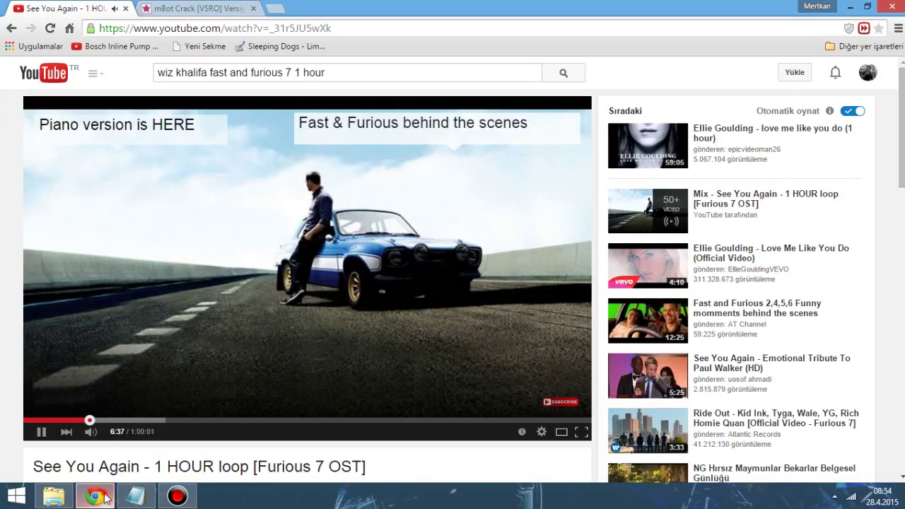
# Step: Replace the note with 'gördüğünüz üzre bu da işe yaramadı ozaman ne mi yapıyoruz size işte en basit yöntem'
pyautogui.click(94, 497)
pyautogui.click(136, 496)
pyautogui.hotkey('ctrl', 'a')
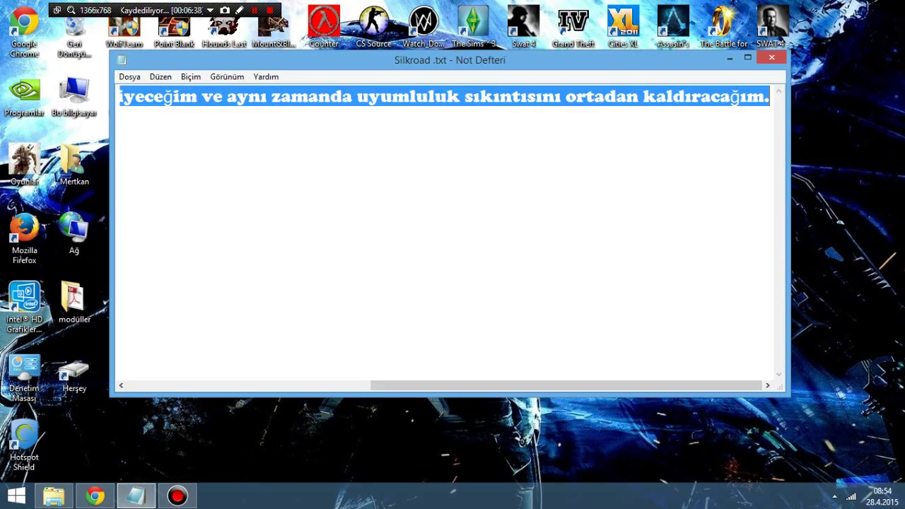
pyautogui.write('gördüğün')
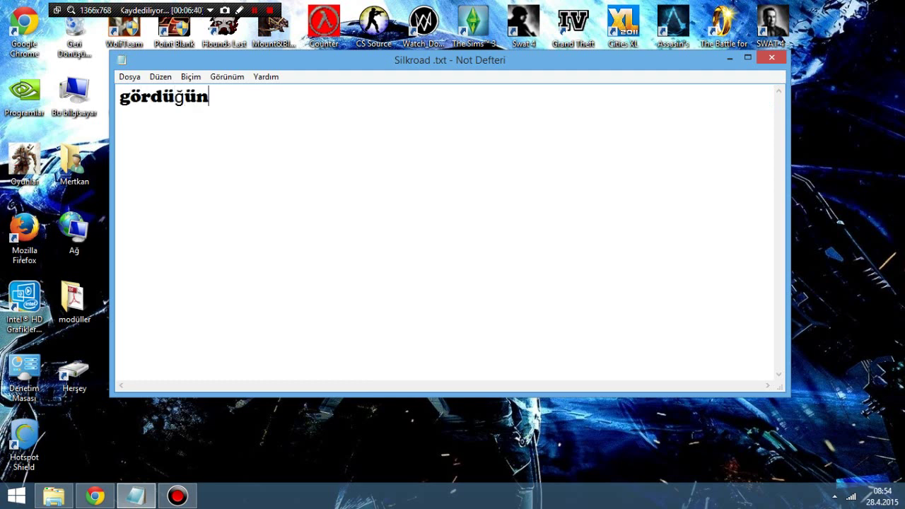
pyautogui.write('üz üzre bu')
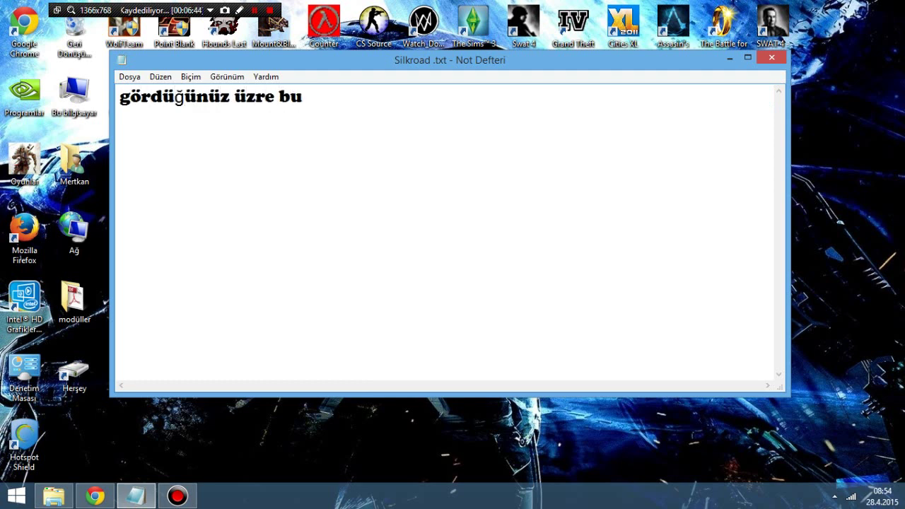
pyautogui.write(' da işe yara')
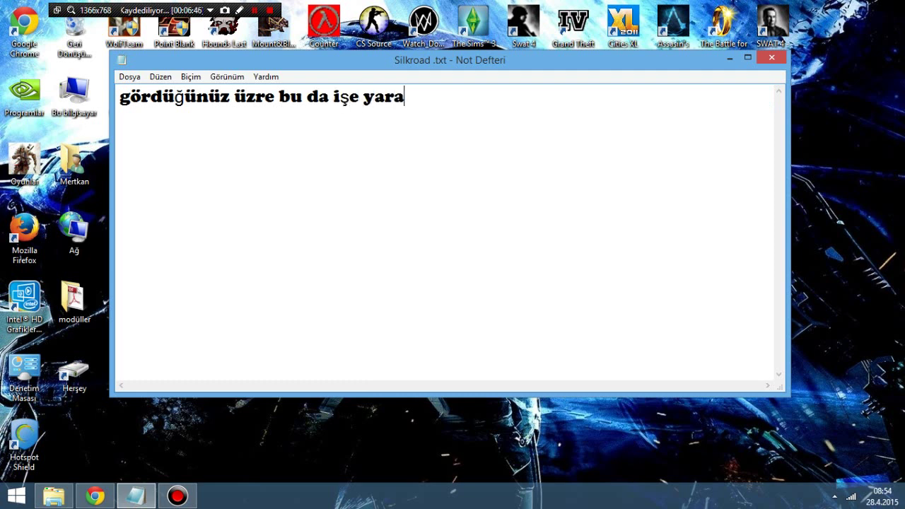
pyautogui.write('madı ozam')
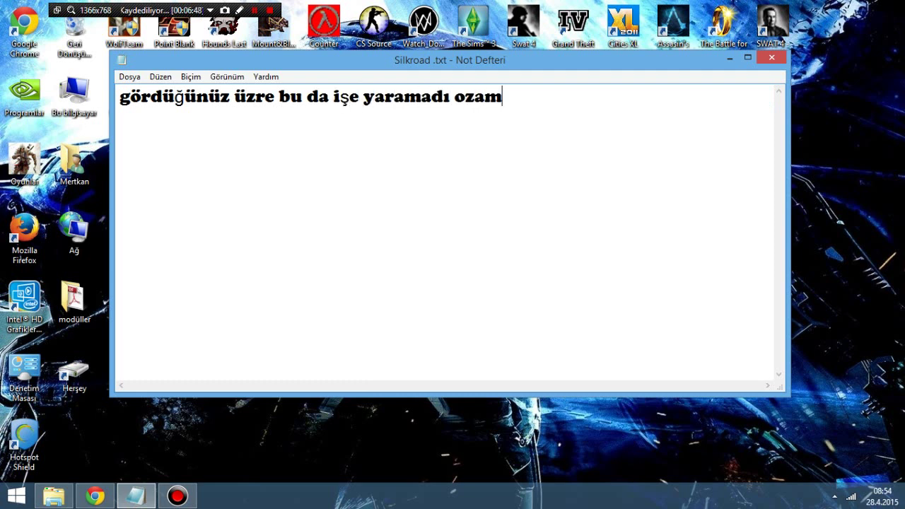
pyautogui.write('an ne mi yap')
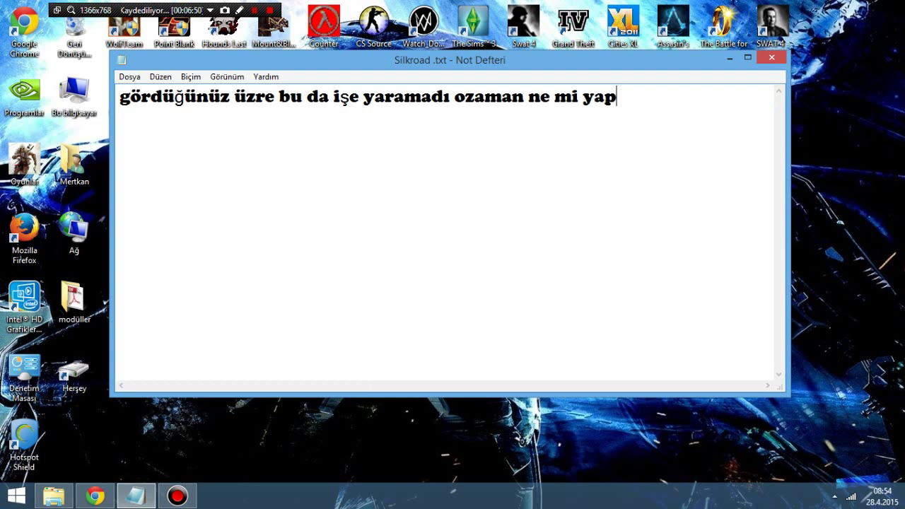
pyautogui.write('ıyoruz size')
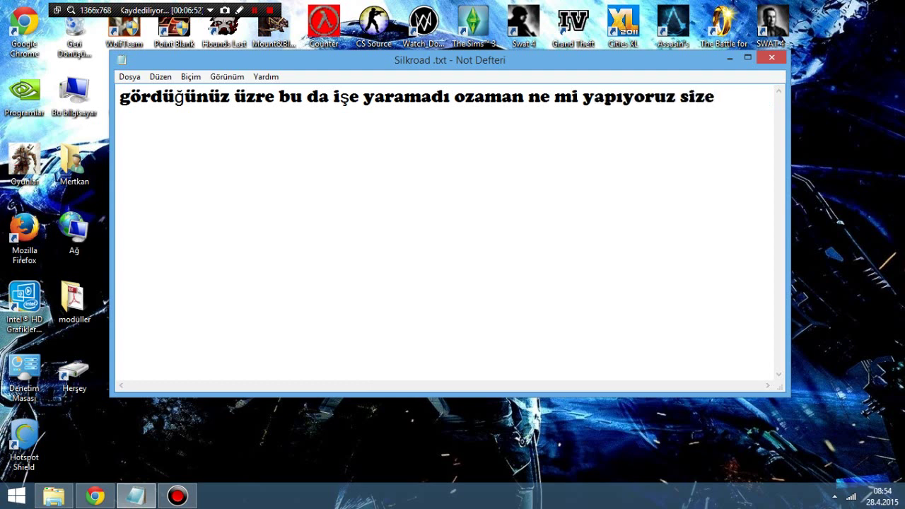
pyautogui.write(' işte en bai')
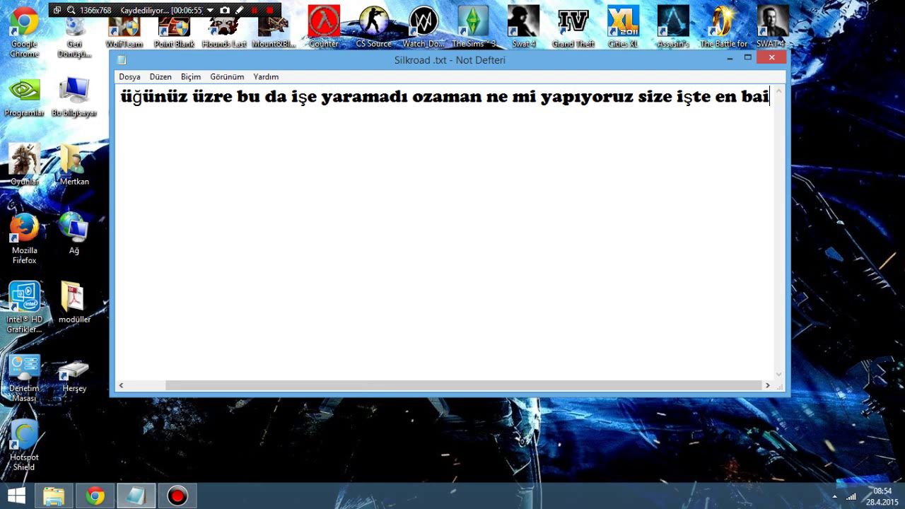
pyautogui.press('BackSpace')
pyautogui.write('sit y')
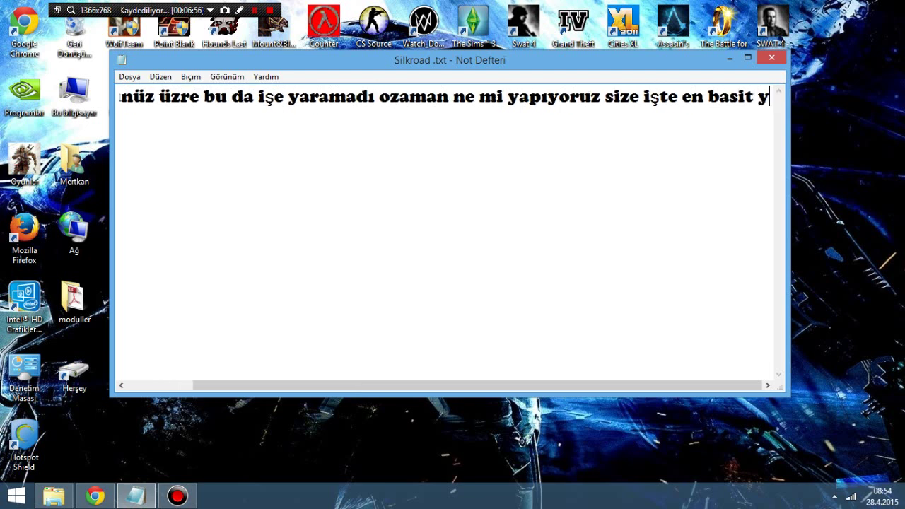
pyautogui.write('öntem')
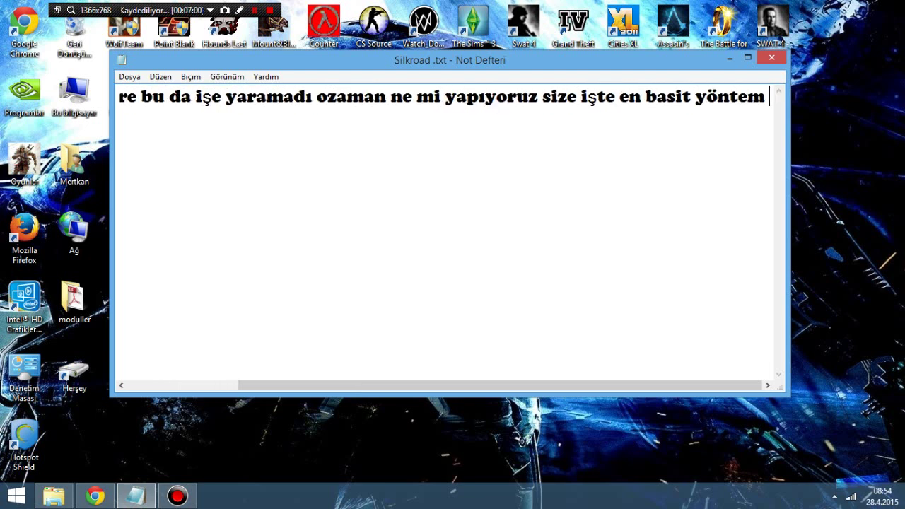
# Step: Minimize the note, open the mBot8 desktop folder and reposition its window, then return to the note
pyautogui.click(730, 57)
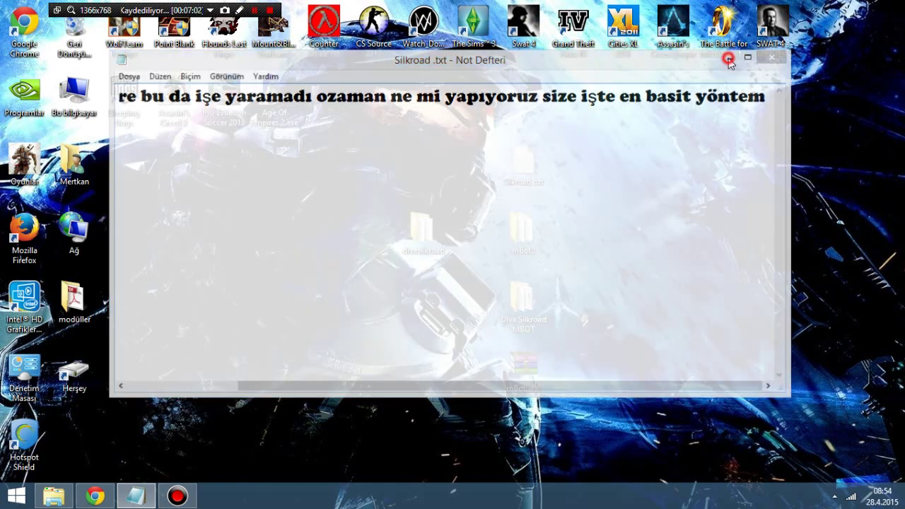
pyautogui.doubleClick(524, 227)
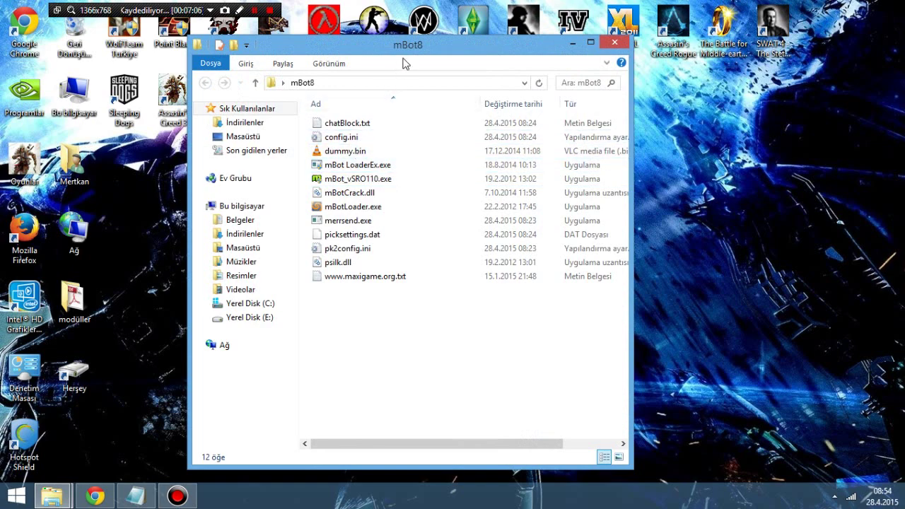
pyautogui.moveTo(422, 47); pyautogui.dragTo(494, 104)
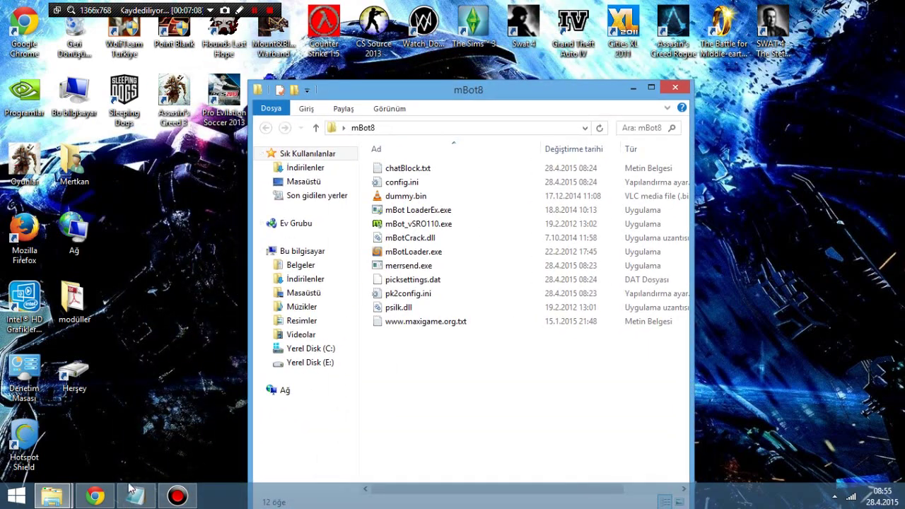
pyautogui.click(136, 497)
pyautogui.click(403, 274)
# Step: Write a line saying this different mbot belongs to maxigame.org and thanks should go to them
pyautogui.hotkey('ctrl', 'a')
pyautogui.press('BackSpace')
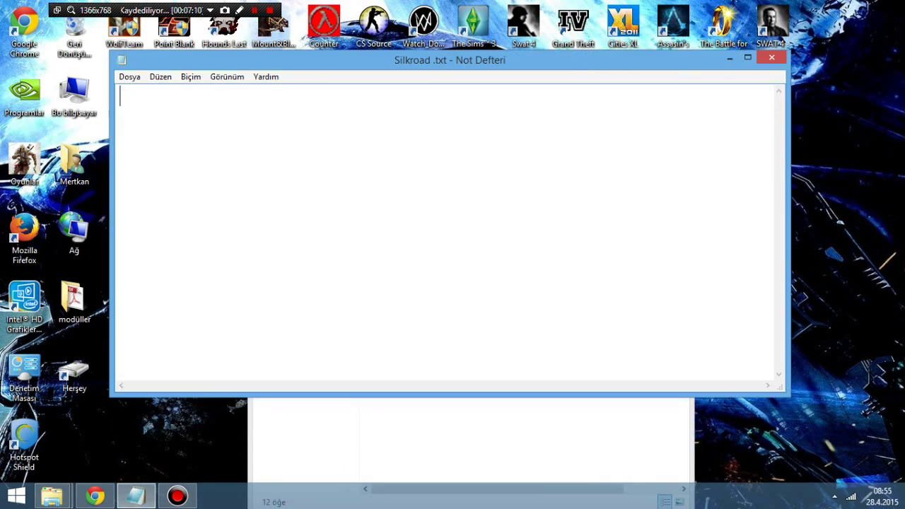
pyautogui.write('i')
pyautogui.press('BackSpace')
pyautogui.write('ilk attığım bot iş')
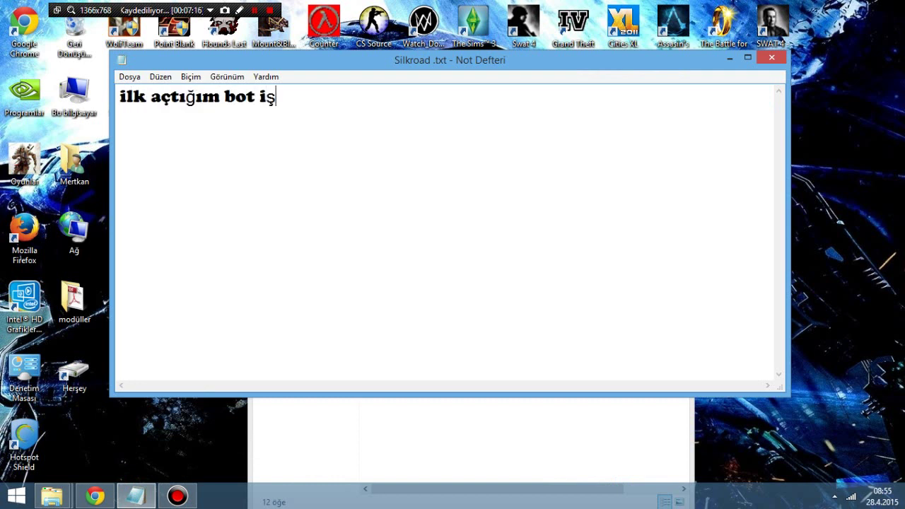
pyautogui.press('BackSpace')
pyautogui.write('l')
pyautogui.write('e bu farklı bo')
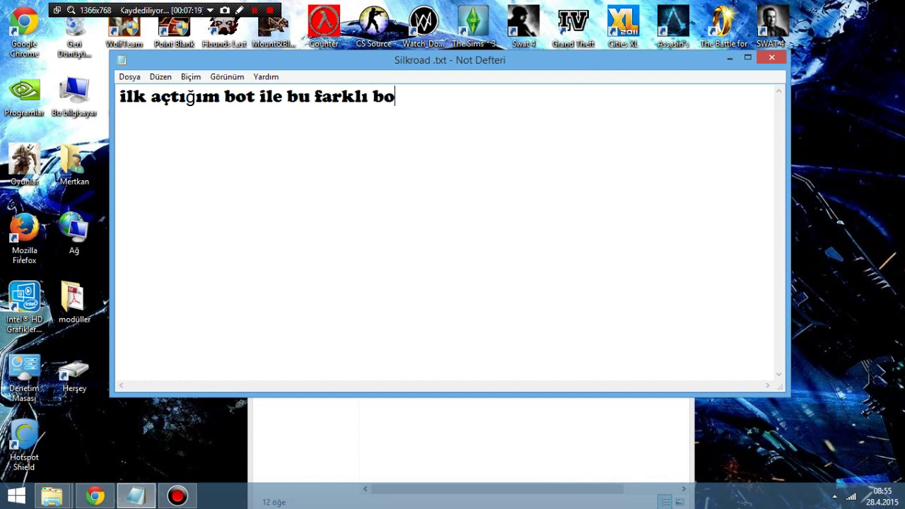
pyautogui.press('BackSpace')
pyautogui.write('ir bot a')
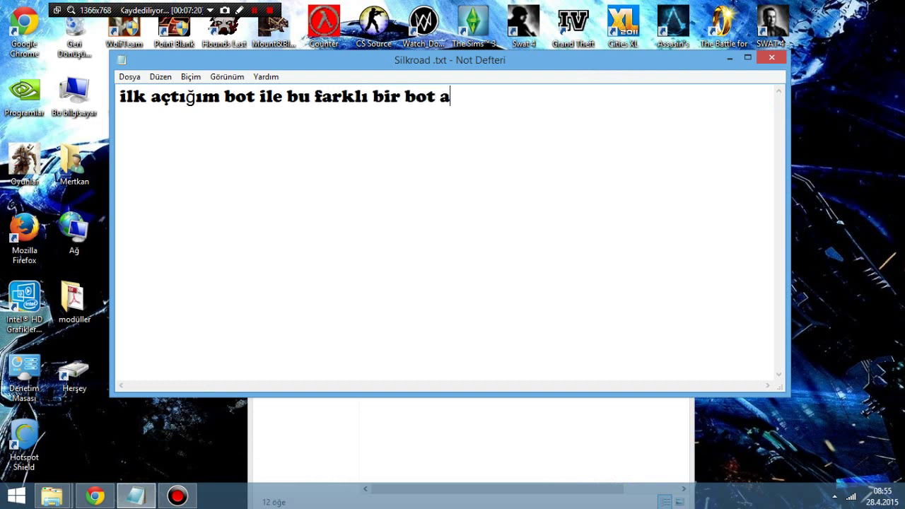
pyautogui.write('rkadaşlar bu ö')
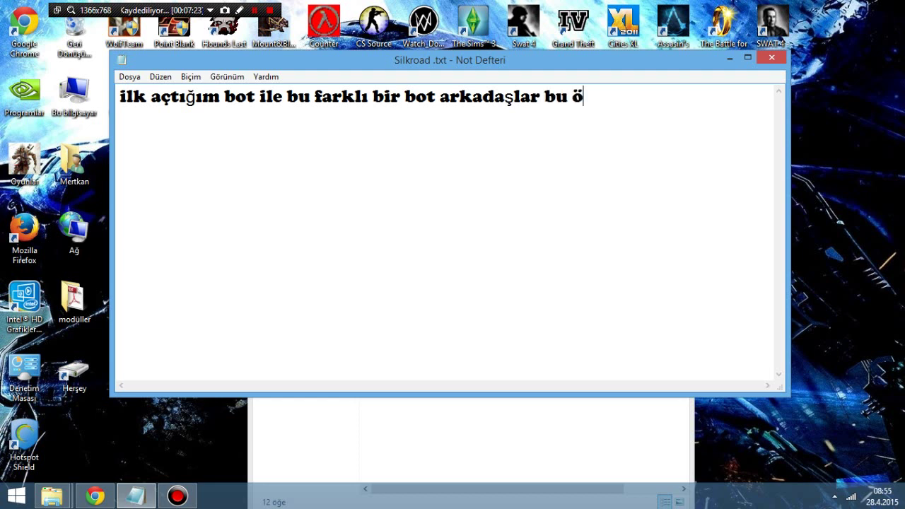
pyautogui.press('BackSpace')
pyautogui.write('mbot')
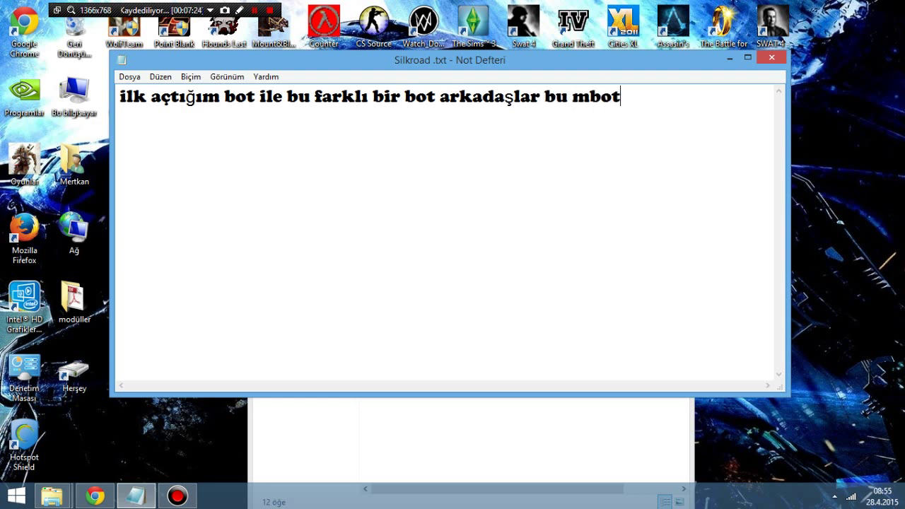
pyautogui.press('BackSpace')
pyautogui.press('BackSpace')
pyautogui.press('BackSpace')
pyautogui.write('bot maxigame.o')
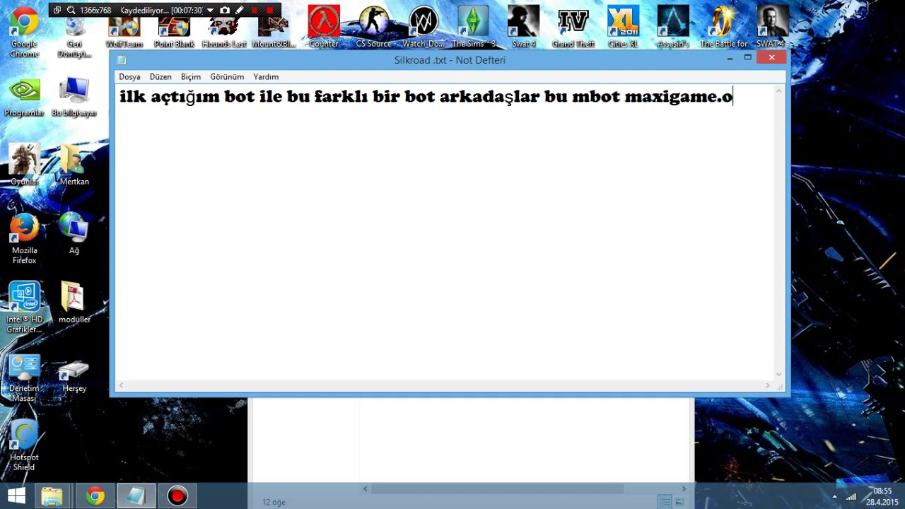
pyautogui.write("rg'a aittir")
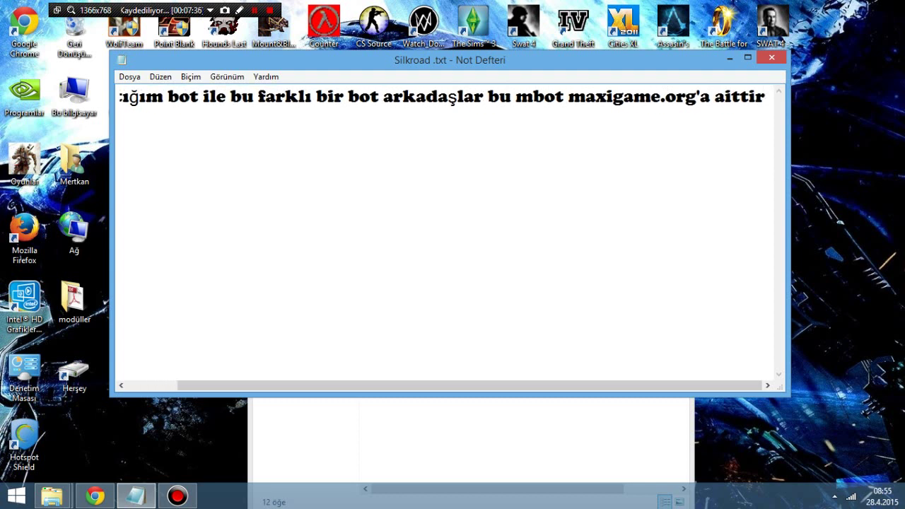
pyautogui.write('  ve ')
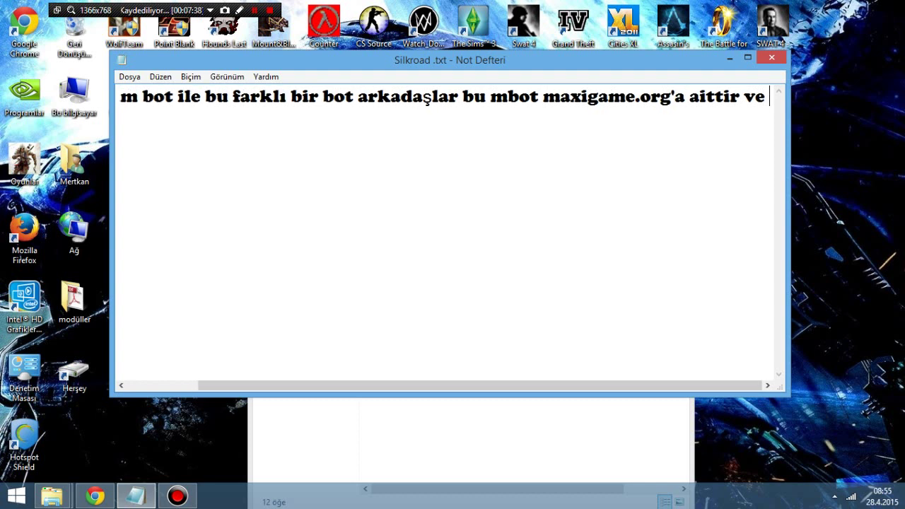
pyautogui.write('onlara ')
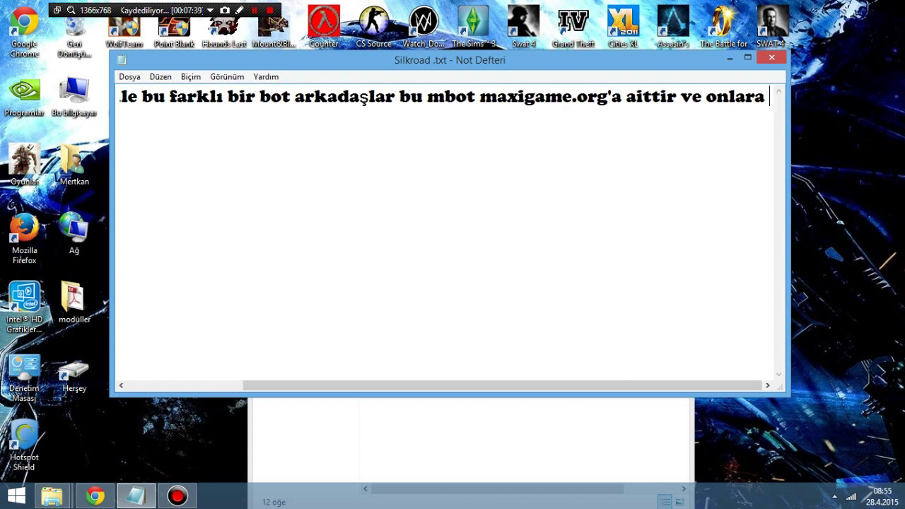
pyautogui.write('teşekkü')
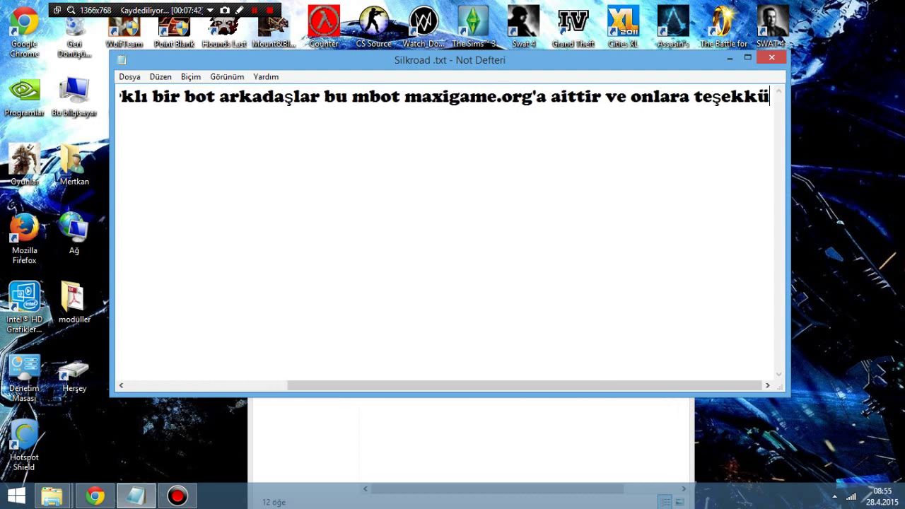
pyautogui.write('rlerinizi')
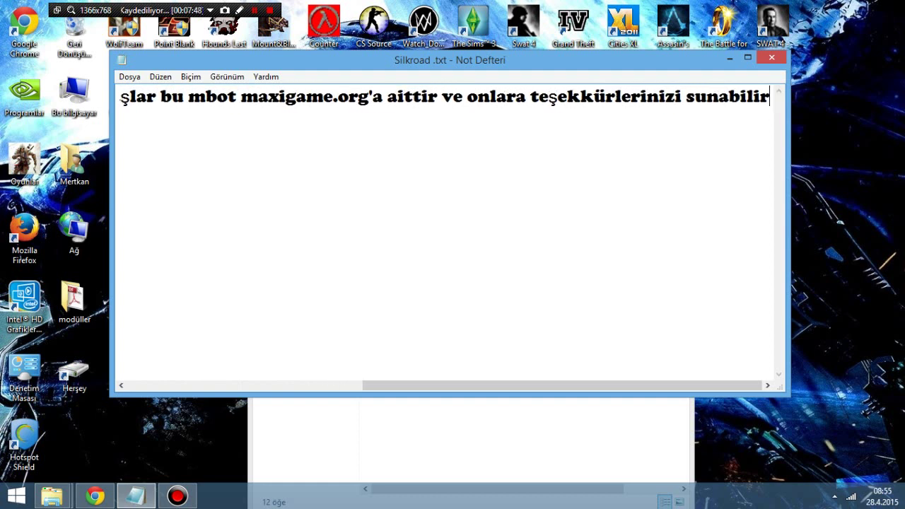
pyautogui.write('sunabilirsiniz bana değil :)')
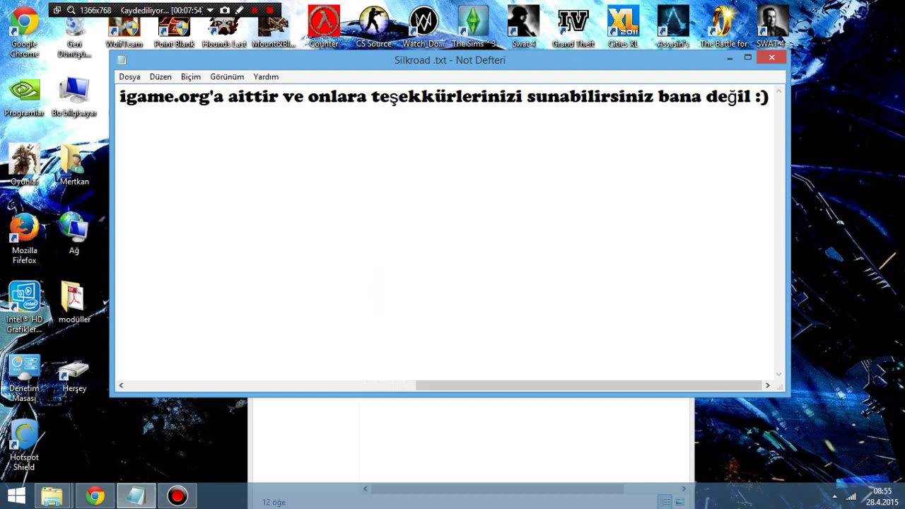
# Step: Clear the note and type 'şimdi birde bu botu deneyelim'
pyautogui.hotkey('ctrl', 'a')
pyautogui.press('BackSpace')
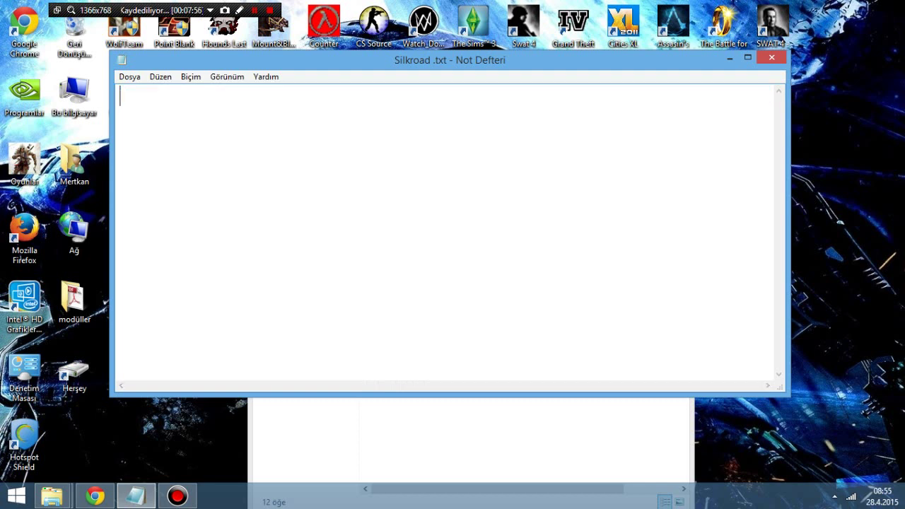
pyautogui.write('şimdi birde')
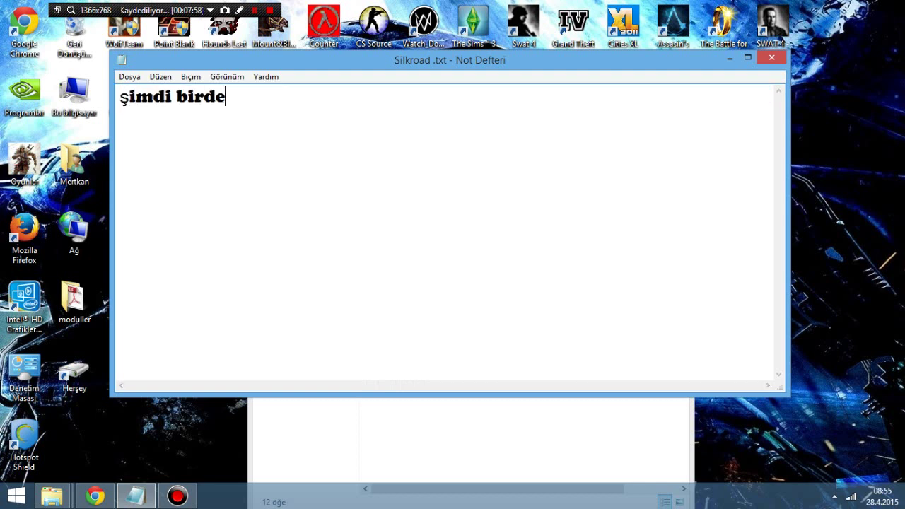
pyautogui.write(' bu botu den')
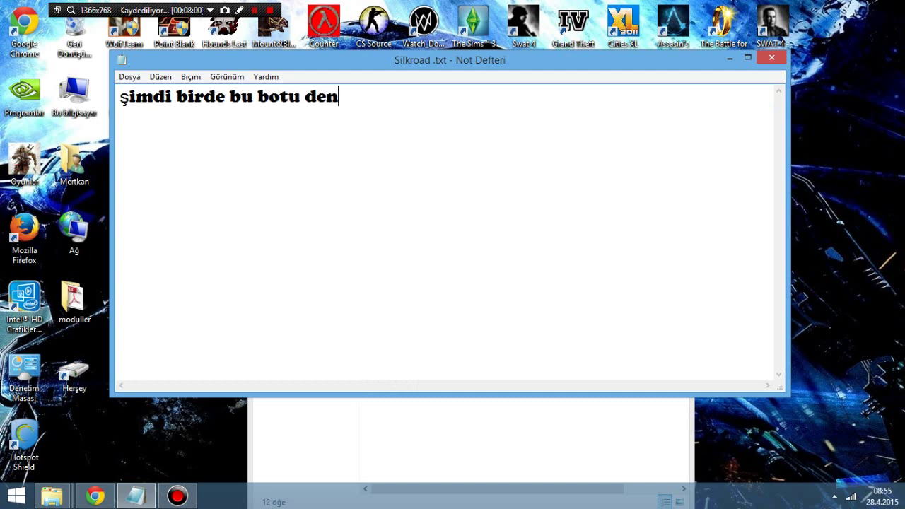
pyautogui.write('eyelim')
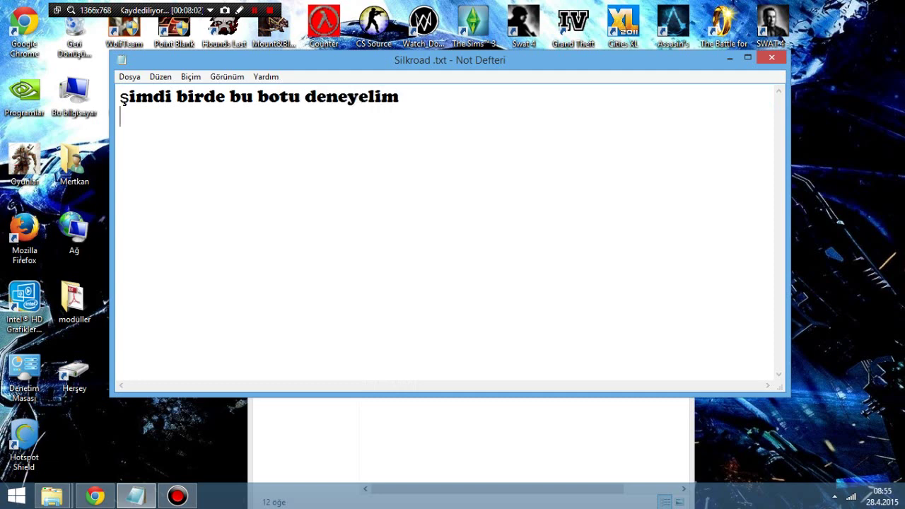
# Step: Bring the mBot8 folder forward and try launching mBotLoader.exe, dismissing its error
pyautogui.click(729, 58)
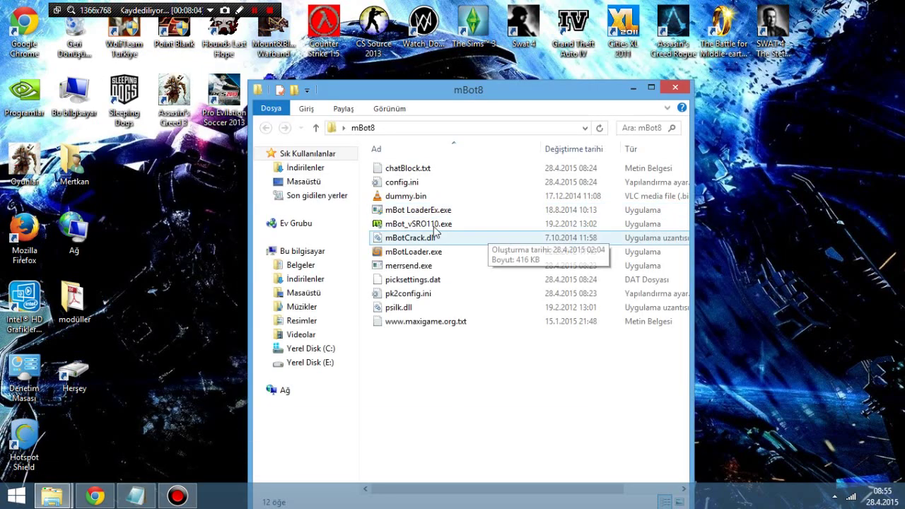
pyautogui.click(412, 89)
pyautogui.moveTo(412, 90); pyautogui.dragTo(394, 55)
pyautogui.doubleClick(385, 217)
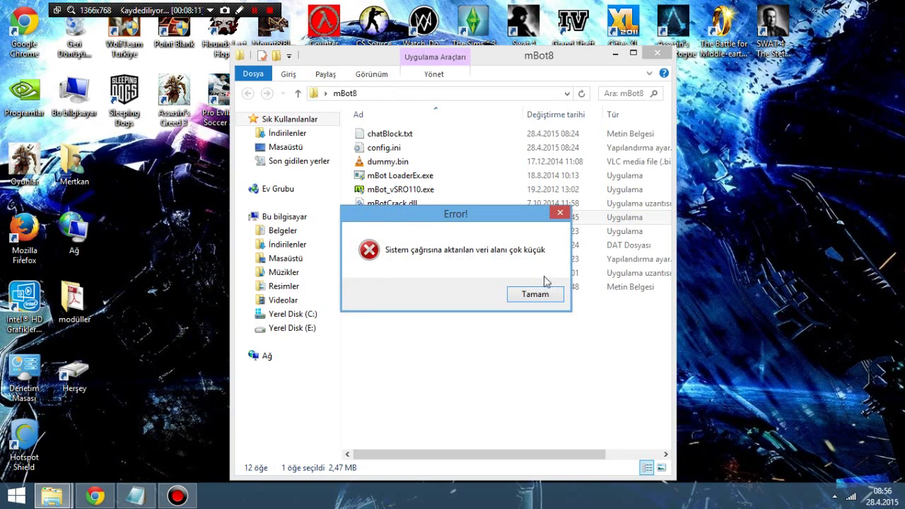
pyautogui.click(539, 294)
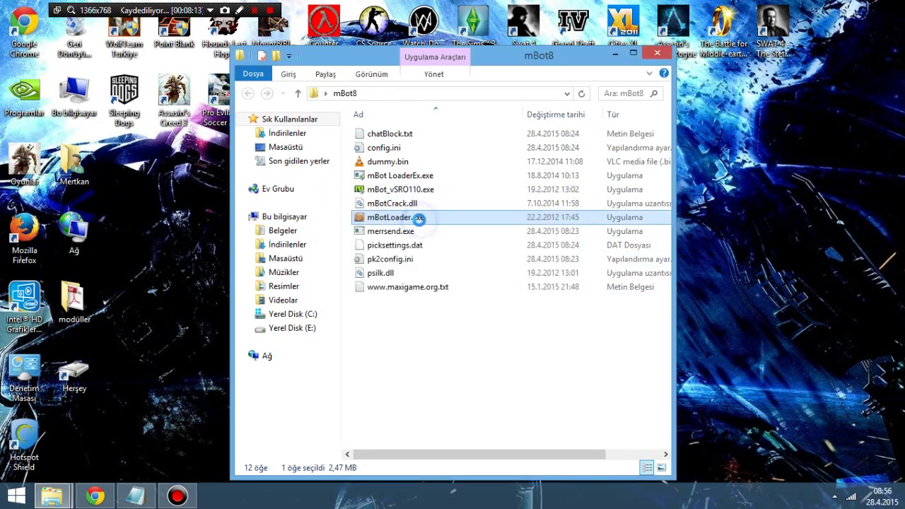
# Step: Set mBotLoader.exe to Windows XP (Service Pack 2) compatibility and run as administrator
pyautogui.rightClick(420, 219)
pyautogui.click(485, 471)
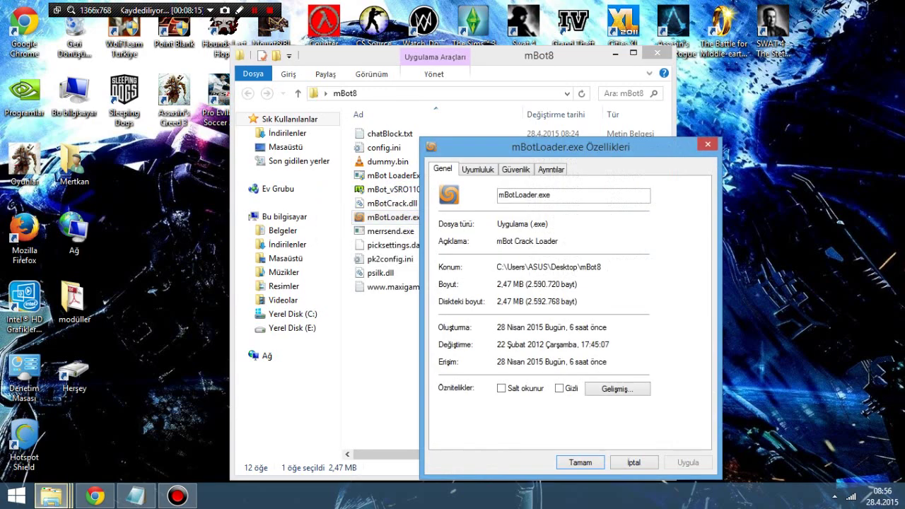
pyautogui.click(495, 172)
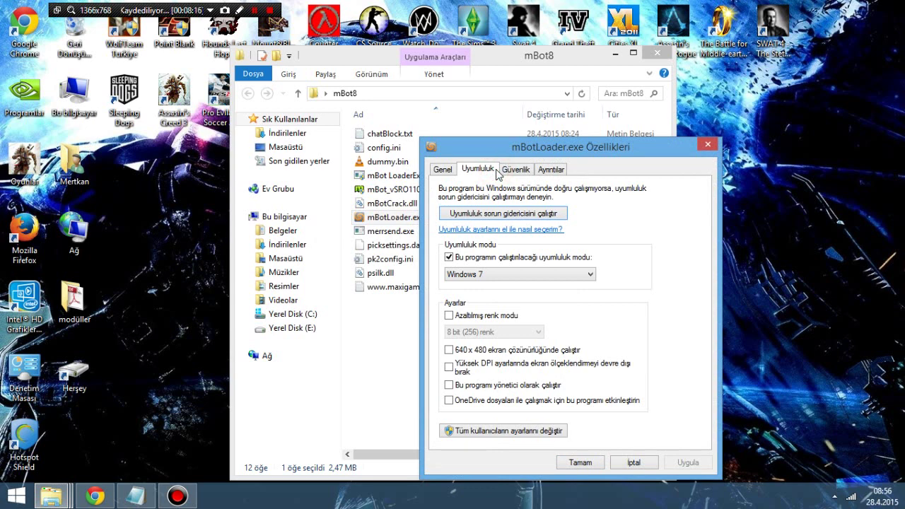
pyautogui.click(477, 259)
pyautogui.click(480, 259)
pyautogui.click(496, 275)
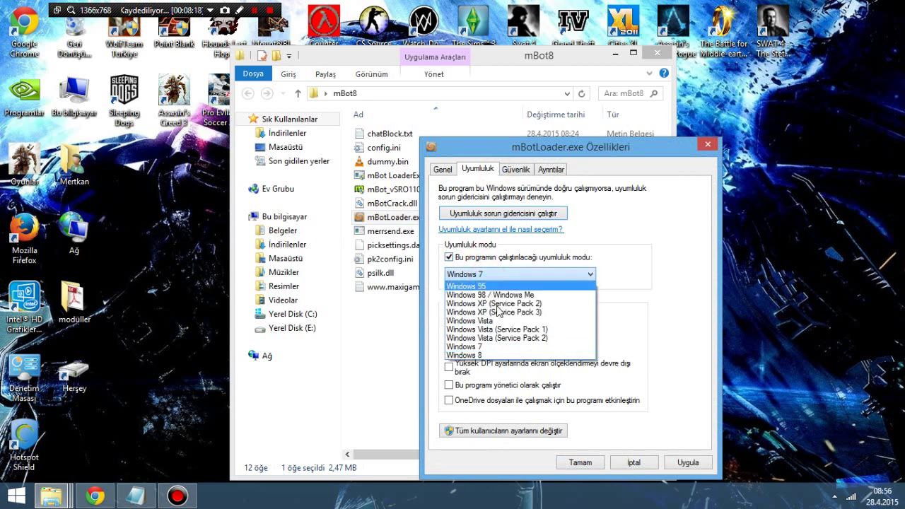
pyautogui.click(519, 305)
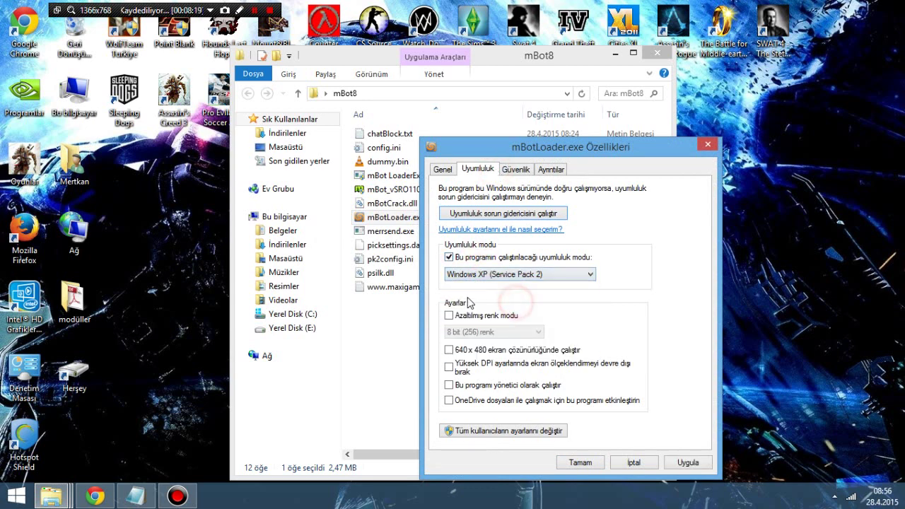
pyautogui.click(449, 385)
pyautogui.click(686, 463)
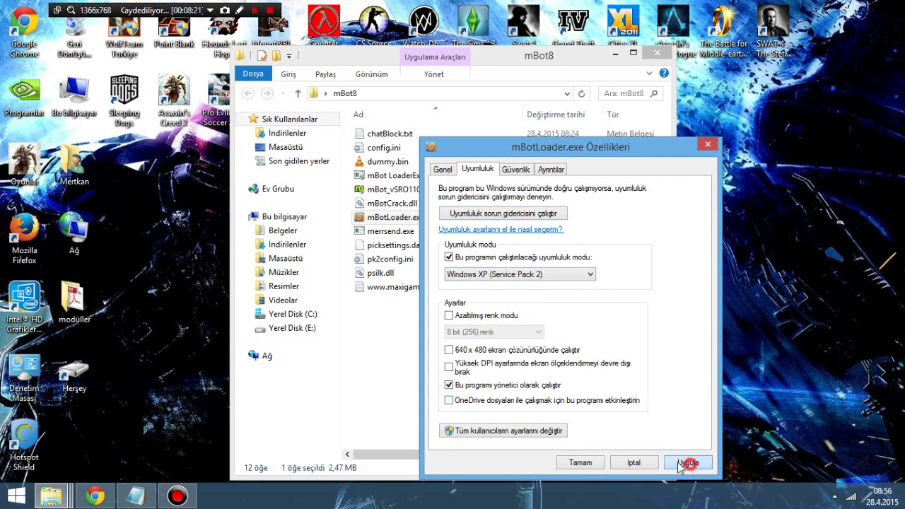
pyautogui.click(580, 462)
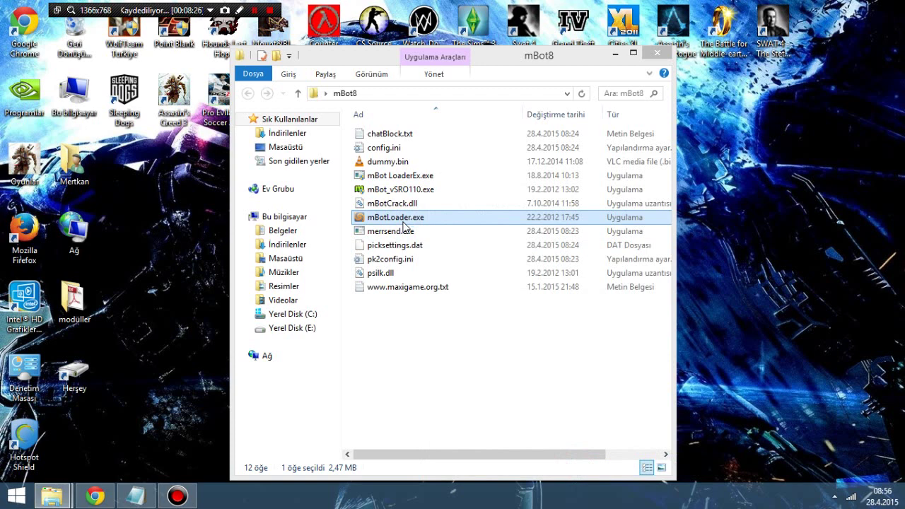
# Step: Relaunch mBotLoader.exe and select divasilkroad as the Silkroad folder
pyautogui.doubleClick(406, 221)
pyautogui.click(502, 293)
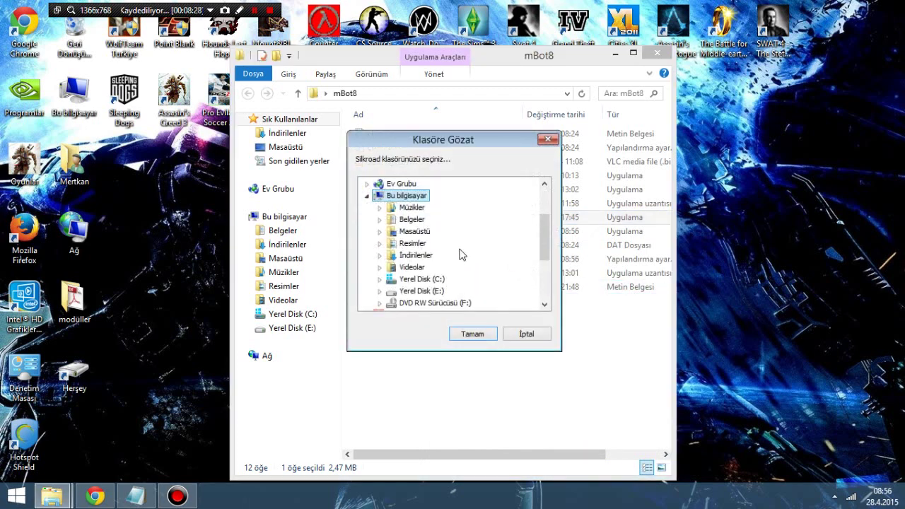
pyautogui.moveTo(540, 238); pyautogui.dragTo(540, 277)
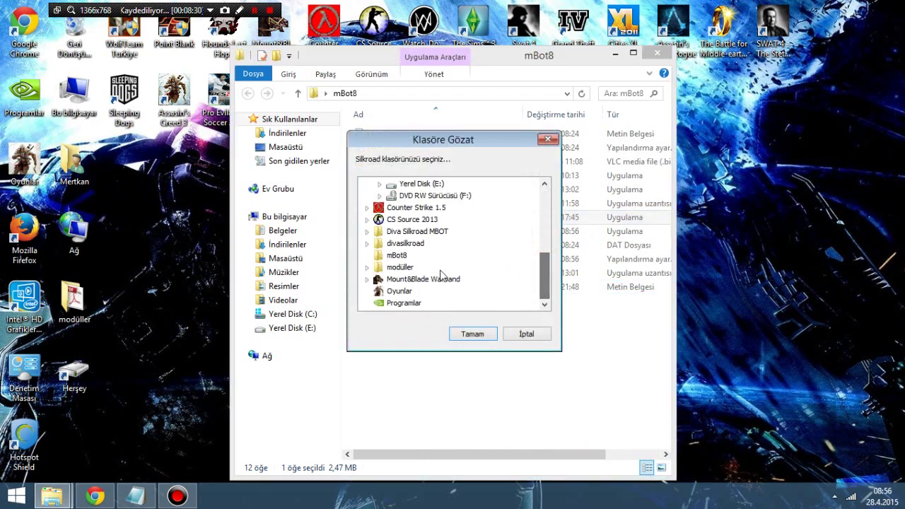
pyautogui.click(424, 245)
pyautogui.doubleClick(424, 244)
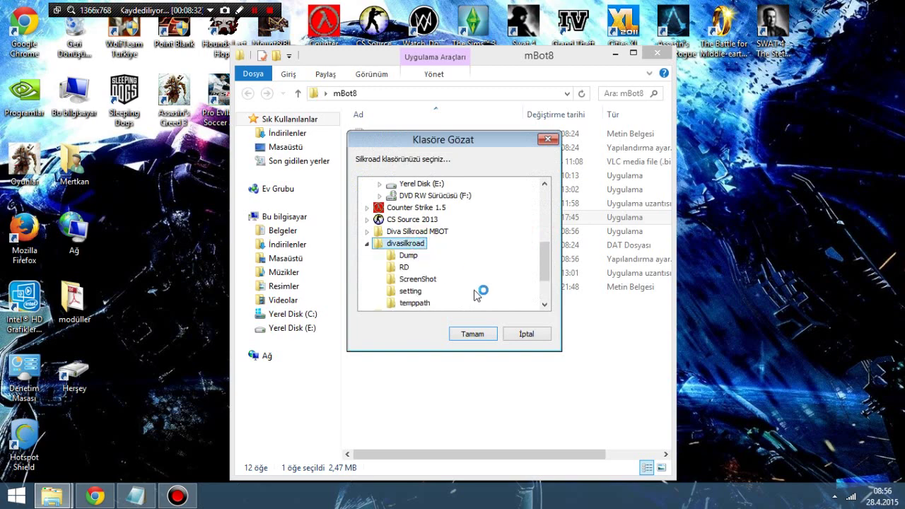
pyautogui.click(481, 337)
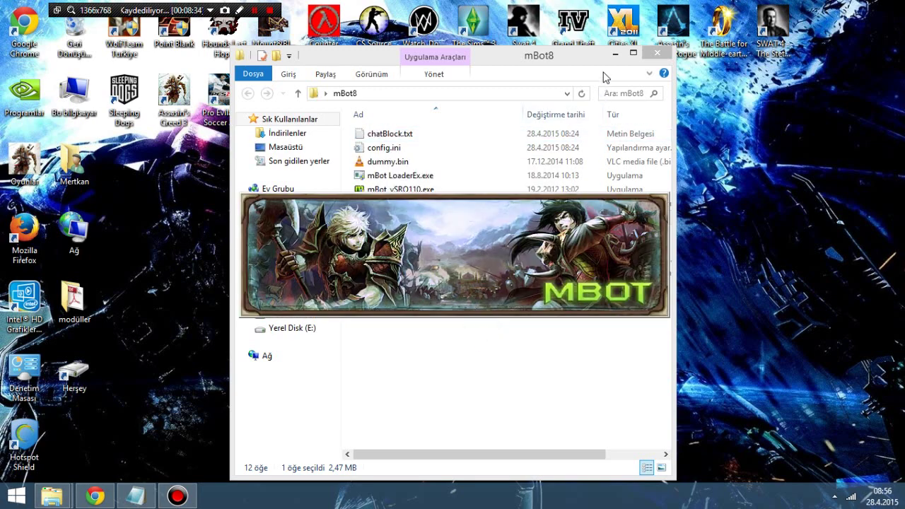
# Step: Minimize the mBot8 folder window and refresh the desktop
pyautogui.click(616, 55)
pyautogui.rightClick(505, 125)
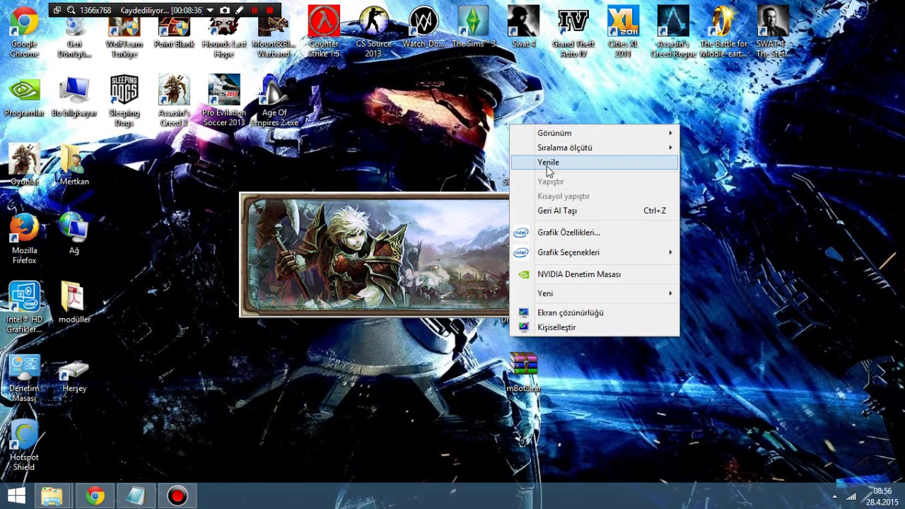
pyautogui.click(547, 161)
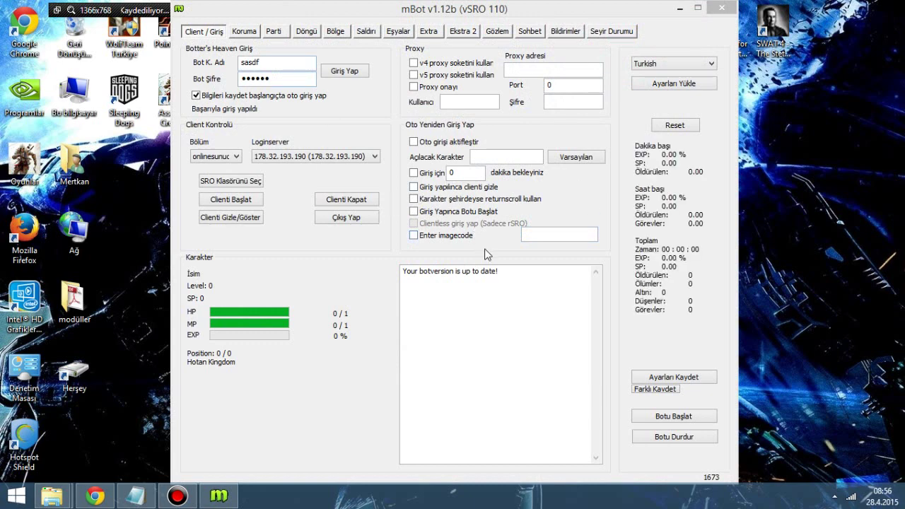
# Step: Log in to the bot account in mBot v1.12b, then switch to the YouTube video in Chrome
pyautogui.click(516, 273)
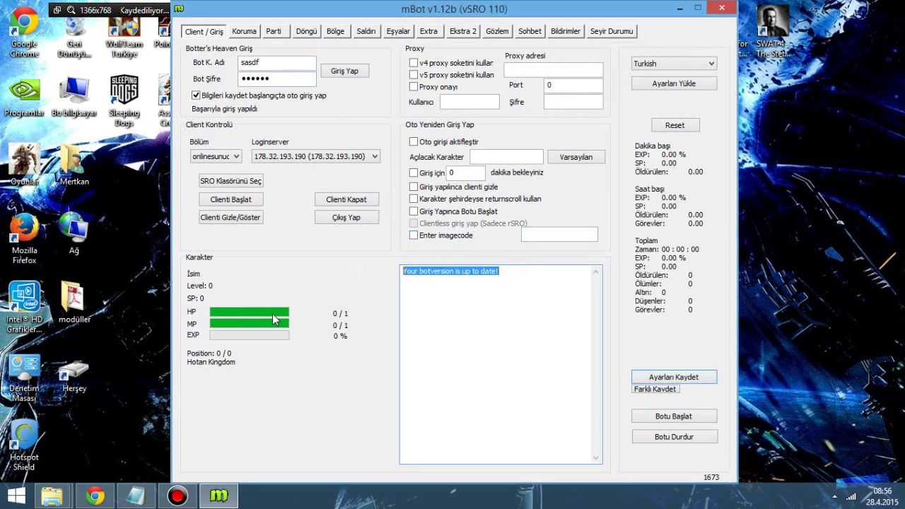
pyautogui.click(345, 71)
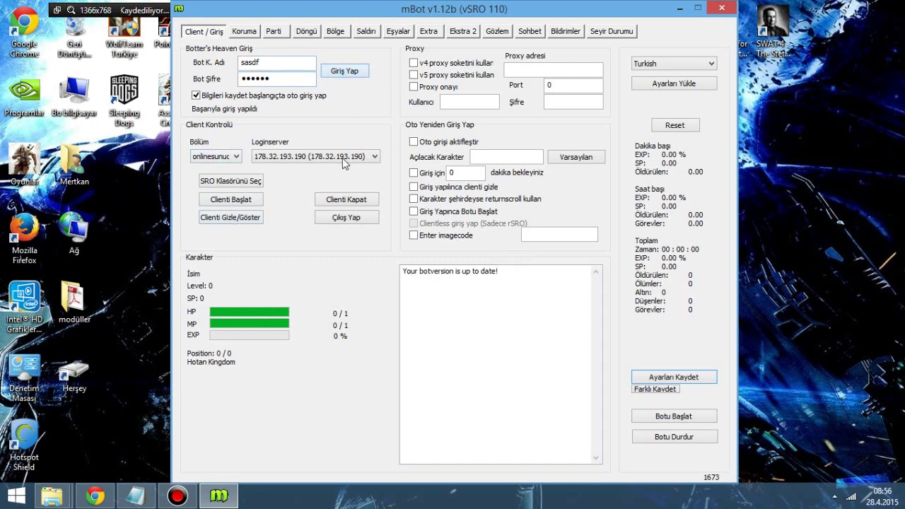
pyautogui.click(96, 496)
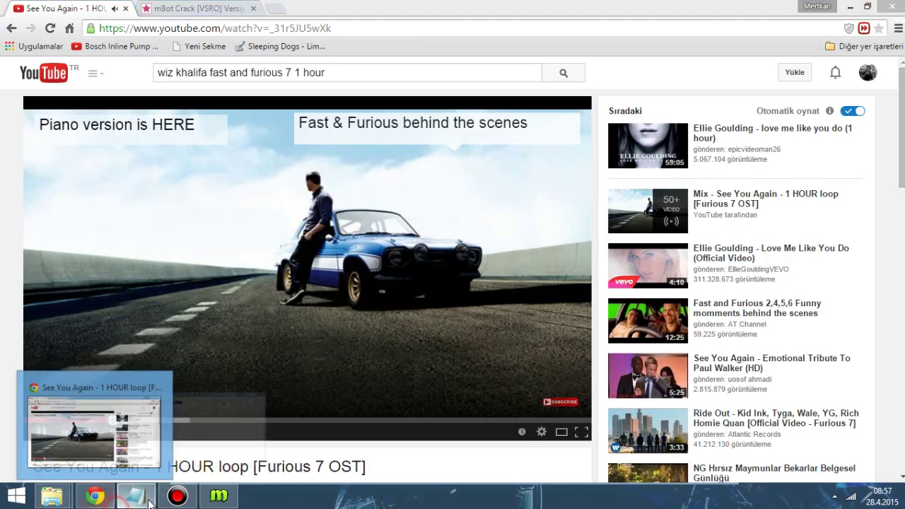
# Step: Overwrite the note with 'evet sevgili arkadaşlar gördüğünüz üzre botumuz güncel ve çalışmakta…' and minimize Notepad and Chrome
pyautogui.click(135, 495)
pyautogui.click(362, 200)
pyautogui.click(514, 120)
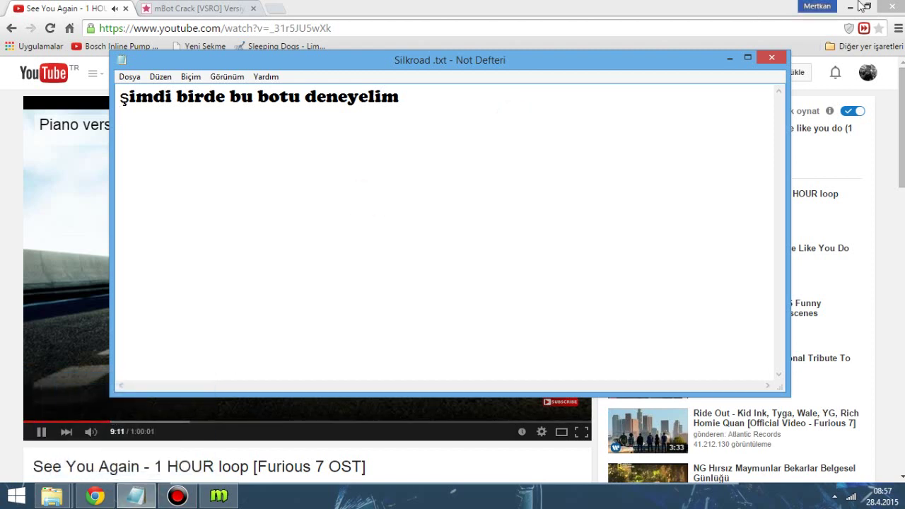
pyautogui.click(512, 101)
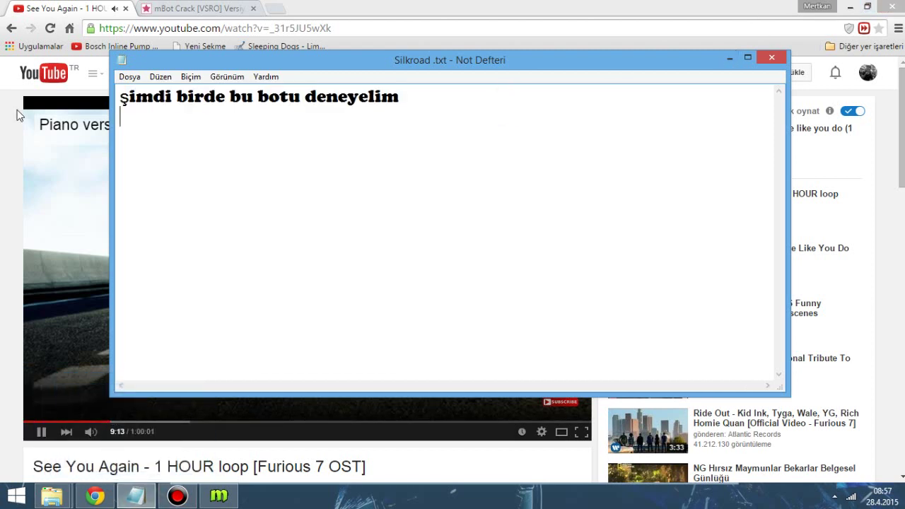
pyautogui.click(465, 104)
pyautogui.moveTo(466, 104); pyautogui.dragTo(119, 97)
pyautogui.write('e')
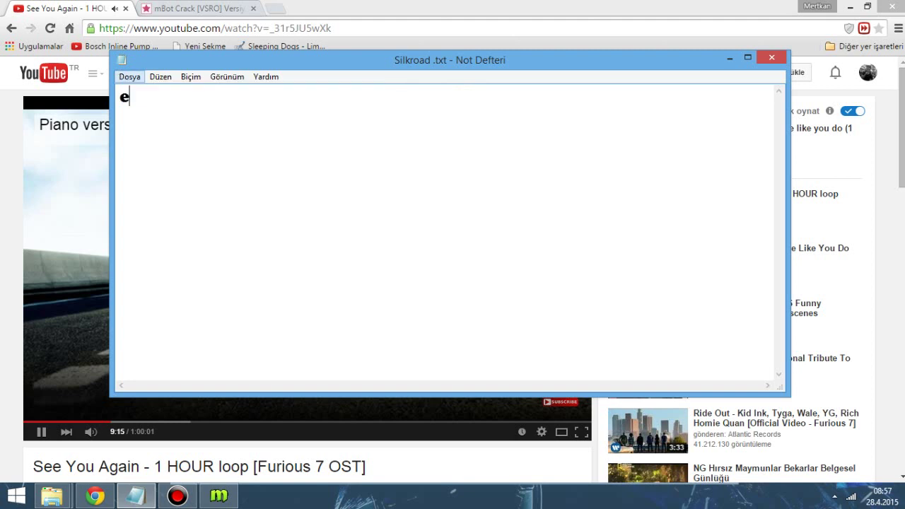
pyautogui.write('vet sevgili')
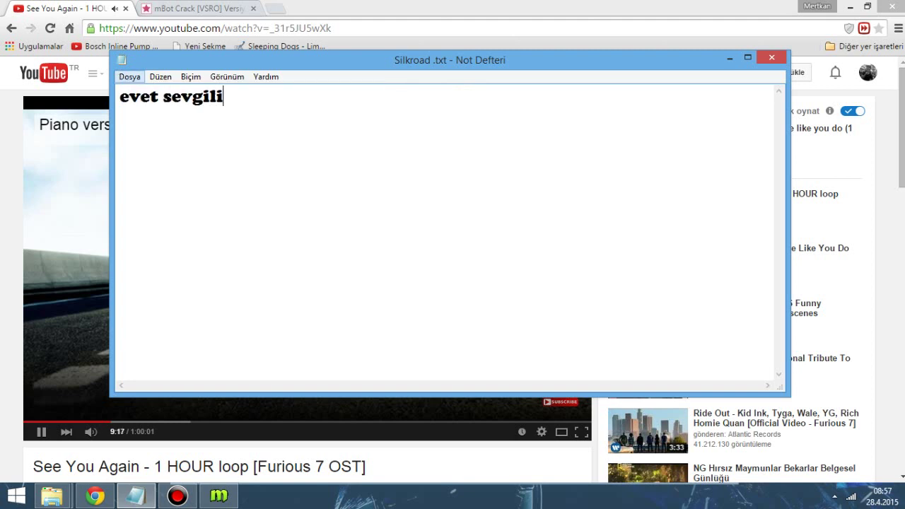
pyautogui.write(' arkadaşlar')
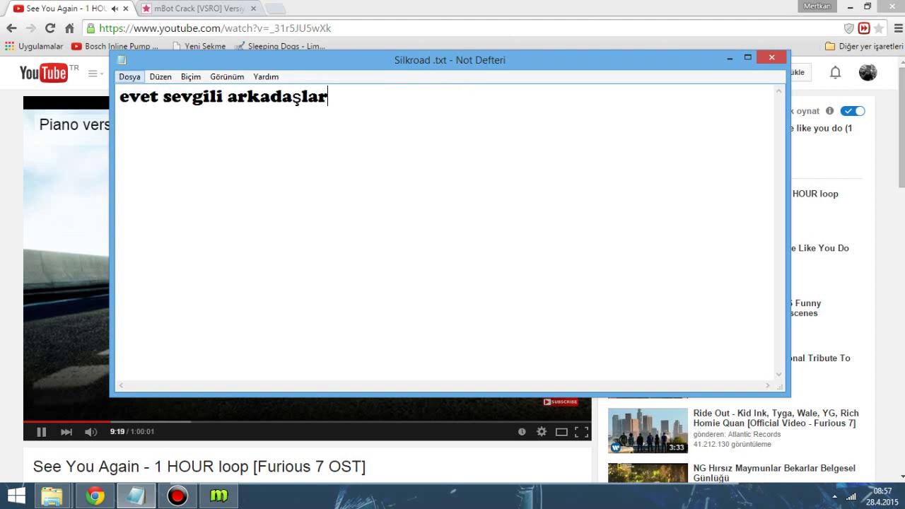
pyautogui.write(' gördüğü')
pyautogui.press('BackSpace')
pyautogui.write('ğü')
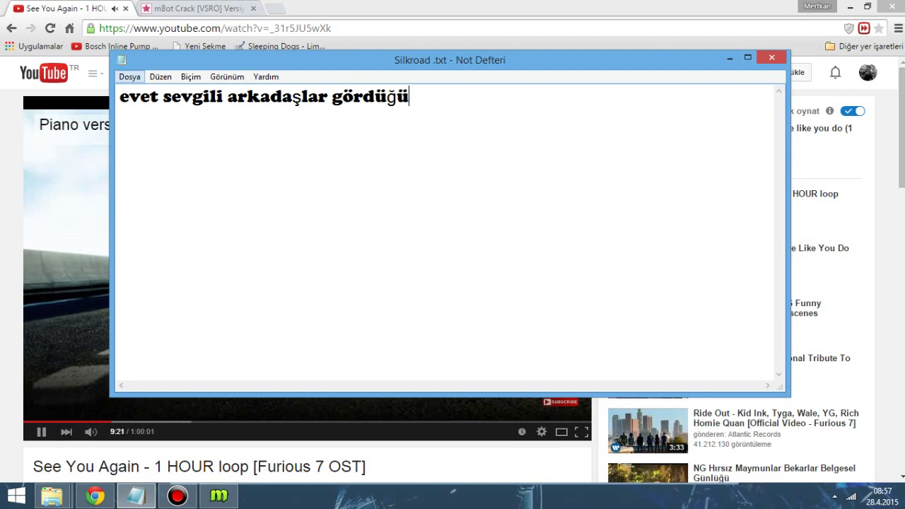
pyautogui.write('nüz üzre ')
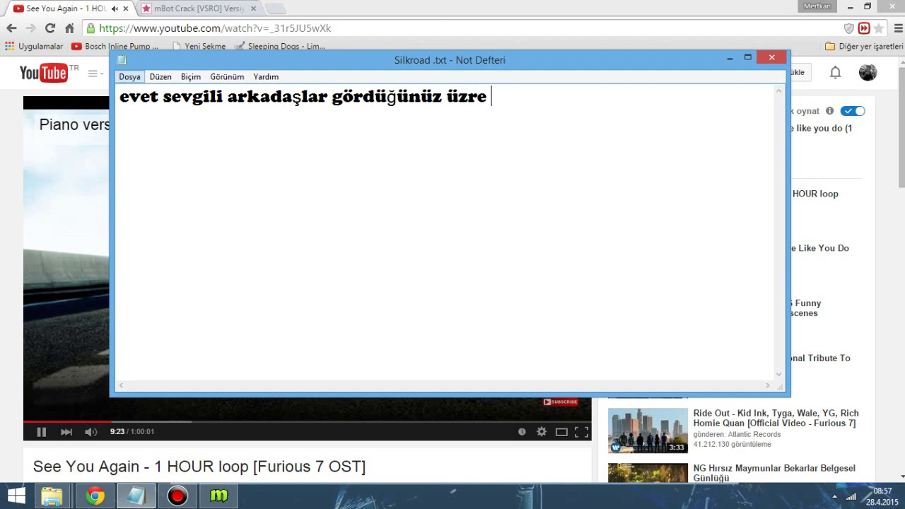
pyautogui.write('botumuz güncel v')
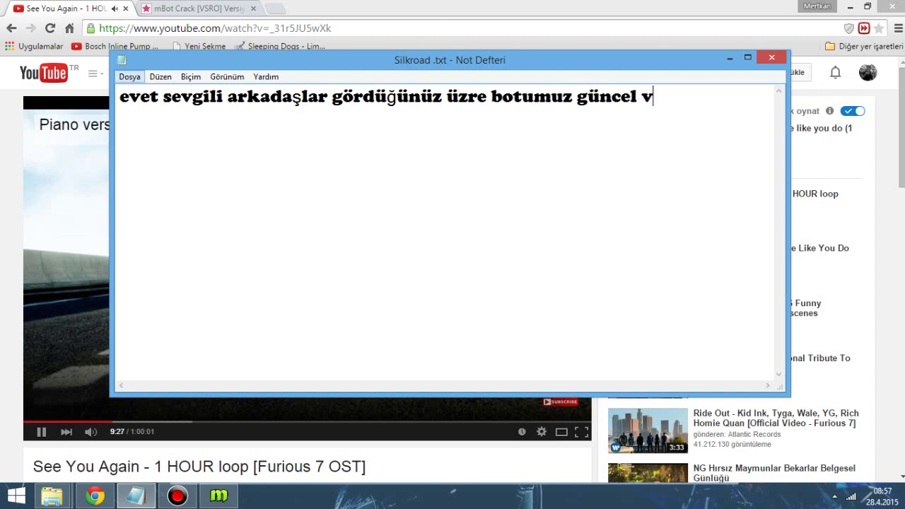
pyautogui.write('e çalışmakta ')
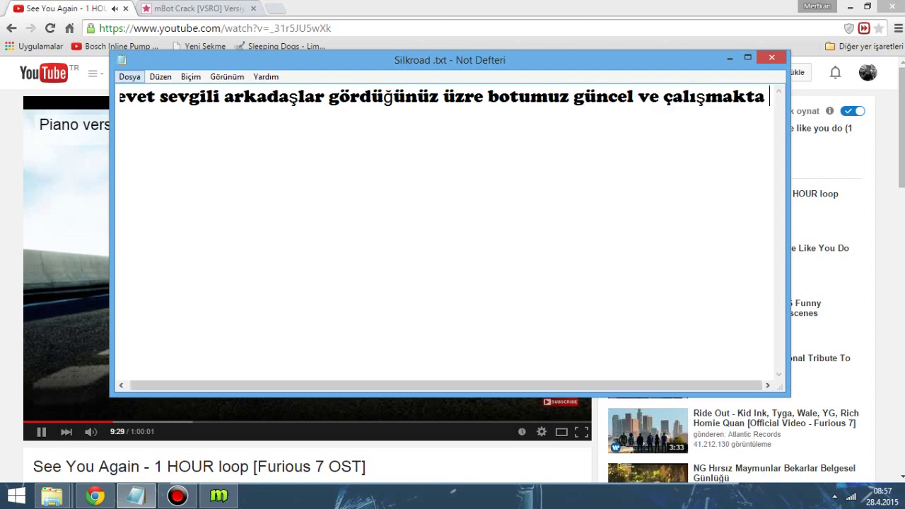
pyautogui.write('şimdi sır')
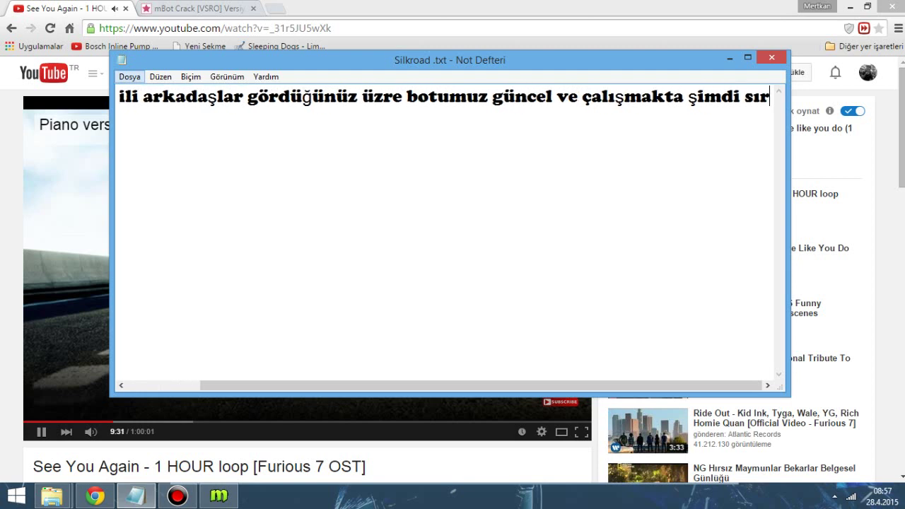
pyautogui.write('a geldi bo')
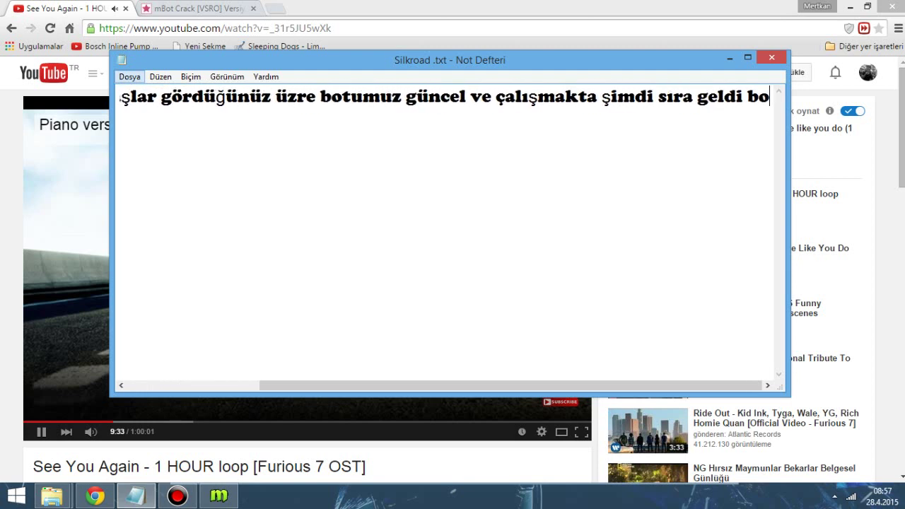
pyautogui.write('tumuzu dene')
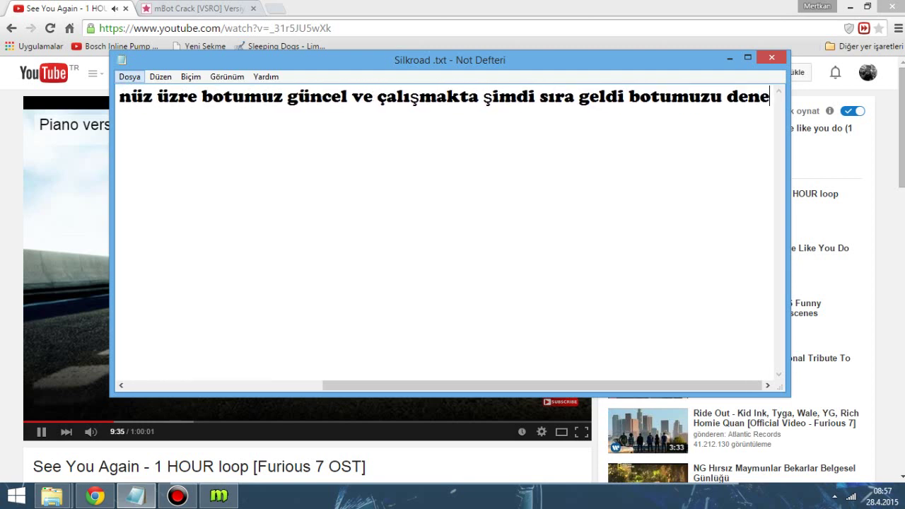
pyautogui.write('meye.')
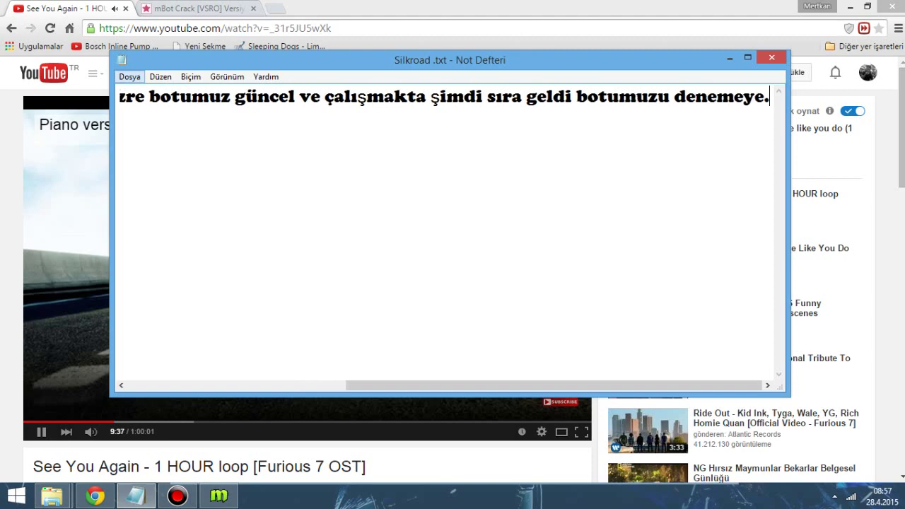
pyautogui.click(731, 57)
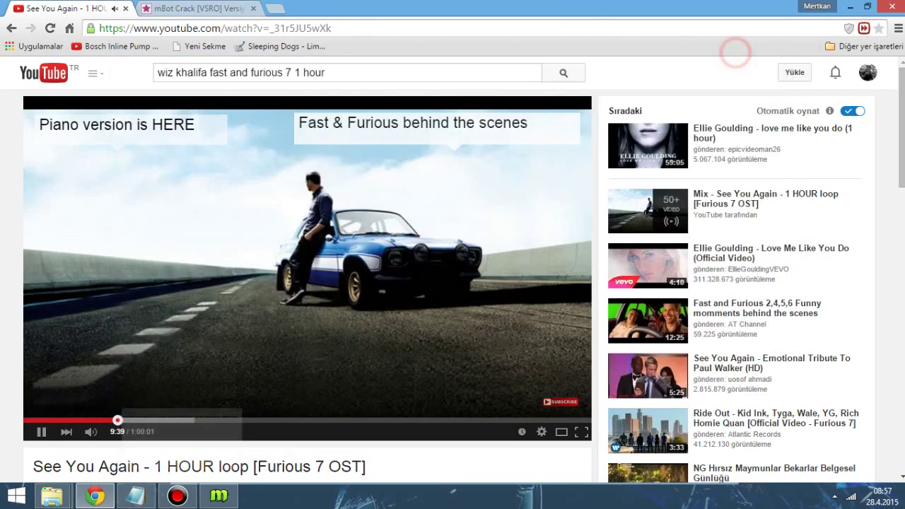
pyautogui.click(851, 6)
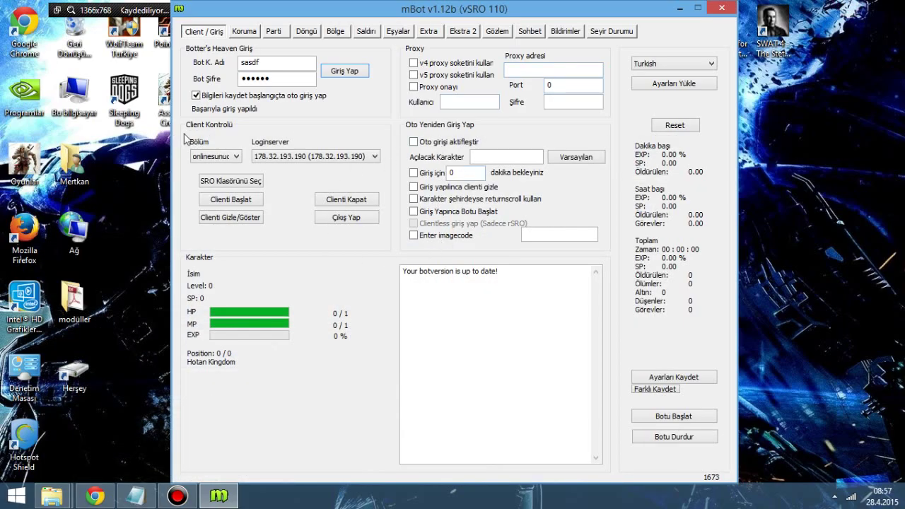
# Step: Start the Silkroad client from mBot, refresh the desktop, check the tray icons, and minimize mBot
pyautogui.click(249, 202)
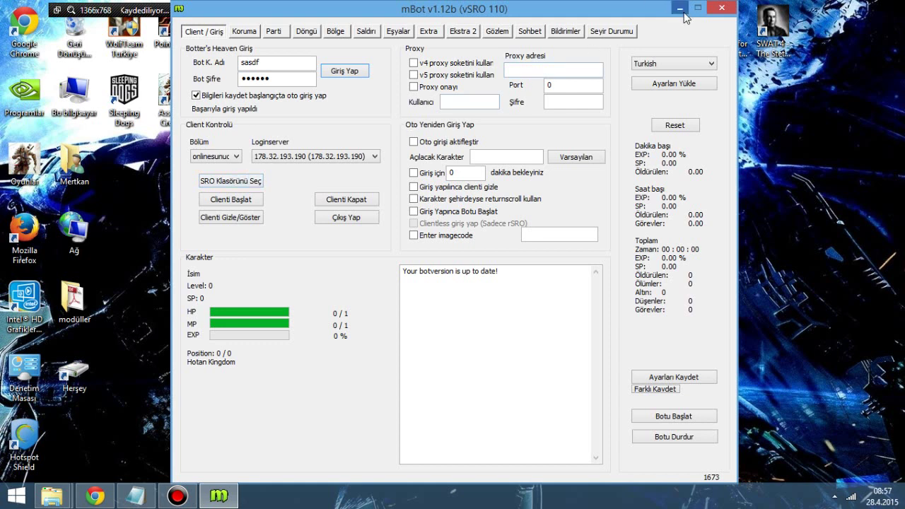
pyautogui.rightClick(806, 119)
pyautogui.click(803, 155)
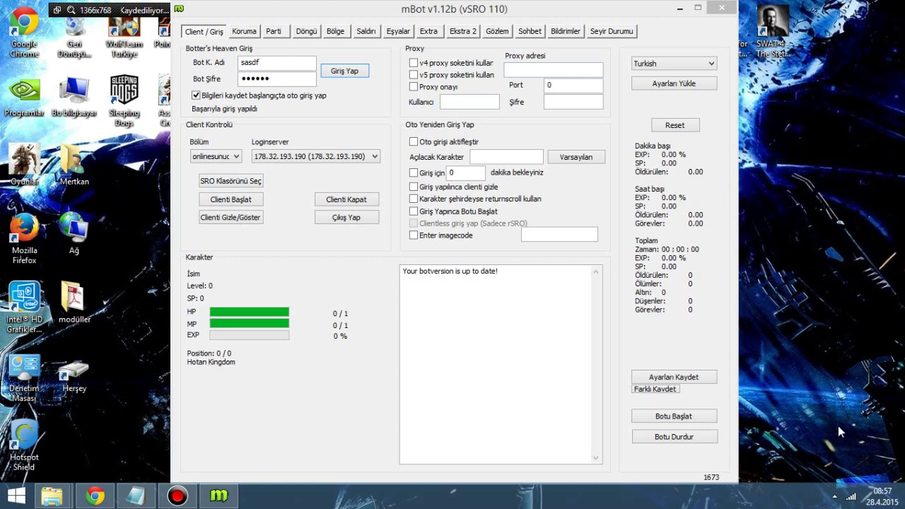
pyautogui.click(835, 498)
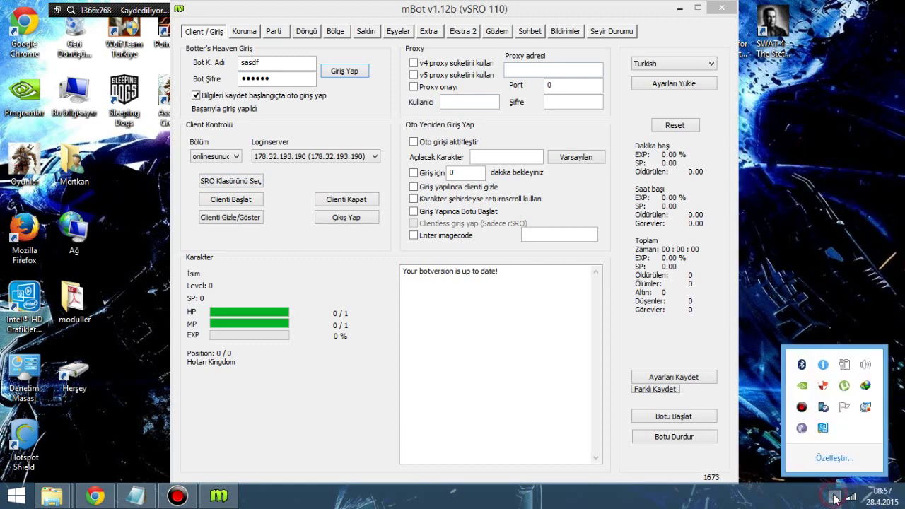
pyautogui.click(805, 294)
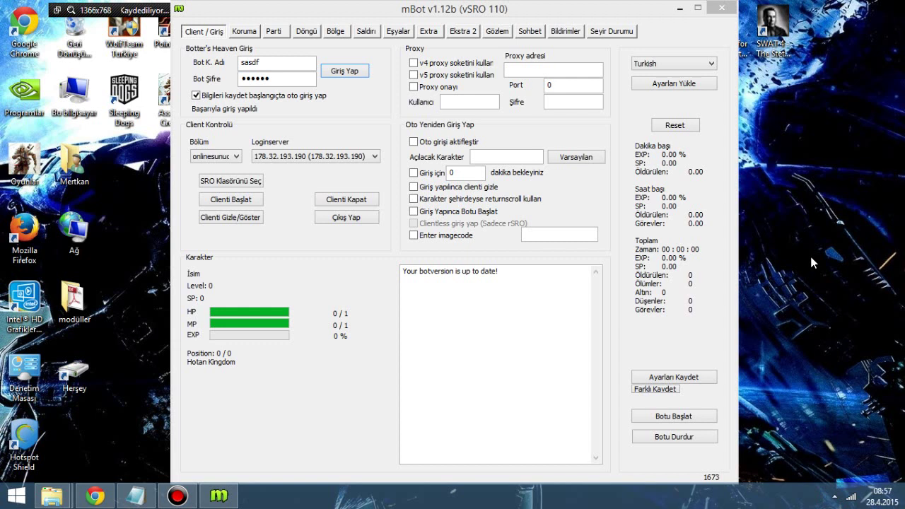
pyautogui.click(676, 10)
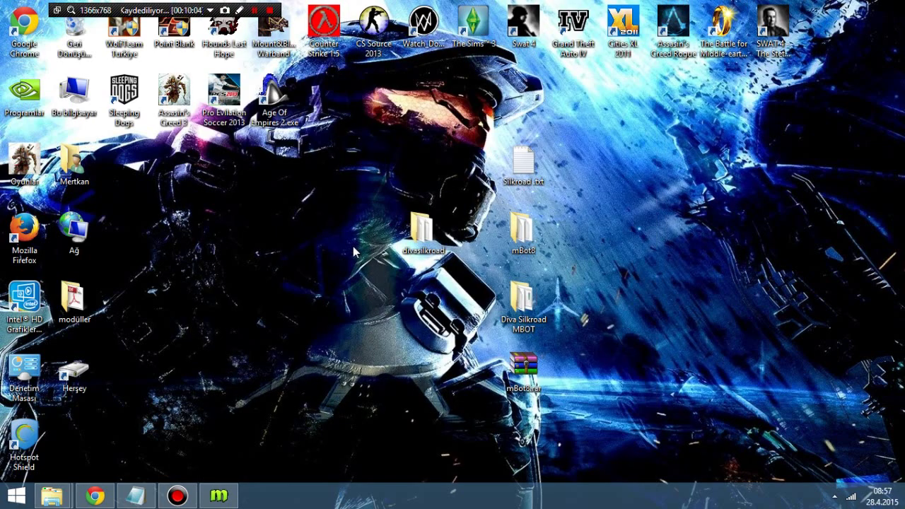
pyautogui.hotkey('ctrl', 'shift', 'Escape')
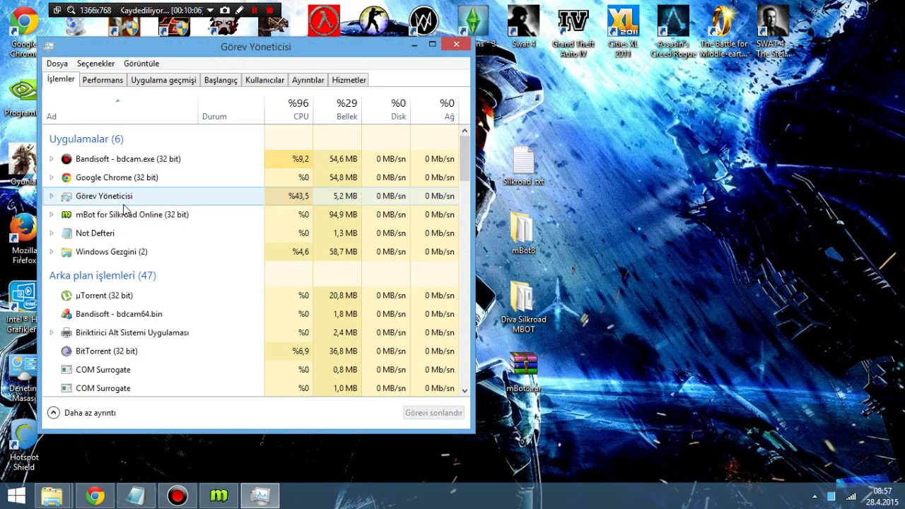
pyautogui.scroll(-8, 124, 208)
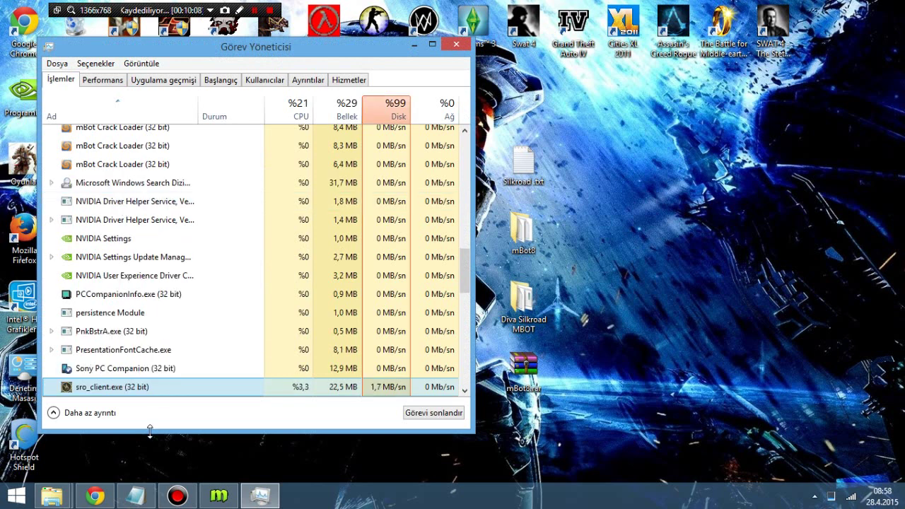
pyautogui.click(156, 388)
pyautogui.scroll(-2, 157, 393)
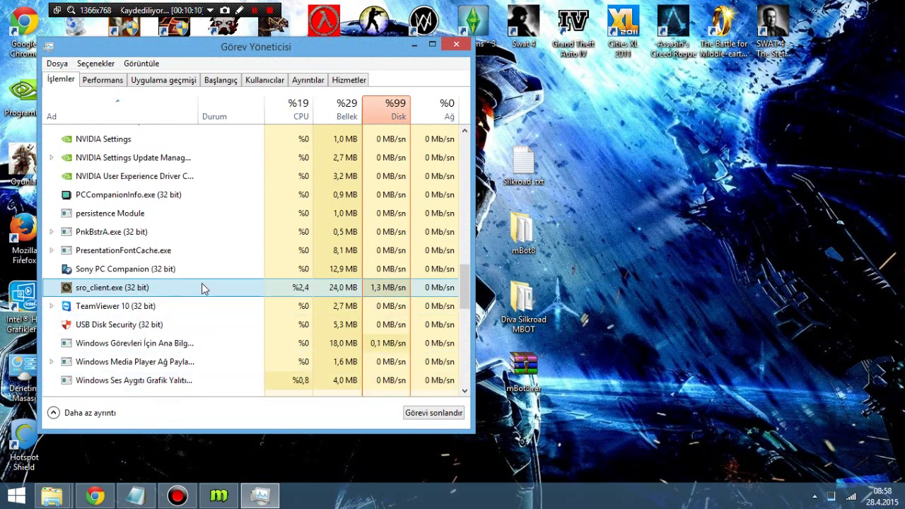
pyautogui.scroll(-1, 201, 287)
pyautogui.scroll(-1, 212, 265)
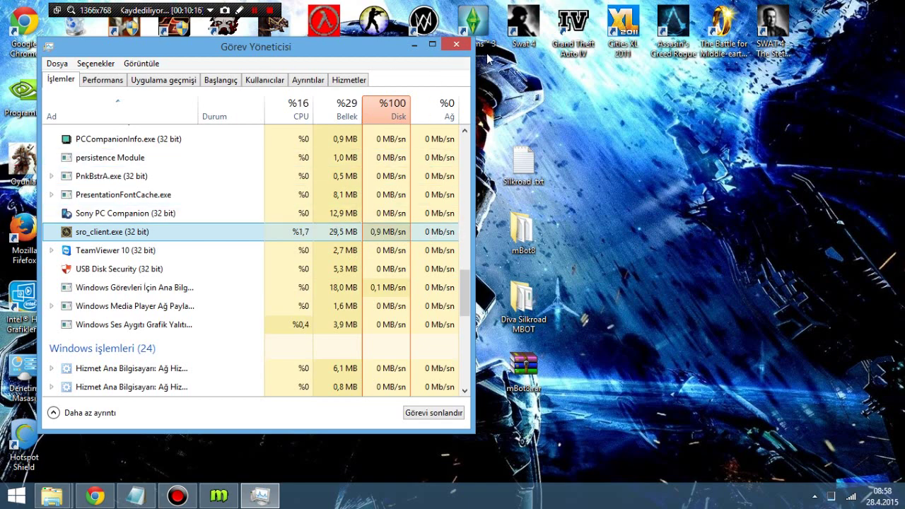
pyautogui.click(459, 48)
pyautogui.rightClick(349, 181)
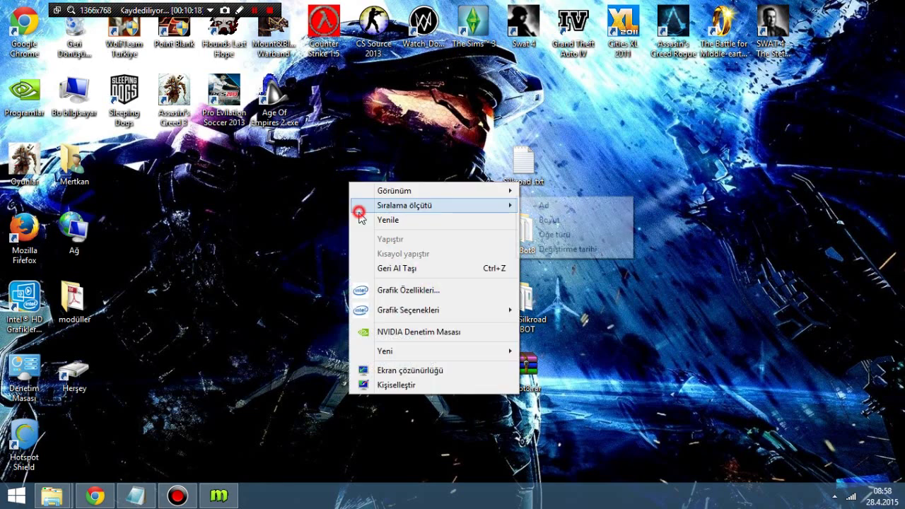
pyautogui.click(360, 220)
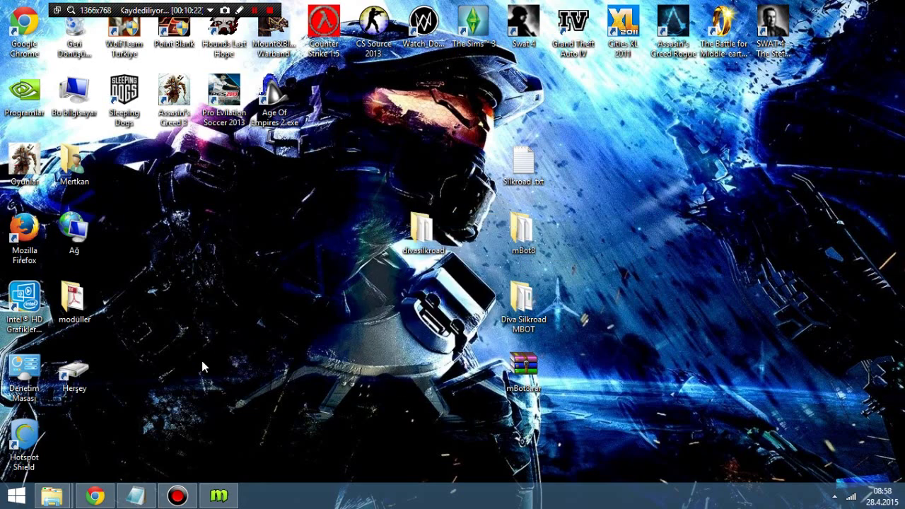
# Step: Open the YouTube home page in a new background tab and switch to it
pyautogui.click(99, 496)
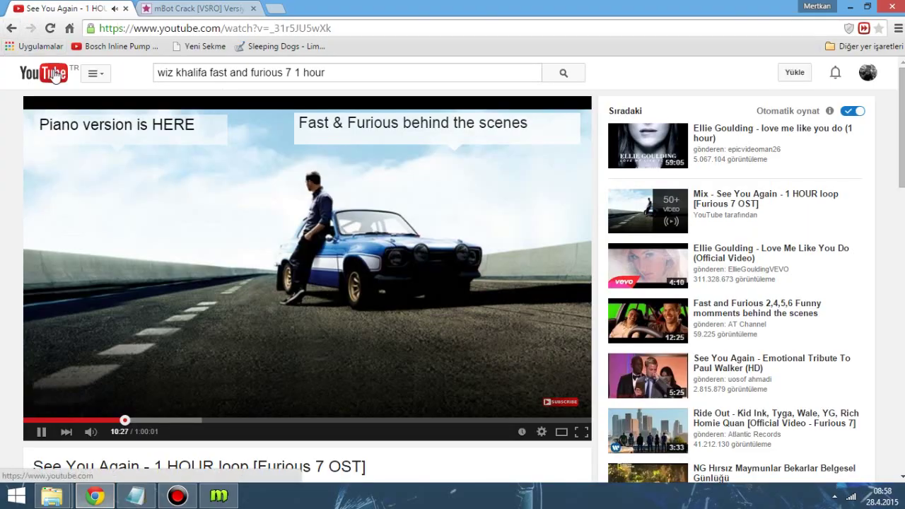
pyautogui.middleClick(55, 76)
pyautogui.scroll(-3, 213, 152)
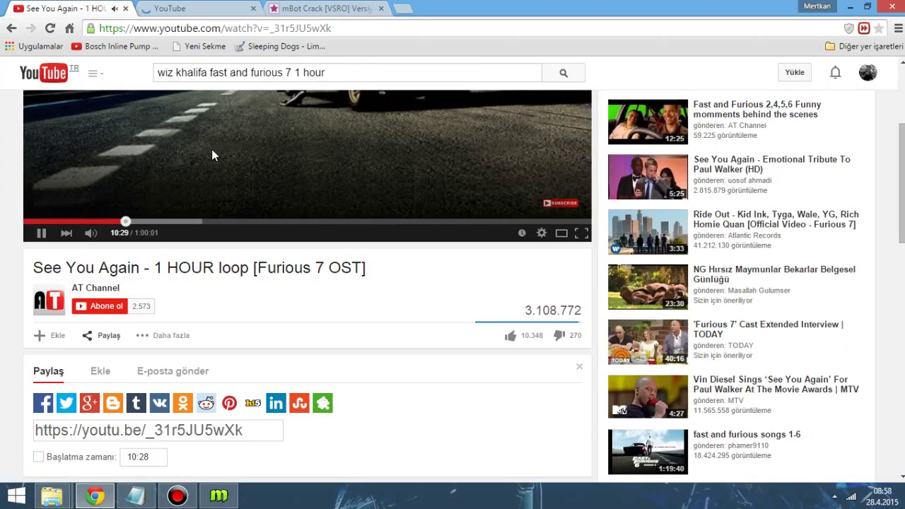
pyautogui.scroll(-3, 206, 164)
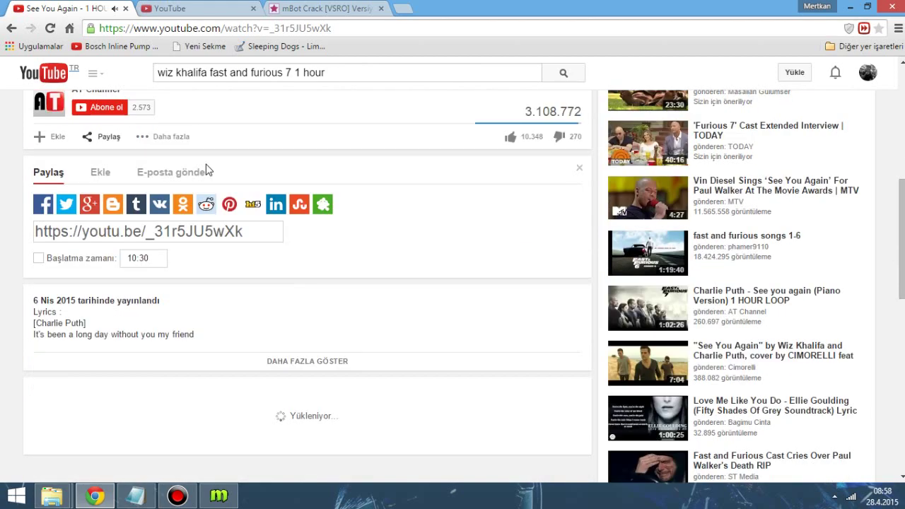
pyautogui.scroll(6, 213, 141)
pyautogui.click(188, 8)
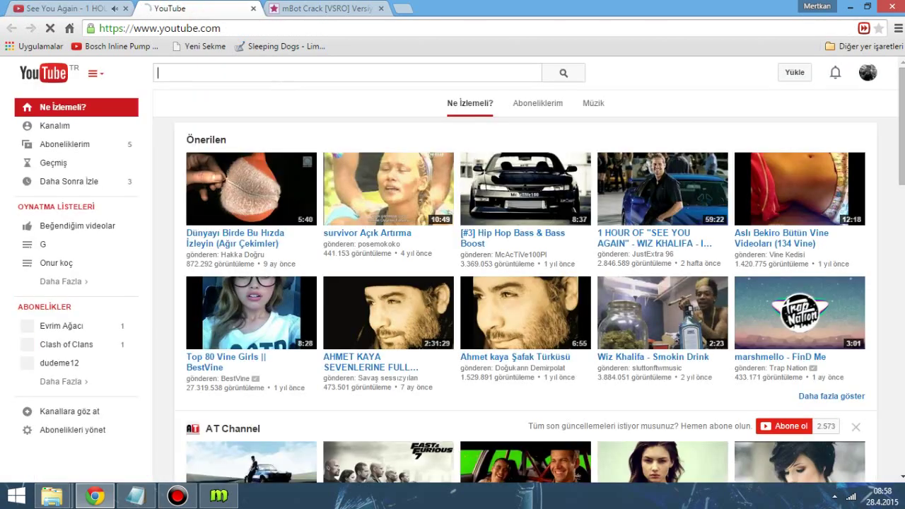
# Step: Search 'majeor ali remix my', play the Me And My Team remix, close See You Again, show desktop
pyautogui.write('maj')
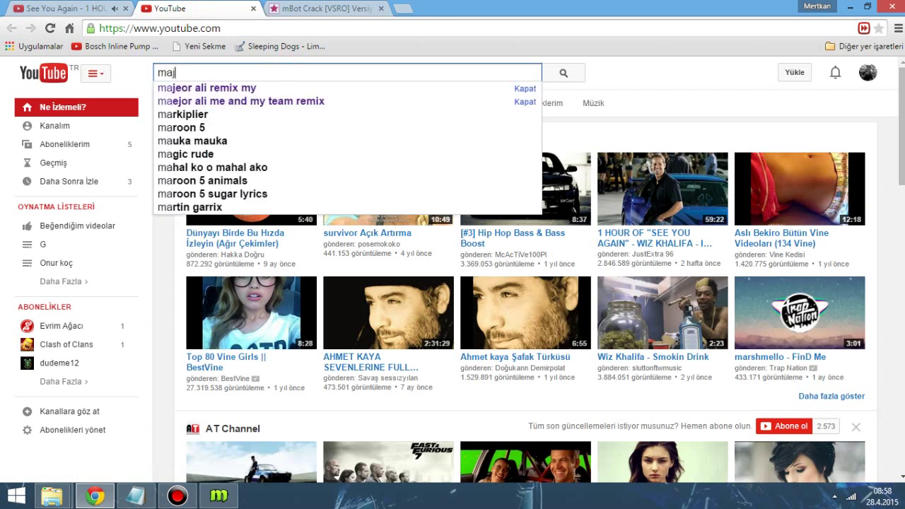
pyautogui.write('o')
pyautogui.press('BackSpace')
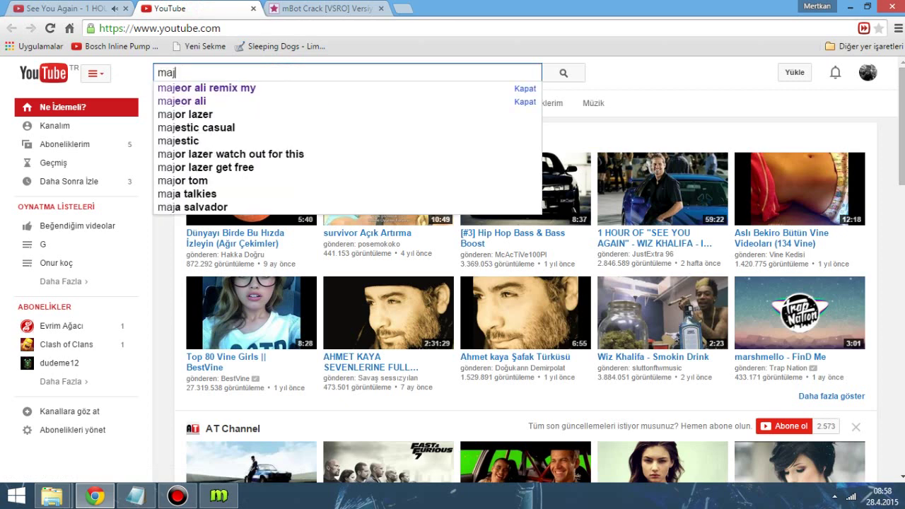
pyautogui.press('Down')
pyautogui.press('Return')
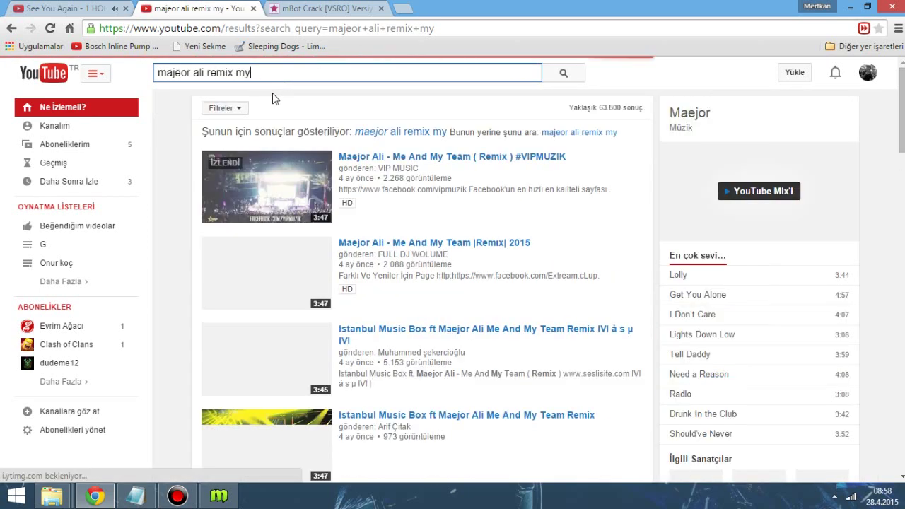
pyautogui.click(256, 167)
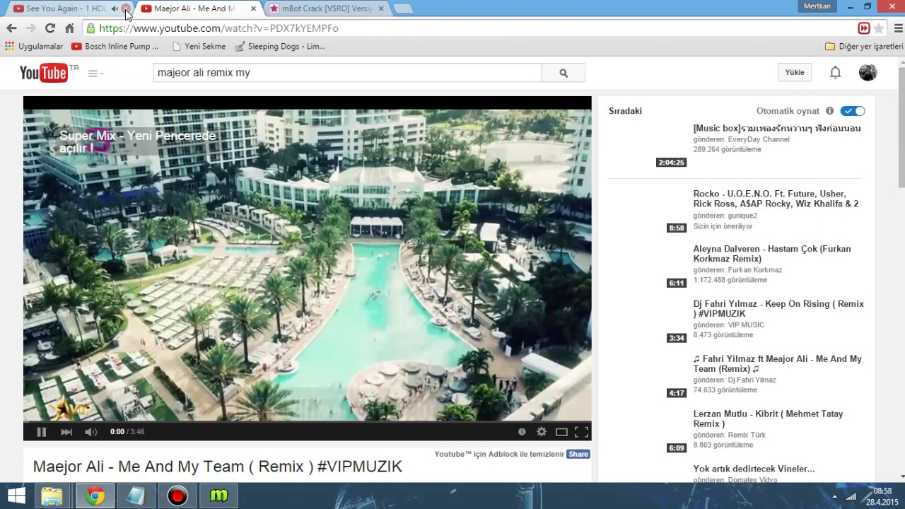
pyautogui.click(126, 13)
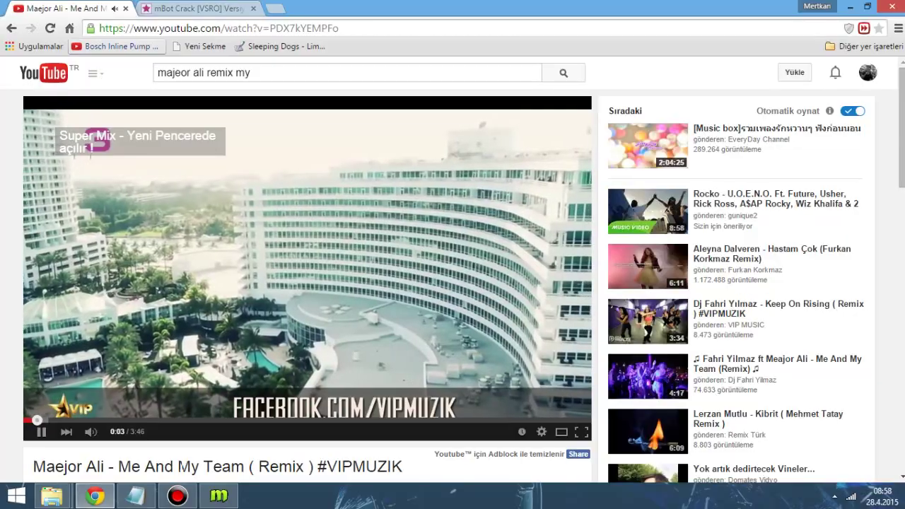
pyautogui.press('super+d')
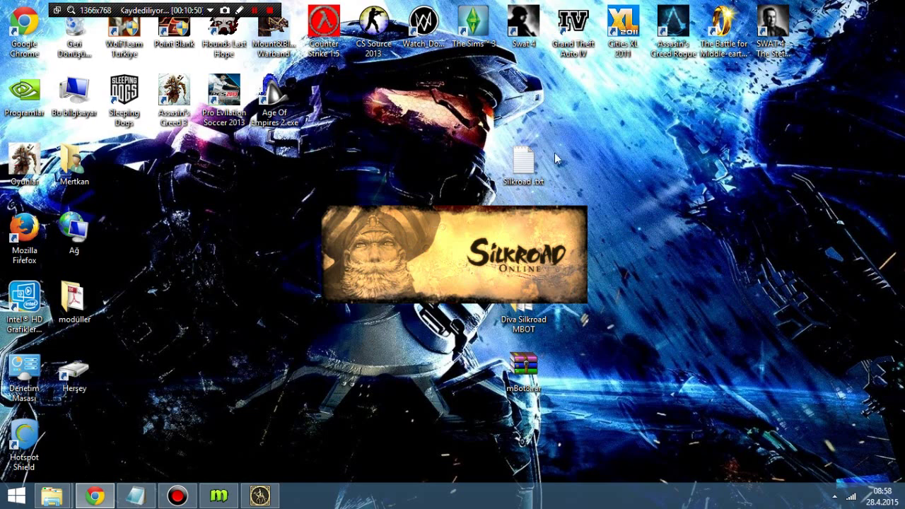
# Step: Overwrite the Silkroad .txt note with the Turkish 'videoyu kesmiyorum' message, then return to the game window
pyautogui.click(148, 499)
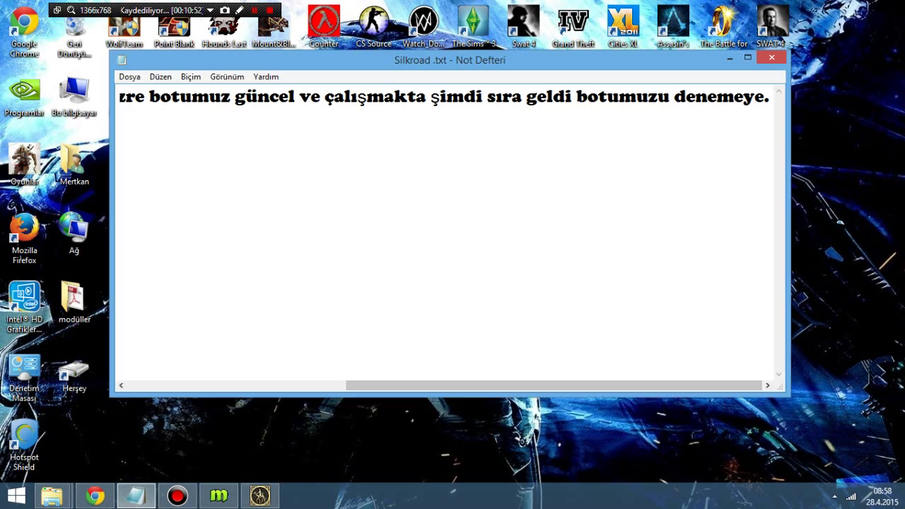
pyautogui.hotkey('ctrl', 'a')
pyautogui.write('bende siiz')
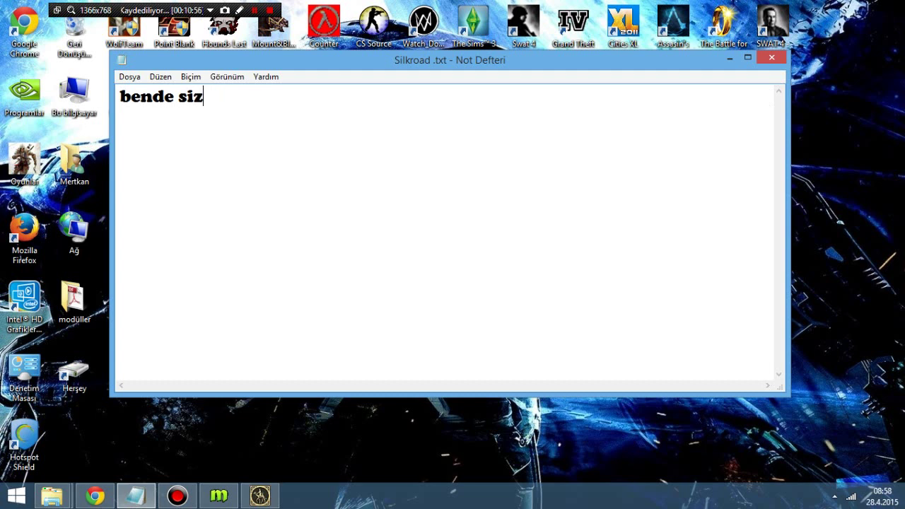
pyautogui.write('n gibi i')
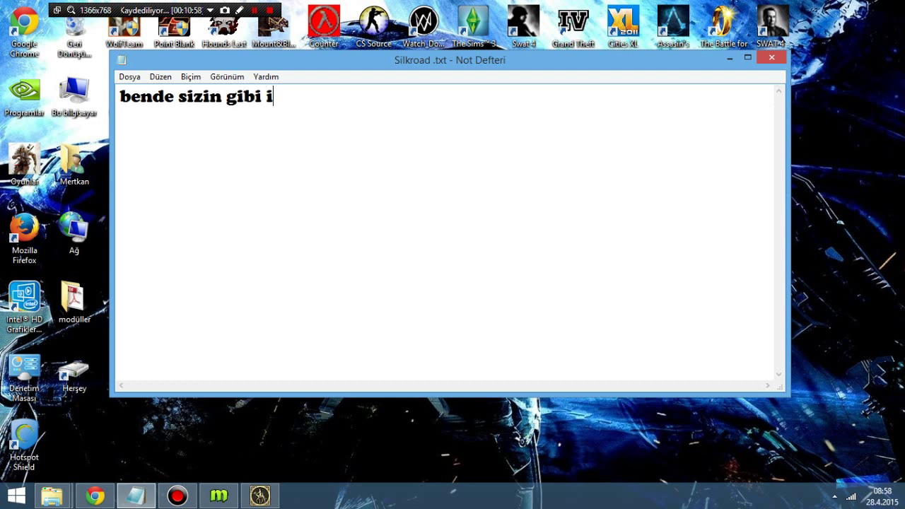
pyautogui.write('nsanım bu arada')
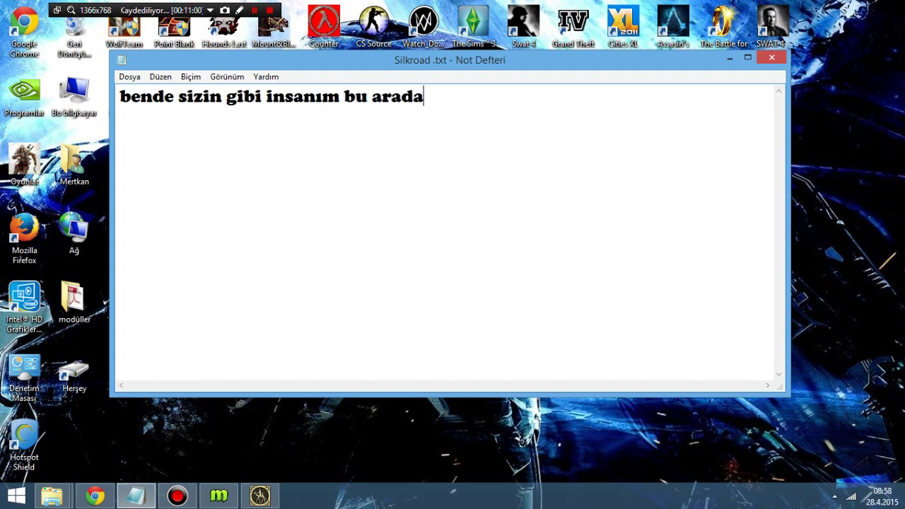
pyautogui.write(' :D vide')
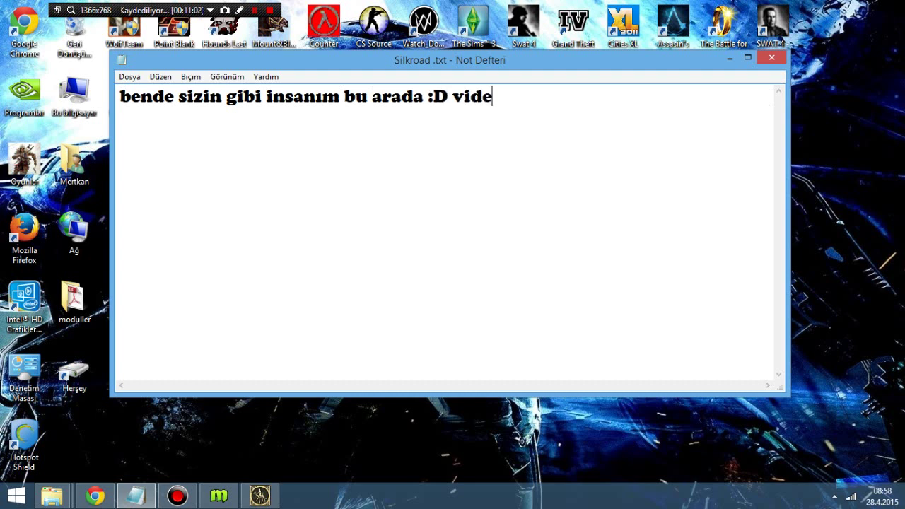
pyautogui.write('oyu kesmiy')
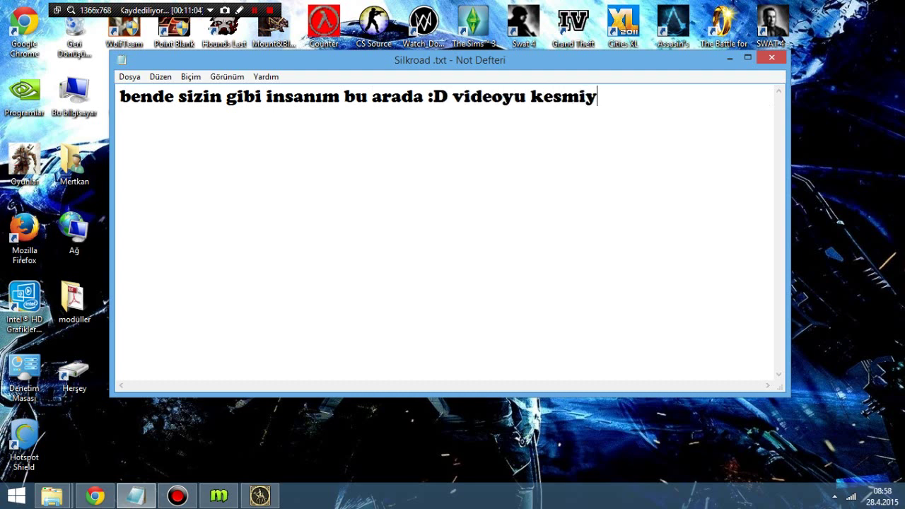
pyautogui.write('orum çünkü a')
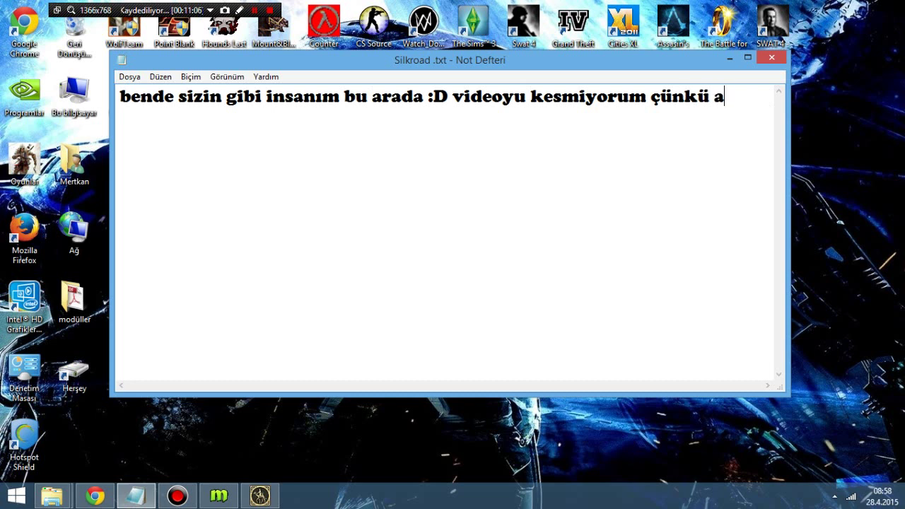
pyautogui.write('şamaları tam ve ')
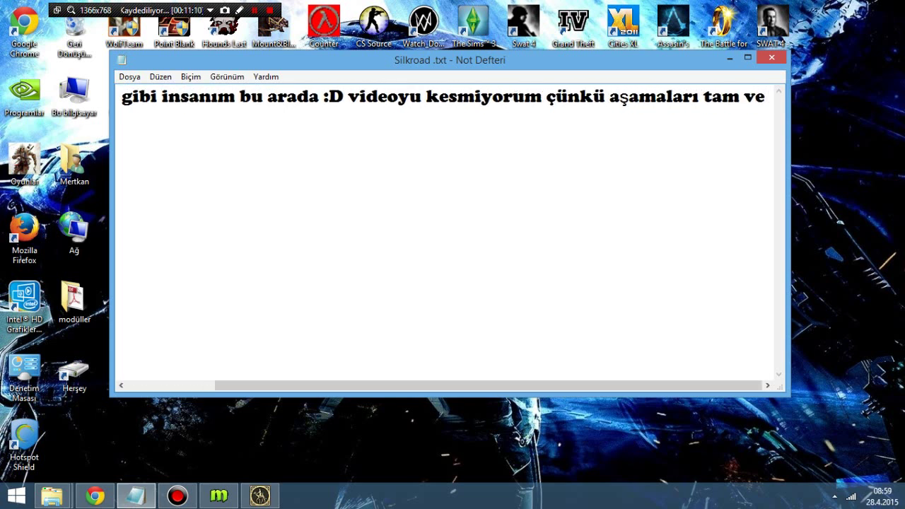
pyautogui.write('kayu')
pyautogui.write('psız yapmanı')
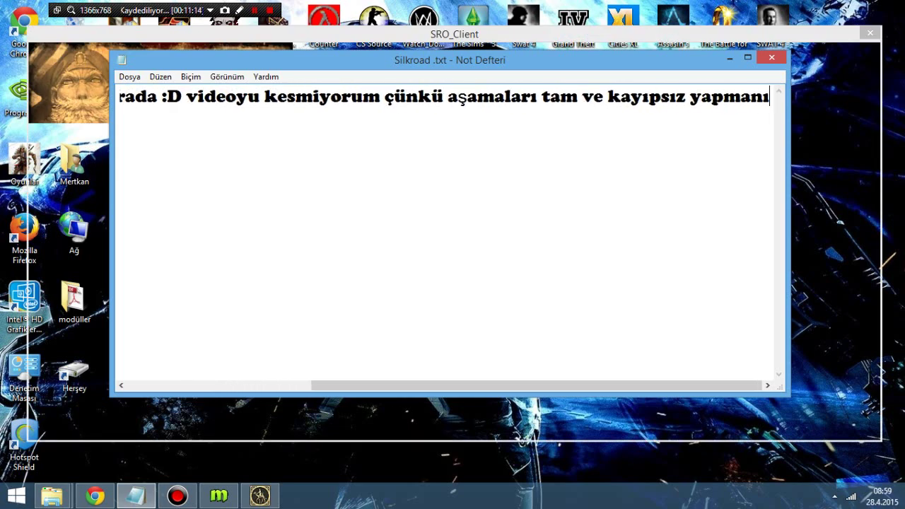
pyautogui.write('z adına :)')
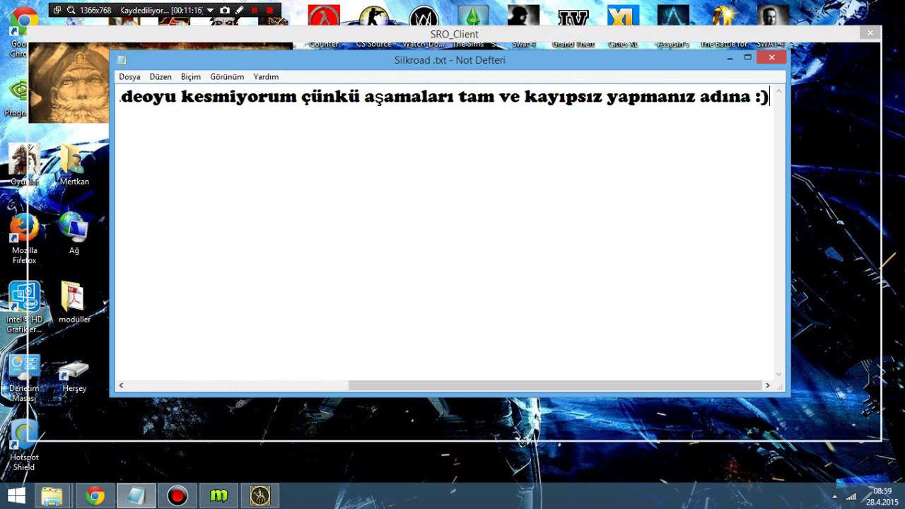
pyautogui.click(692, 44)
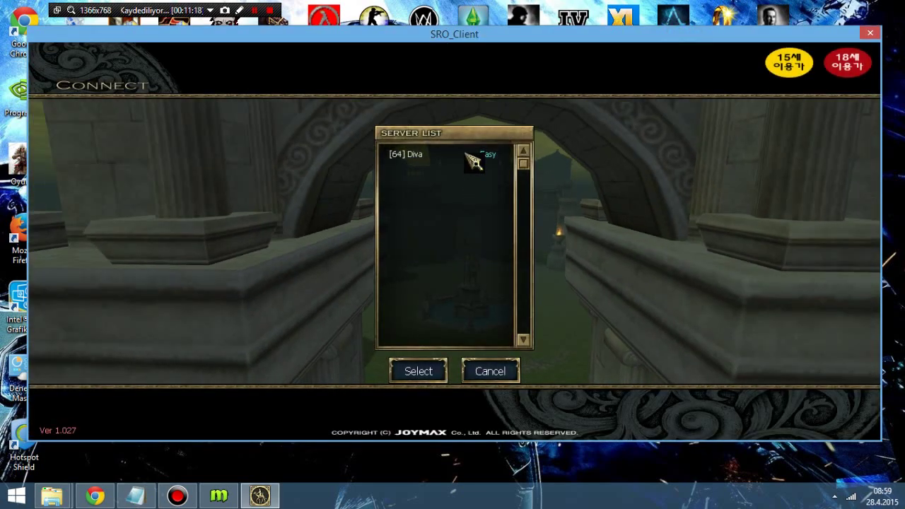
# Step: Choose the [64] Diva server and log in with the account ID and password
pyautogui.click(466, 154)
pyautogui.click(470, 273)
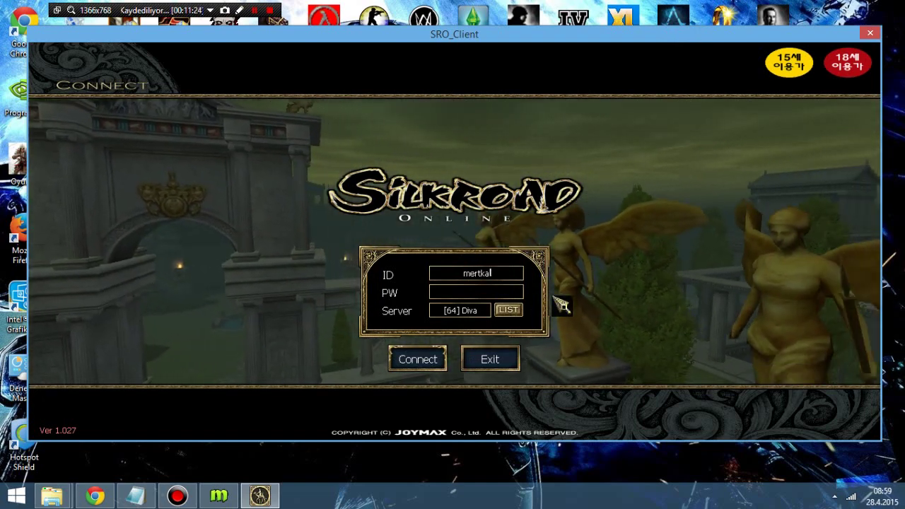
pyautogui.press('BackSpace')
pyautogui.press('BackSpace')
pyautogui.press('BackSpace')
pyautogui.press('BackSpace')
pyautogui.press('BackSpace')
pyautogui.press('BackSpace')
pyautogui.press('BackSpace')
pyautogui.write('snoopbursa')
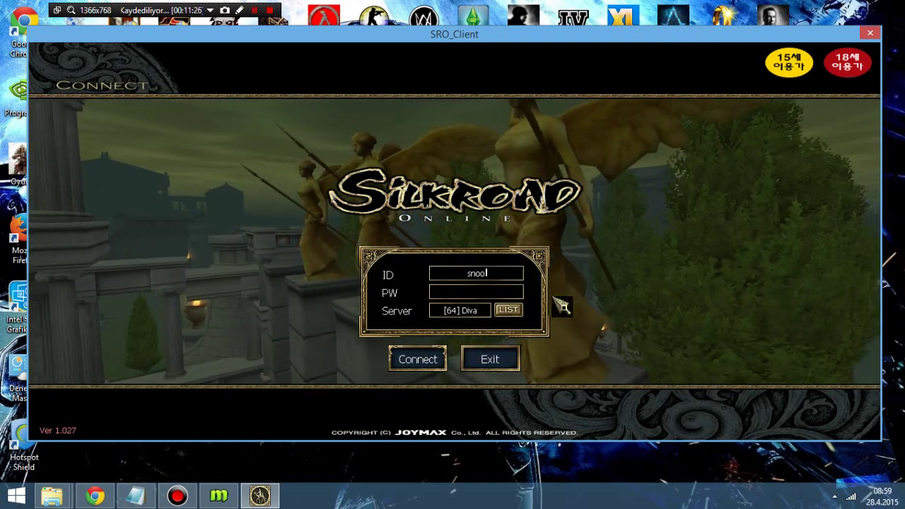
pyautogui.press('Tab')
pyautogui.write('********')
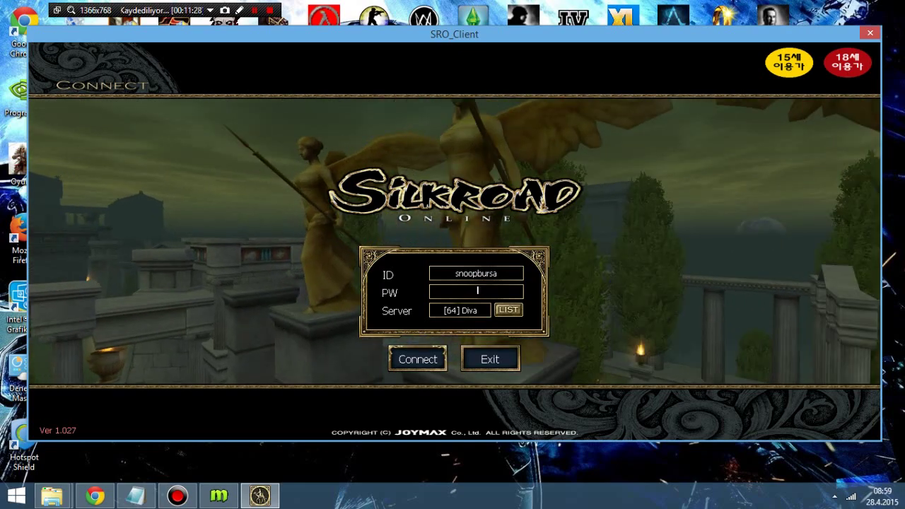
pyautogui.press('Return')
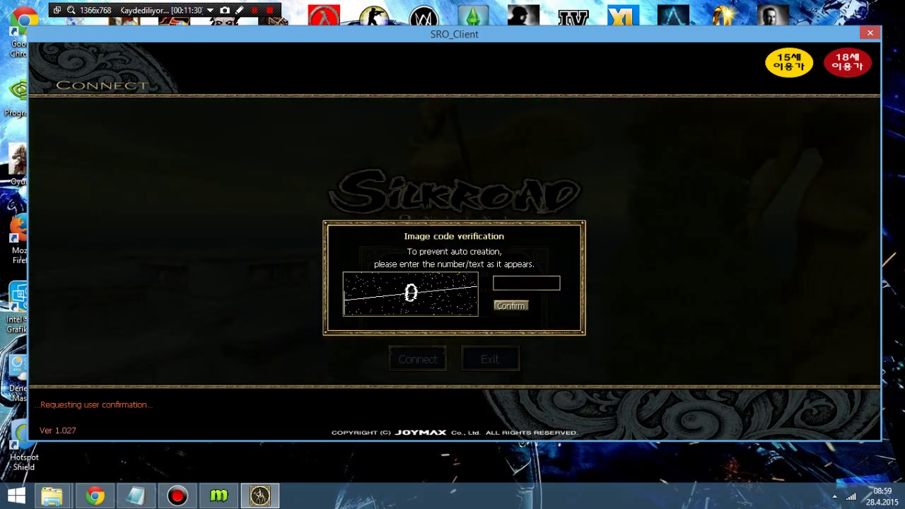
# Step: Enter the image verification code and select the level 42 character
pyautogui.write('0')
pyautogui.press('Return')
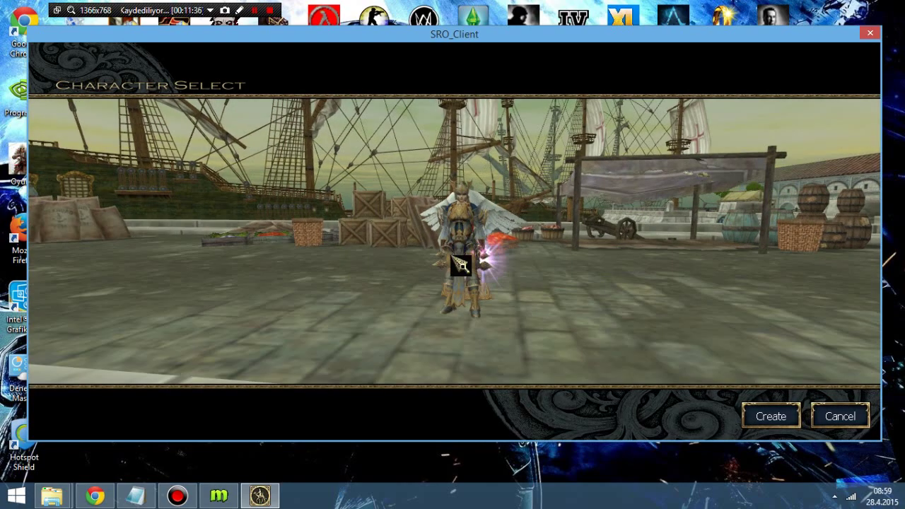
pyautogui.click(460, 265)
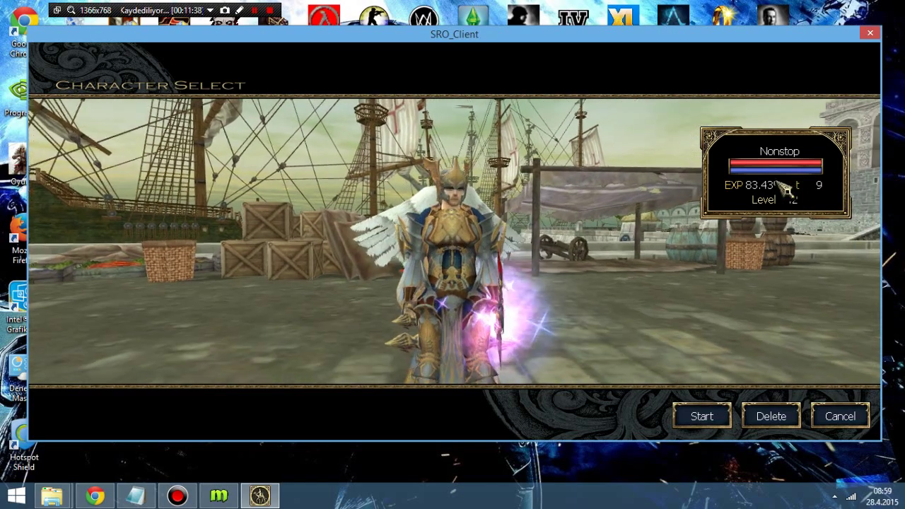